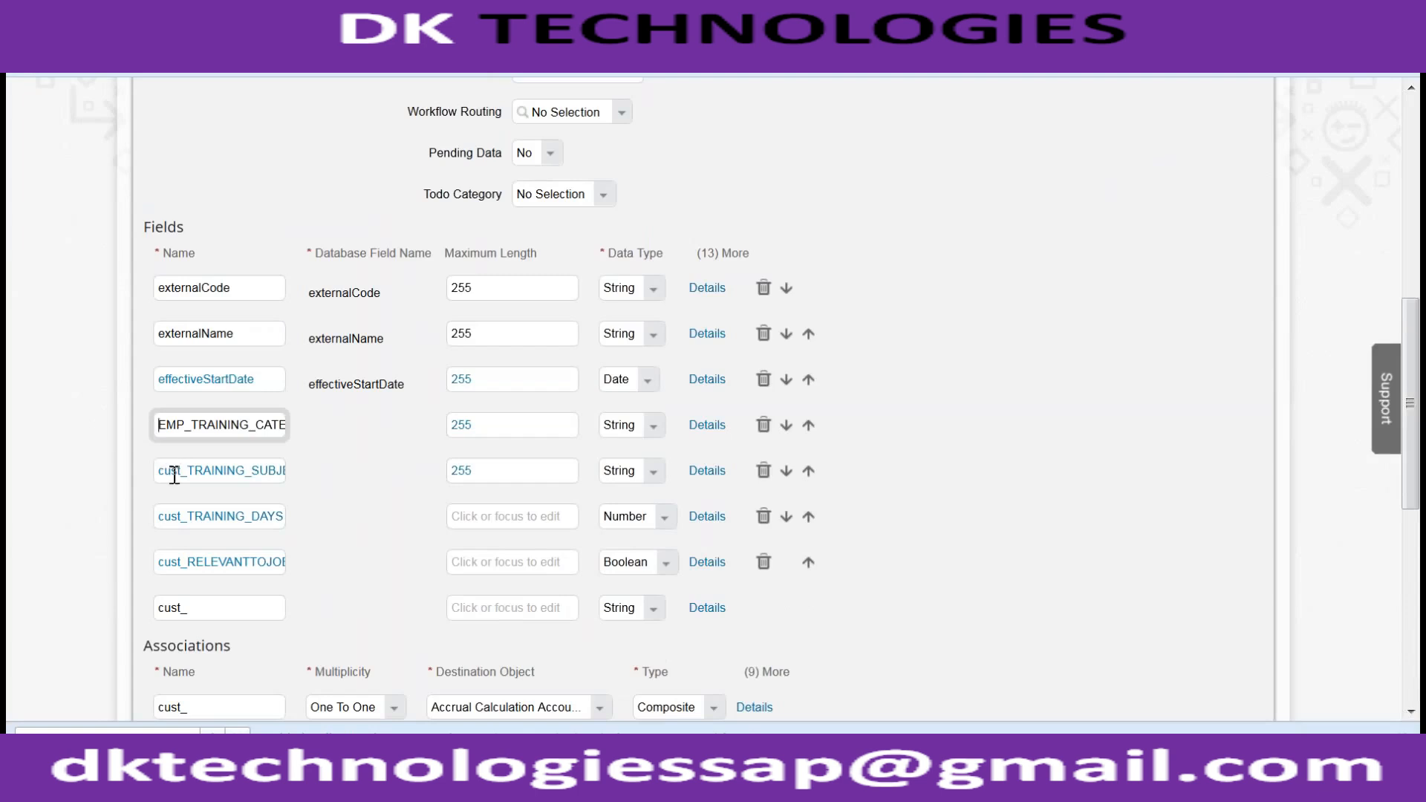
- Review the cust_TRAINING_SUBJECT, cust_TRAINING_DAYS and cust_RELEVANTTOJOB field names
{"action": "left_click", "coordinate": [185, 470]}
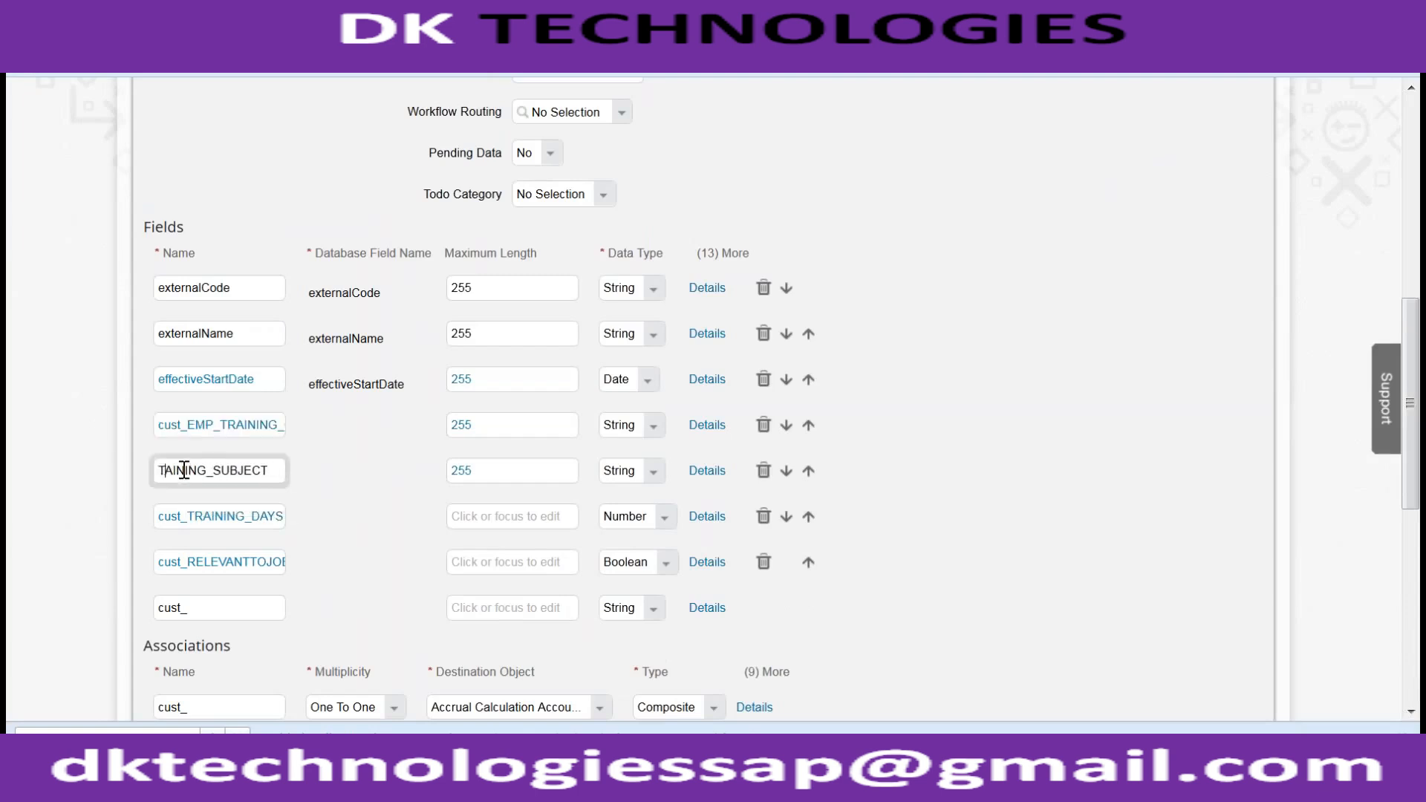
{"action": "key", "text": "Tab"}
{"action": "left_click", "coordinate": [184, 512]}
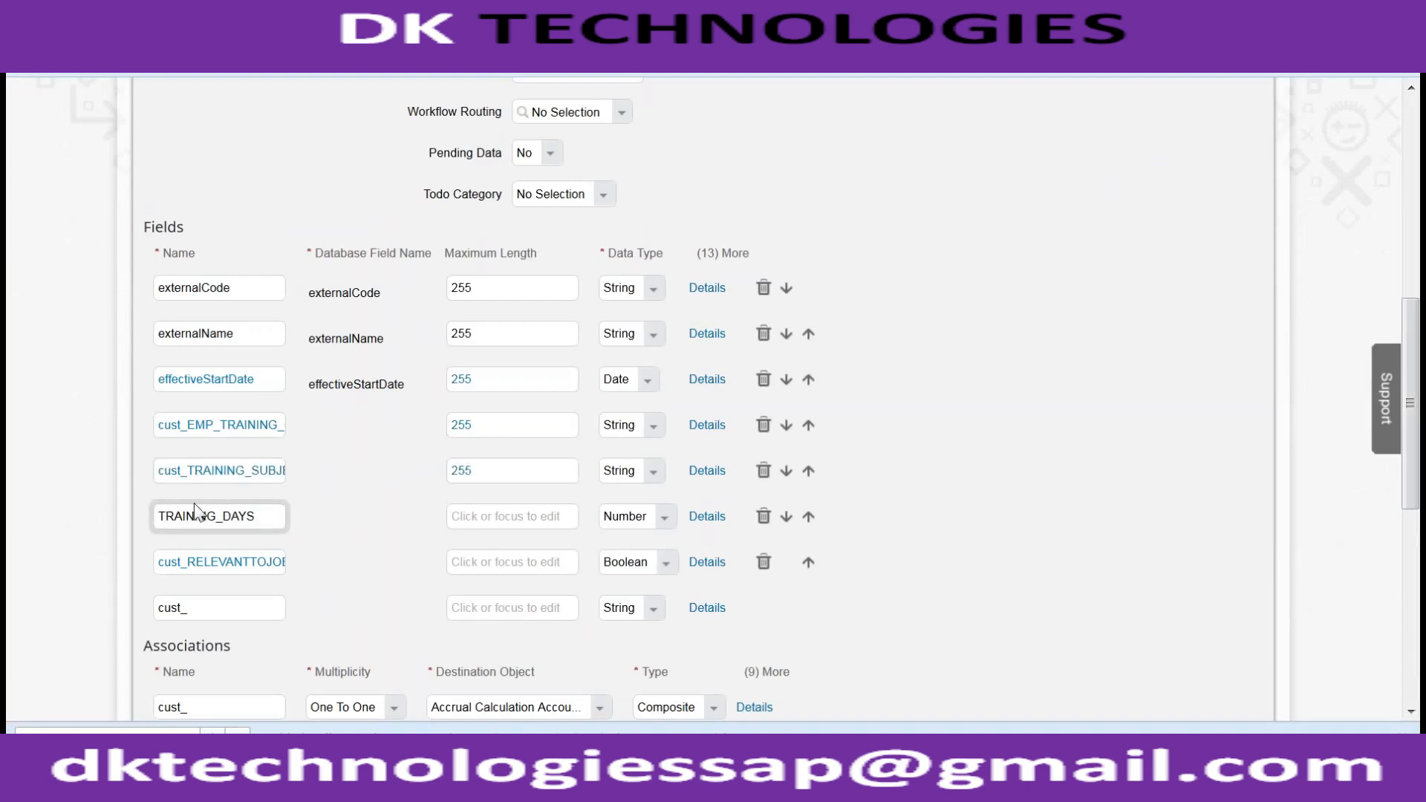
{"action": "key", "text": "Tab"}
{"action": "left_click", "coordinate": [189, 563]}
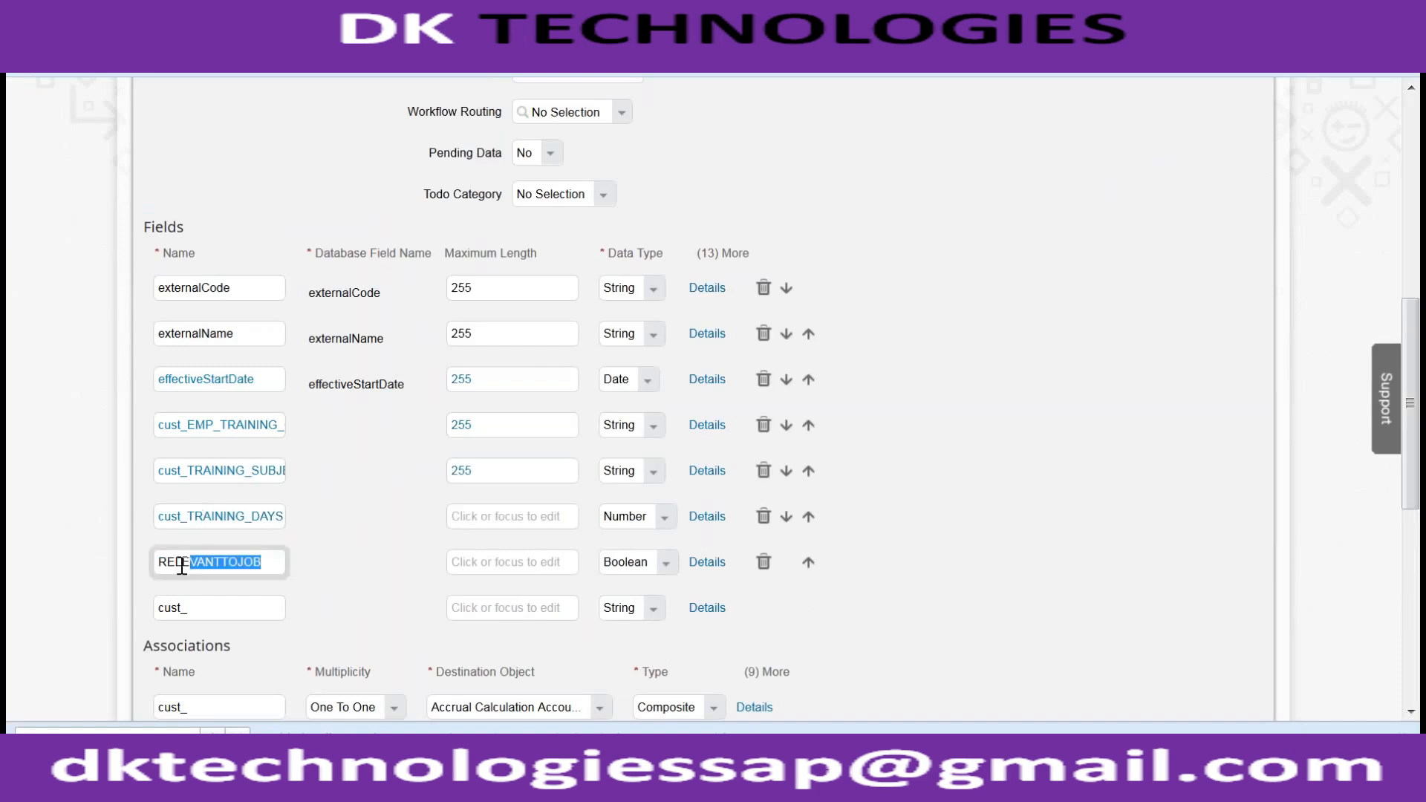
{"action": "key", "text": "Home"}
- Save the cust_TRAINING object definition, which fails on a missing CUST_EMP_TRAINING field
{"action": "scroll", "coordinate": [786, 609], "scroll_direction": "up", "scroll_amount": 5}
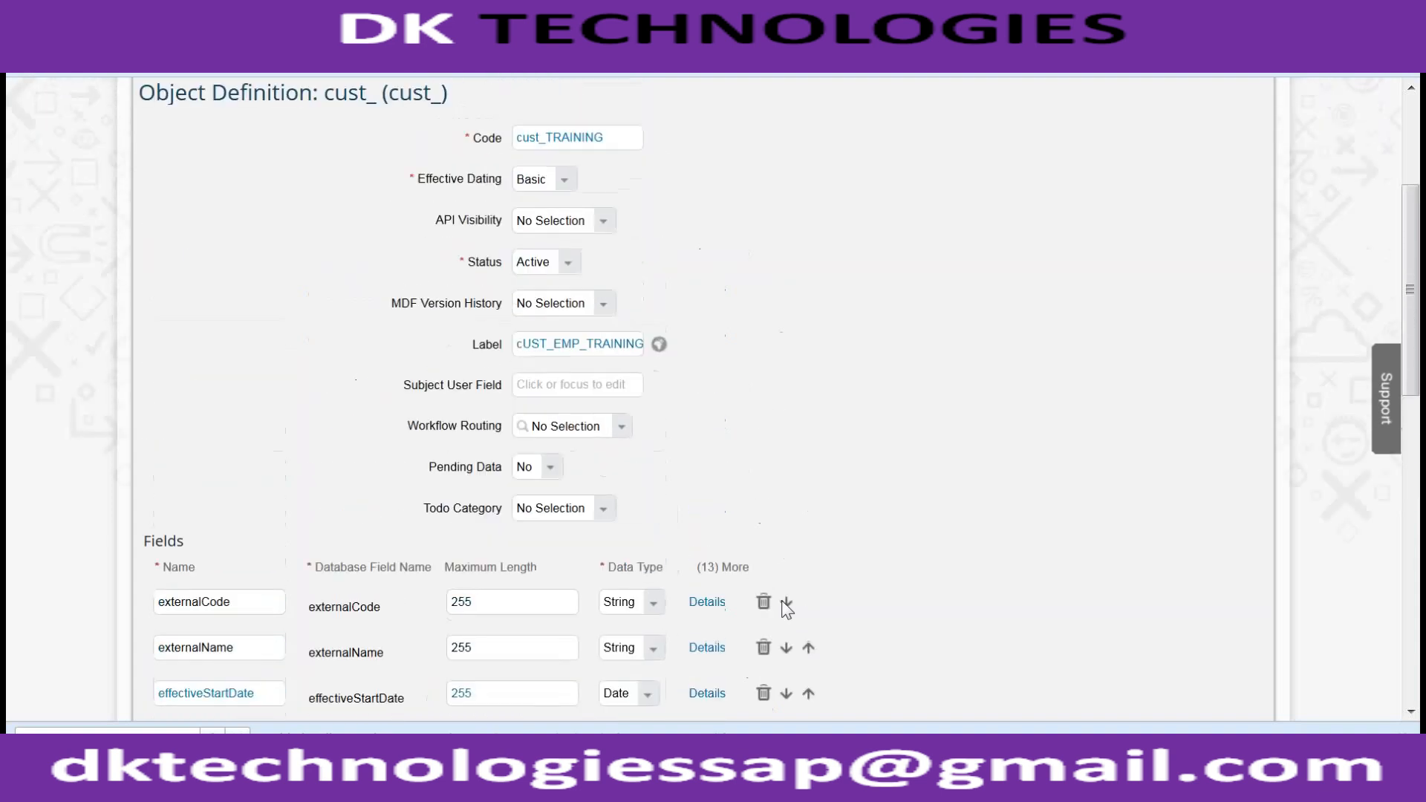
{"action": "scroll", "coordinate": [781, 600], "scroll_direction": "down", "scroll_amount": 10}
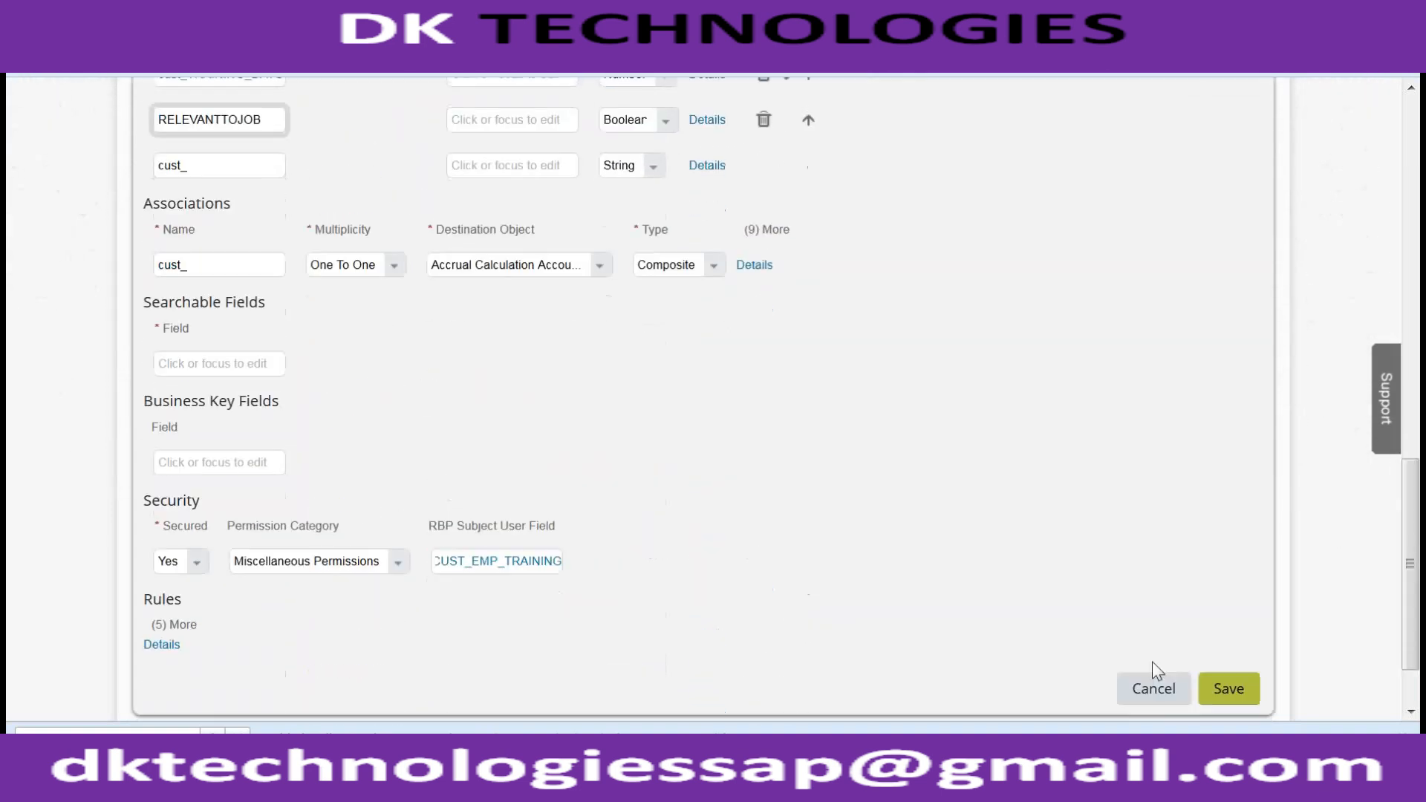
{"action": "left_click", "coordinate": [1224, 684]}
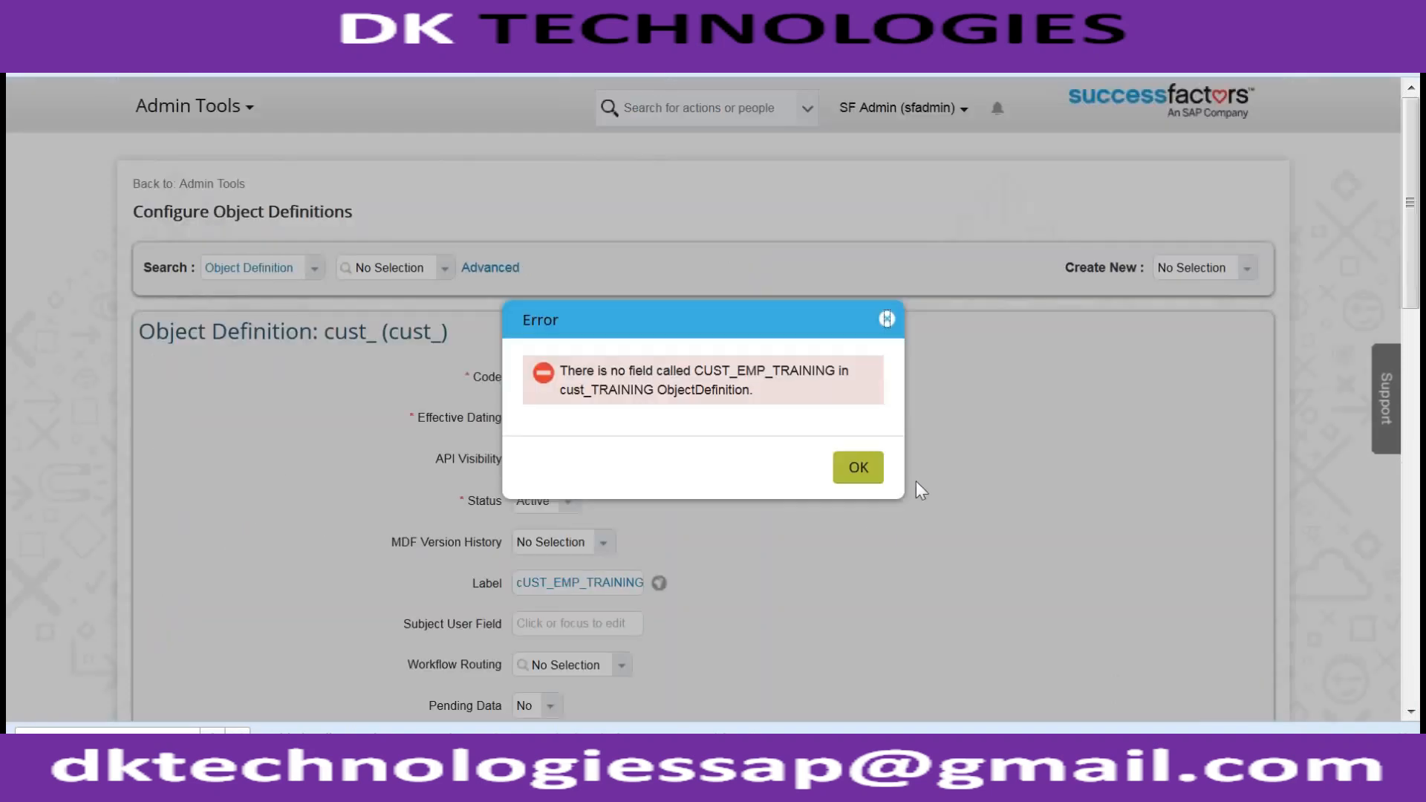
- Dismiss the error and clear the RBP Subject User Field value
{"action": "left_click", "coordinate": [847, 472]}
{"action": "scroll", "coordinate": [825, 473], "scroll_direction": "down", "scroll_amount": 3}
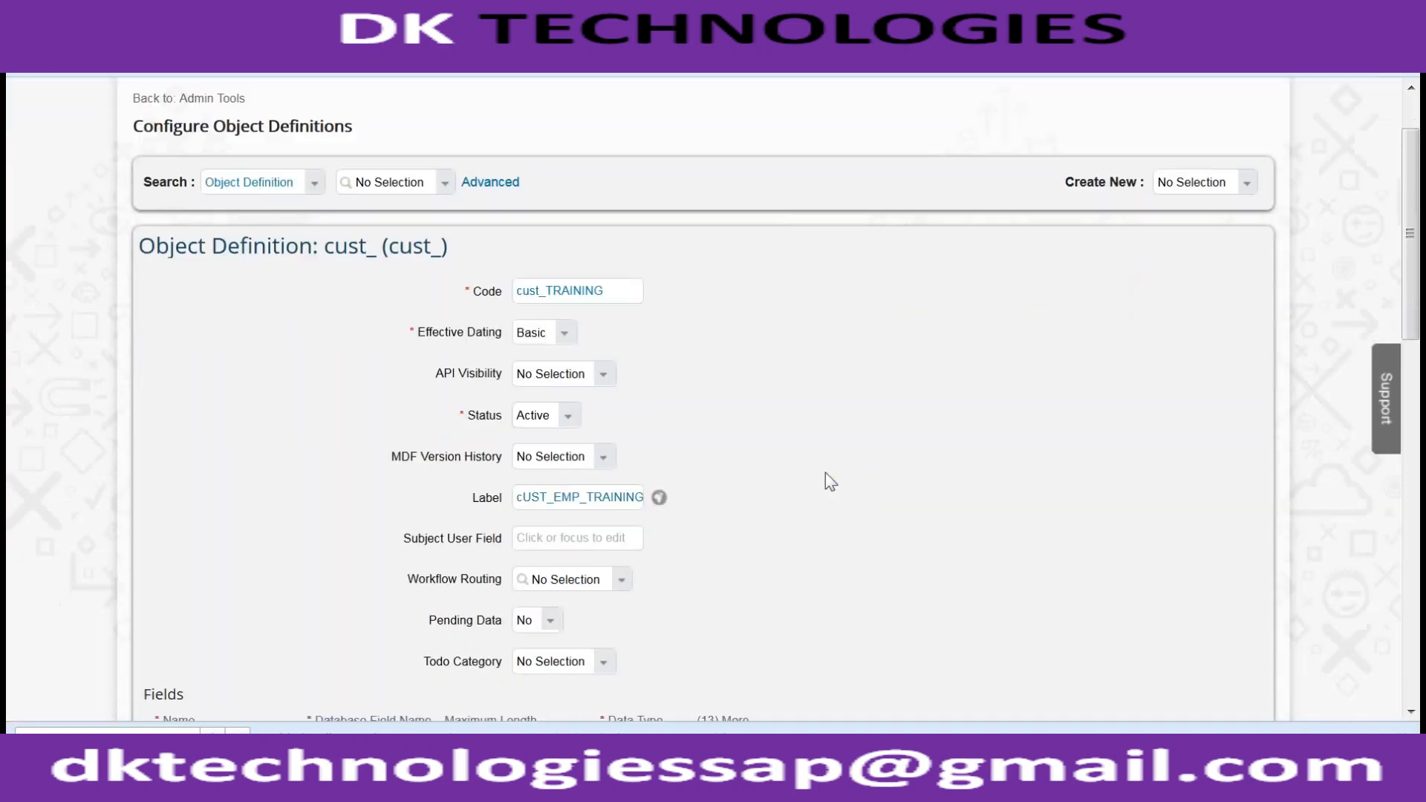
{"action": "scroll", "coordinate": [825, 472], "scroll_direction": "down", "scroll_amount": 15}
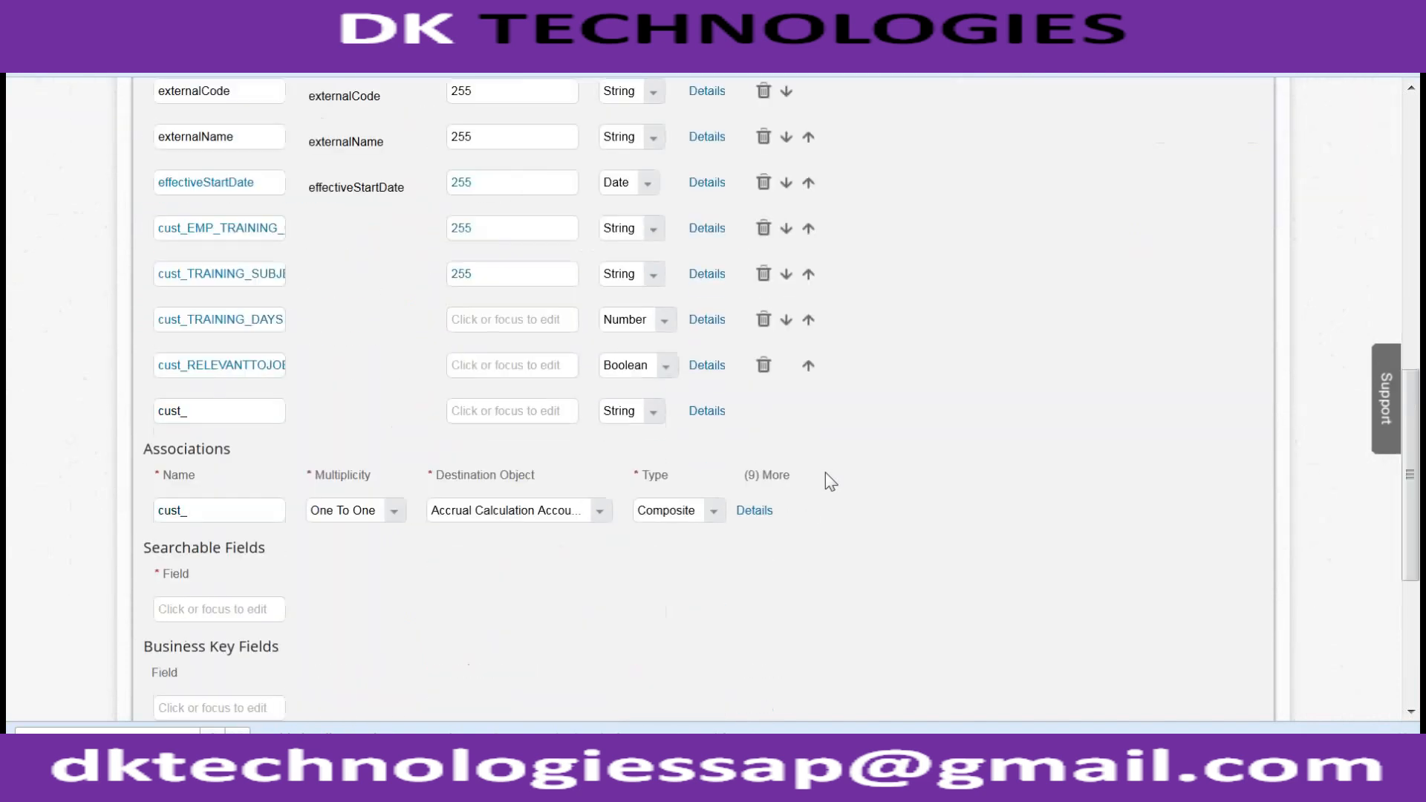
{"action": "double_click", "coordinate": [515, 475]}
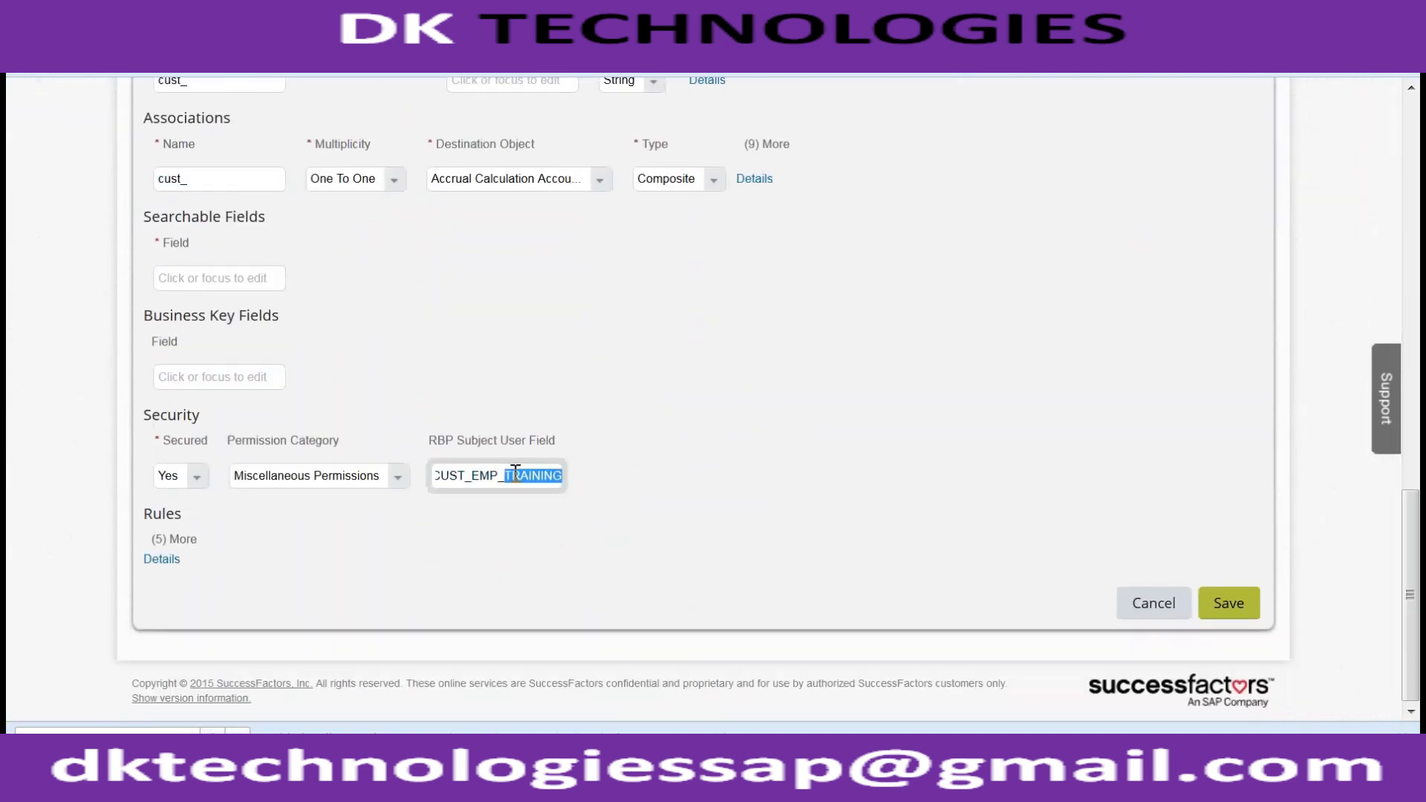
{"action": "left_click", "coordinate": [515, 476]}
{"action": "key", "text": "ctrl+a"}
{"action": "key", "text": "BackSpace"}
{"action": "left_click", "coordinate": [379, 350]}
- Keep Secured set to Yes and save the object definition
{"action": "left_click", "coordinate": [199, 483]}
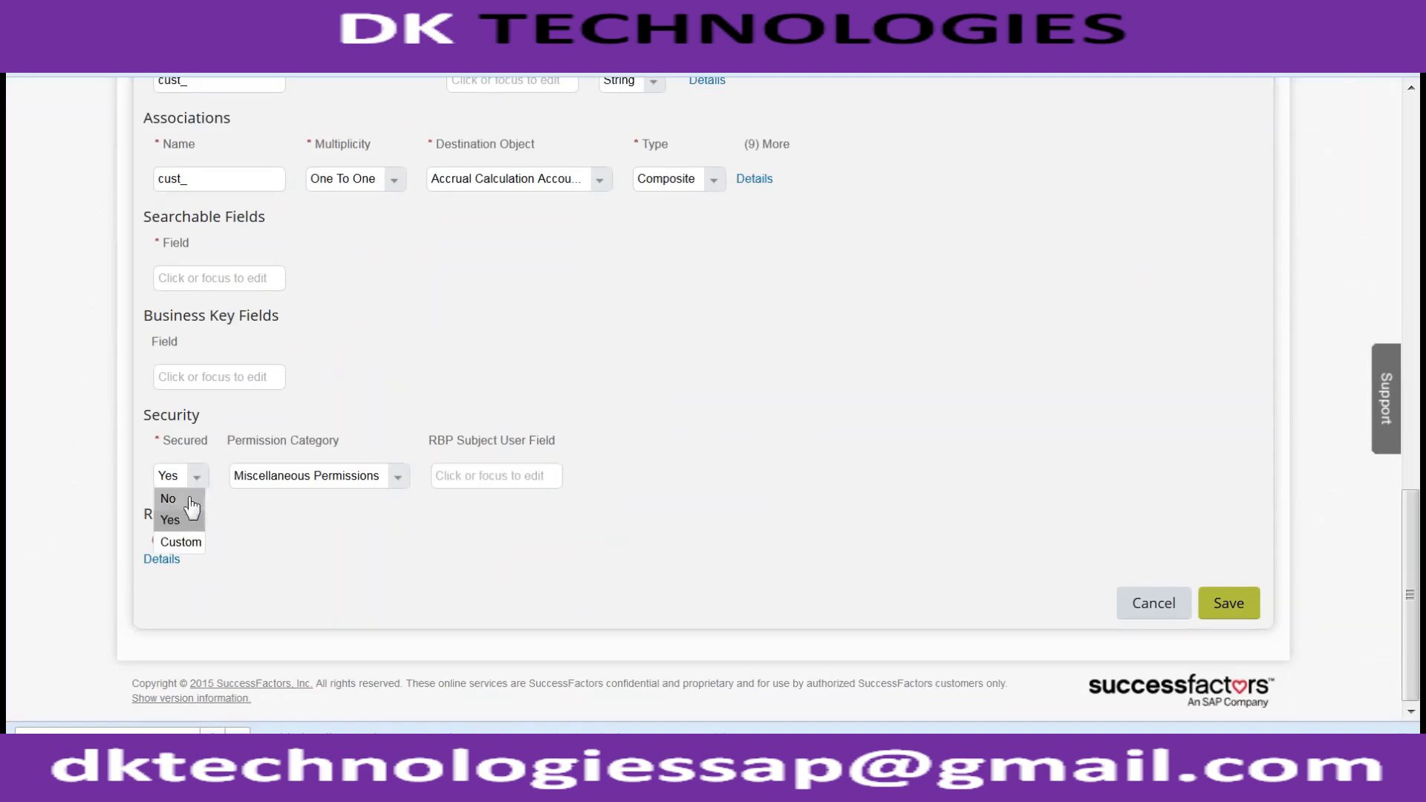
{"action": "left_click", "coordinate": [173, 520]}
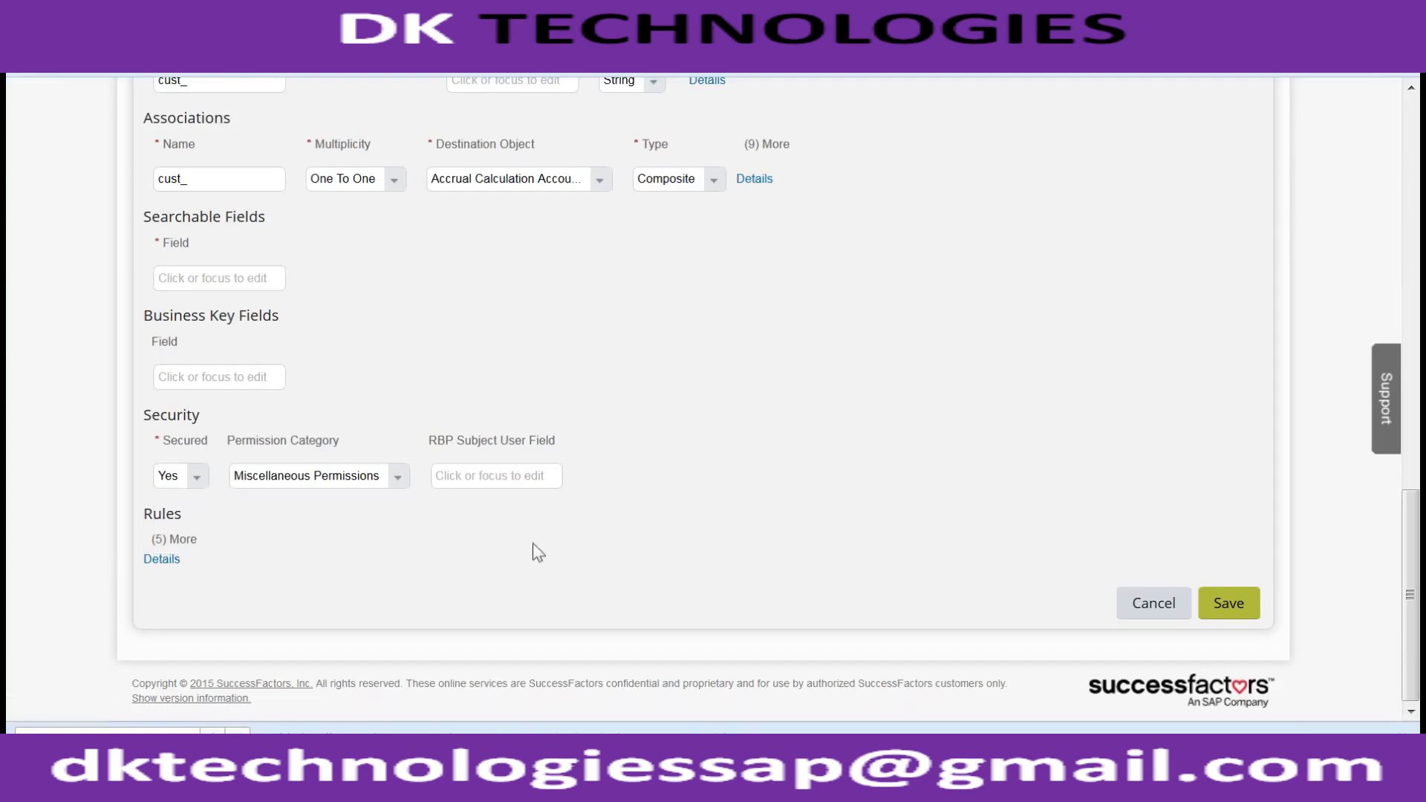
{"action": "left_click", "coordinate": [1233, 602]}
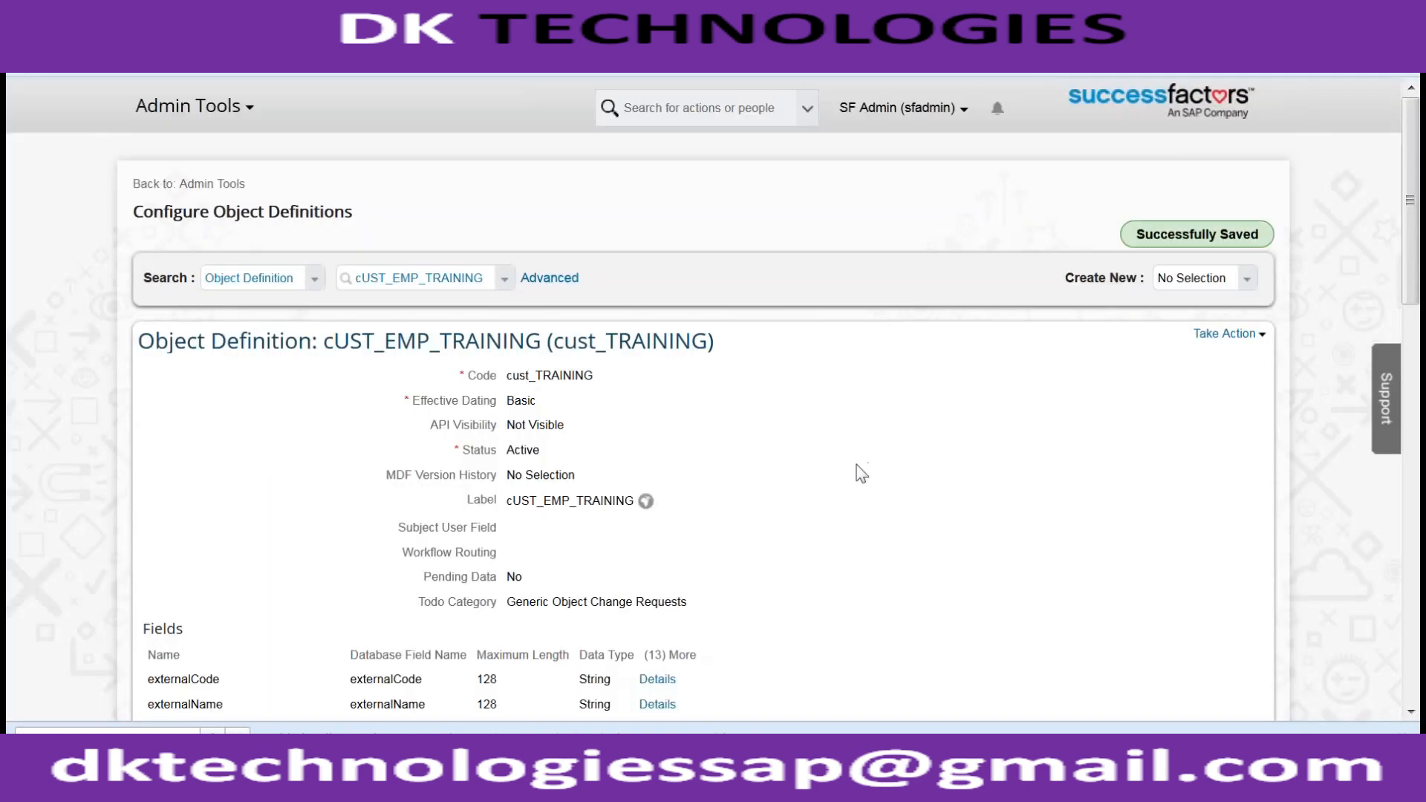
{"action": "scroll", "coordinate": [861, 474], "scroll_direction": "down", "scroll_amount": 10}
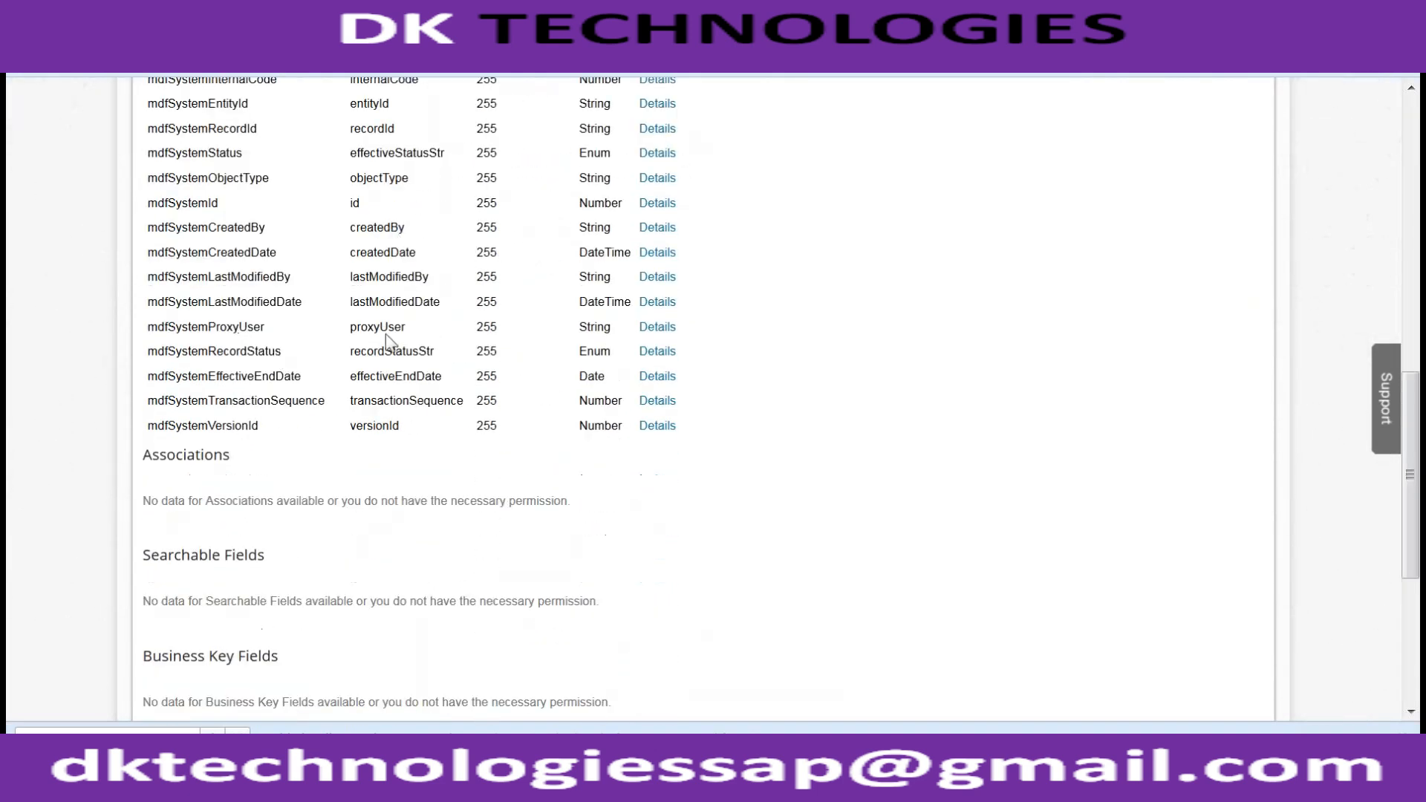
{"action": "scroll", "coordinate": [386, 340], "scroll_direction": "up", "scroll_amount": 3}
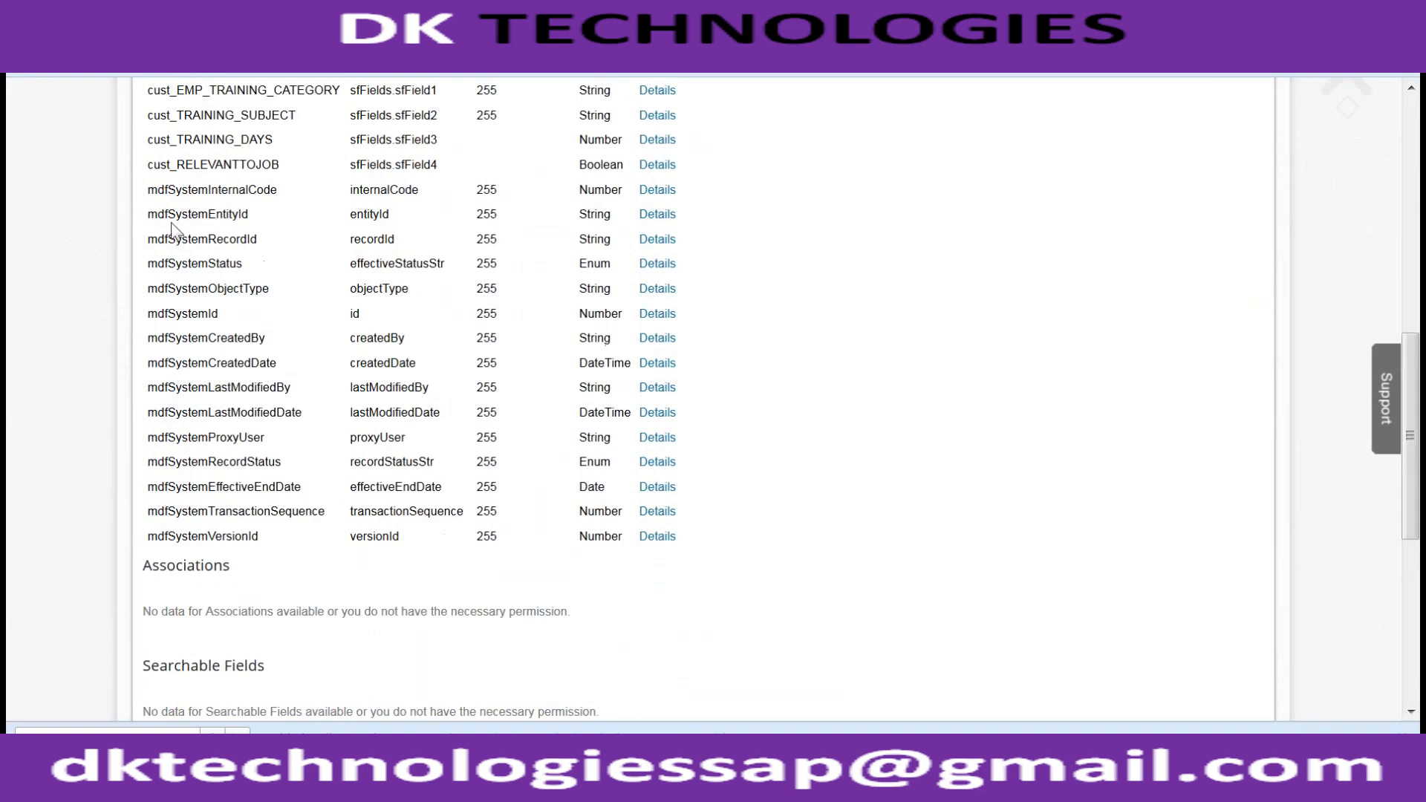
{"action": "left_click_drag", "start_coordinate": [157, 191], "coordinate": [703, 544]}
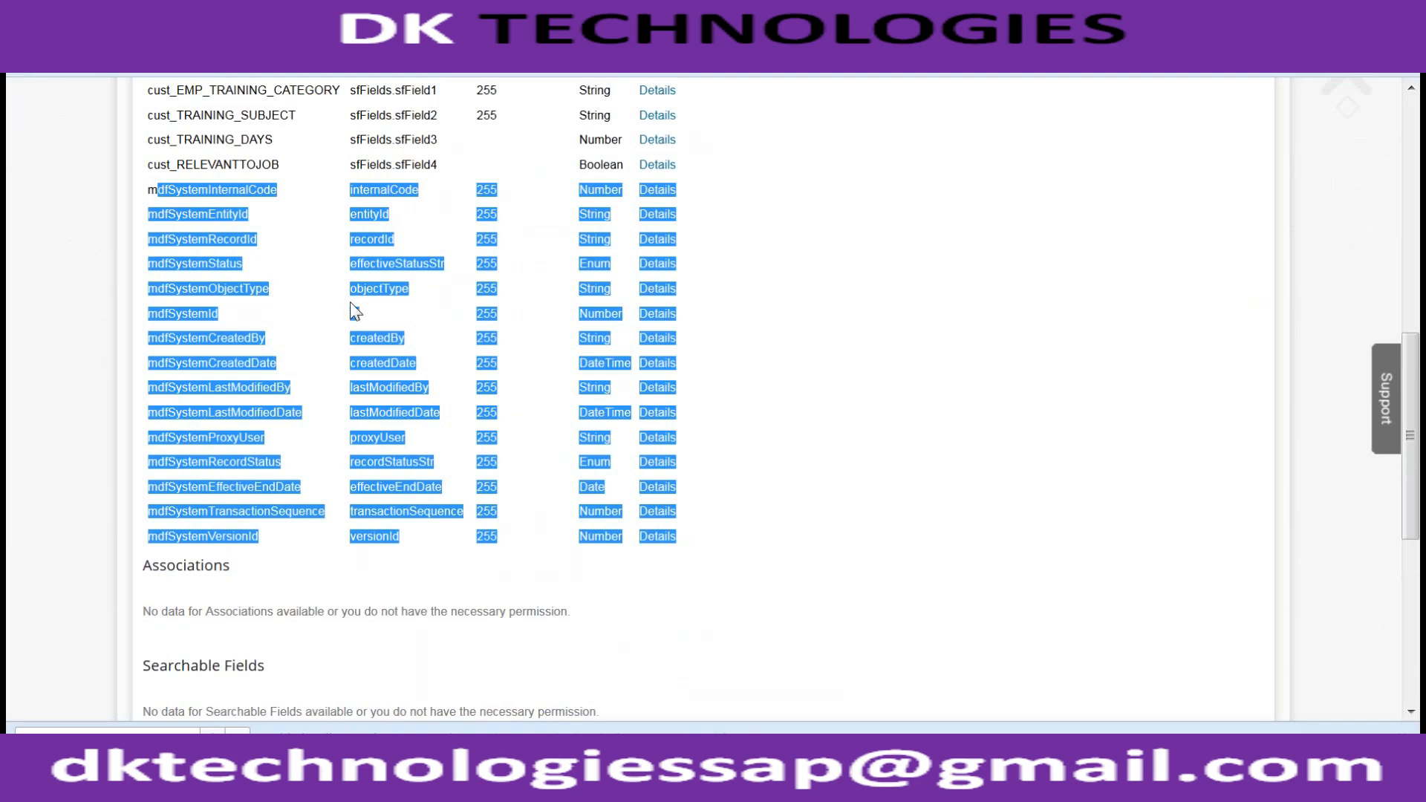
{"action": "scroll", "coordinate": [353, 310], "scroll_direction": "up", "scroll_amount": 2}
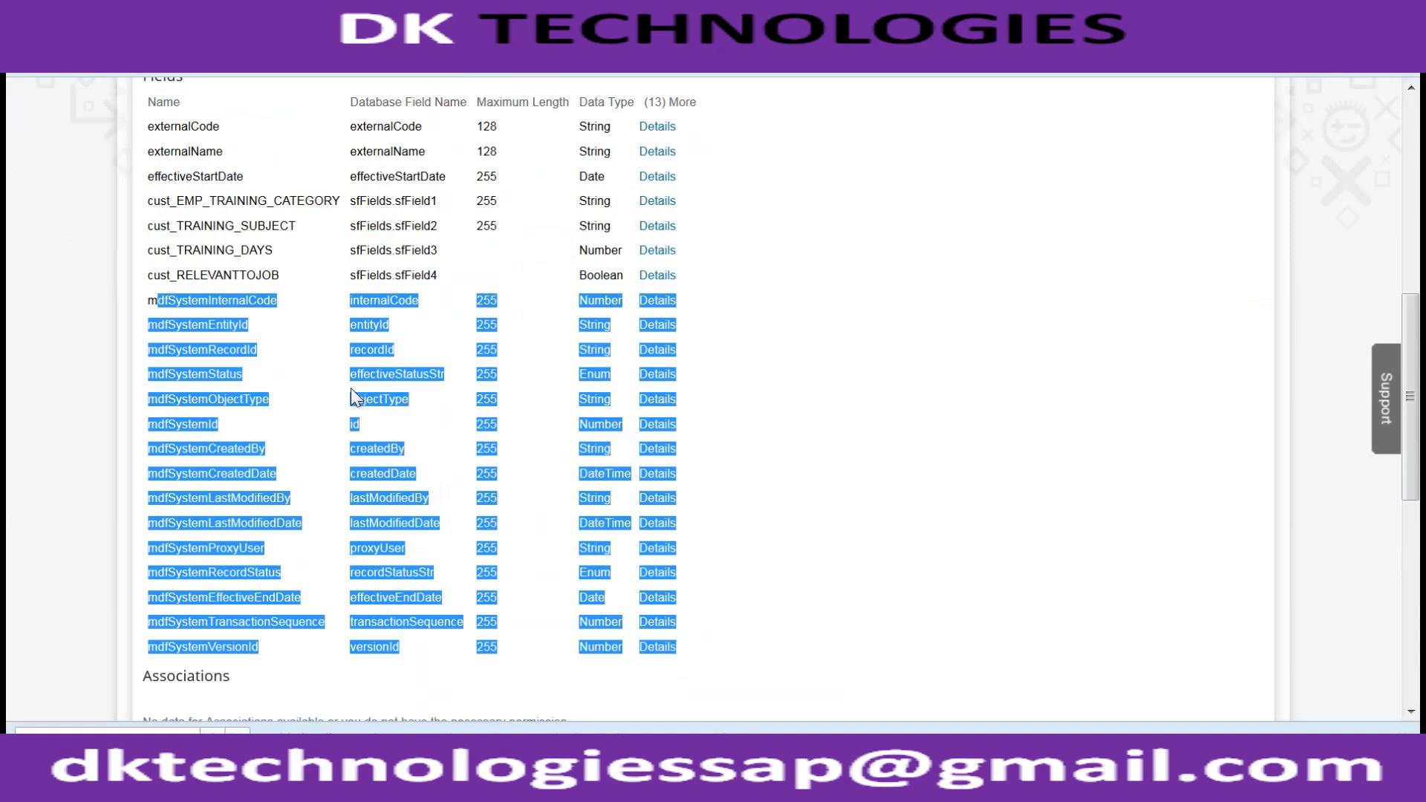
{"action": "left_click", "coordinate": [212, 467]}
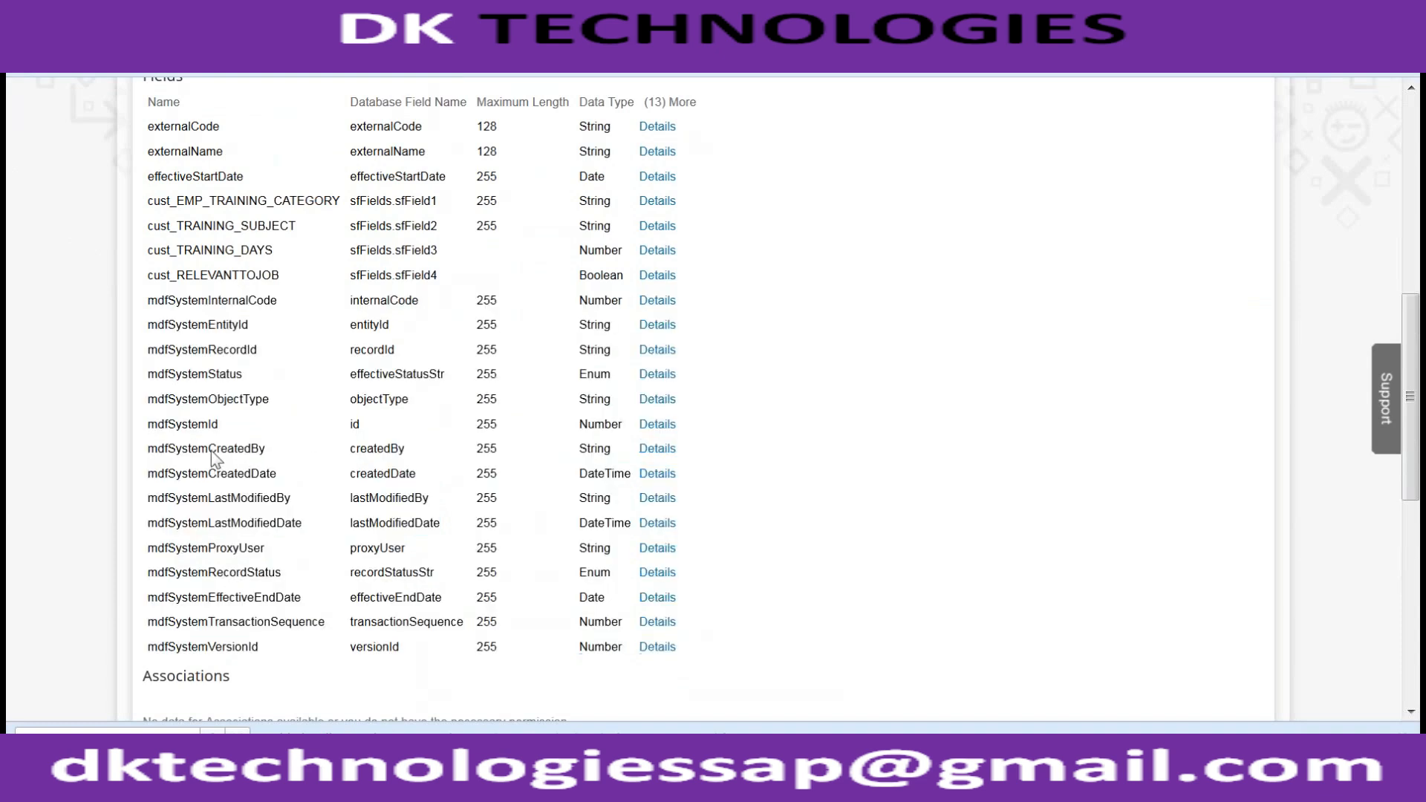
{"action": "double_click", "coordinate": [211, 450]}
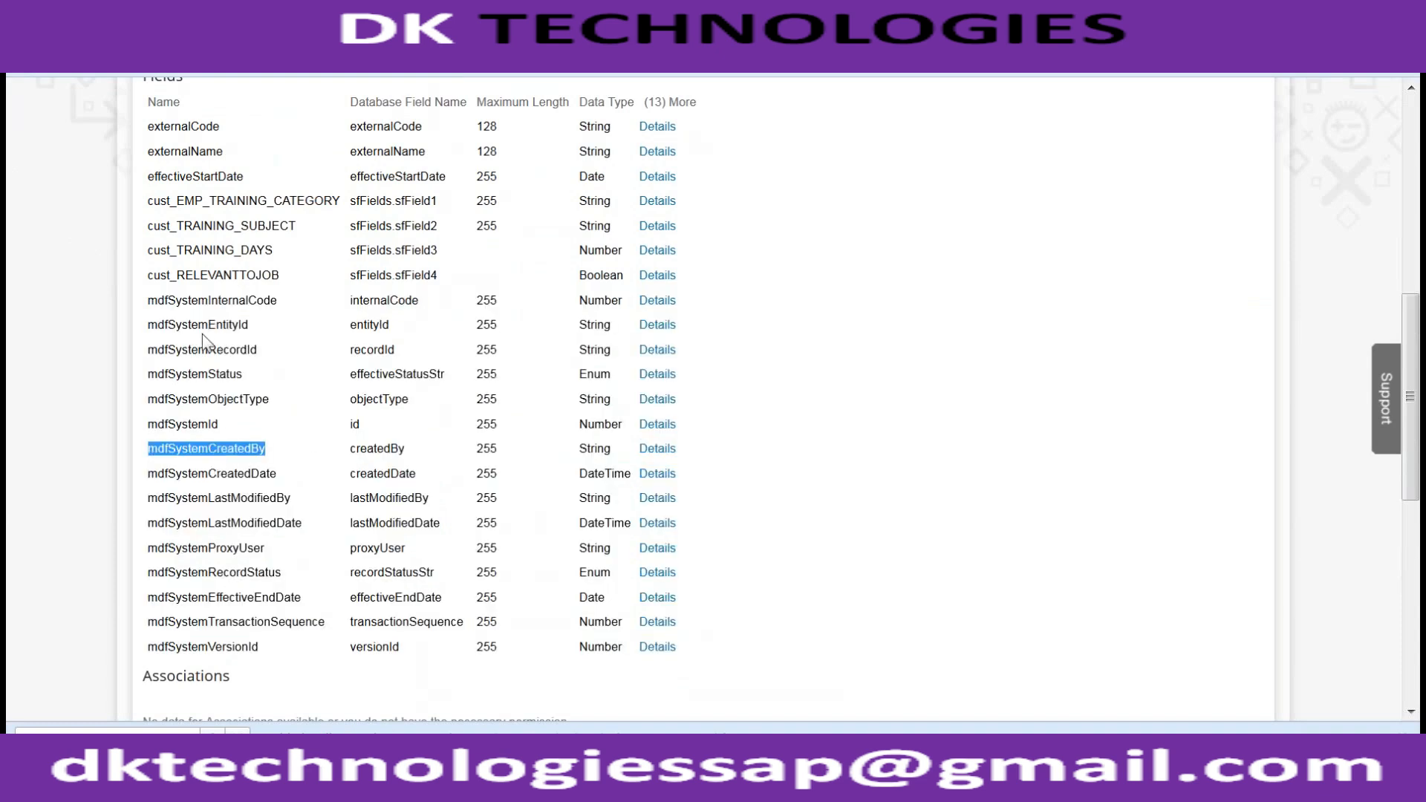
{"action": "scroll", "coordinate": [232, 525], "scroll_direction": "up", "scroll_amount": 2}
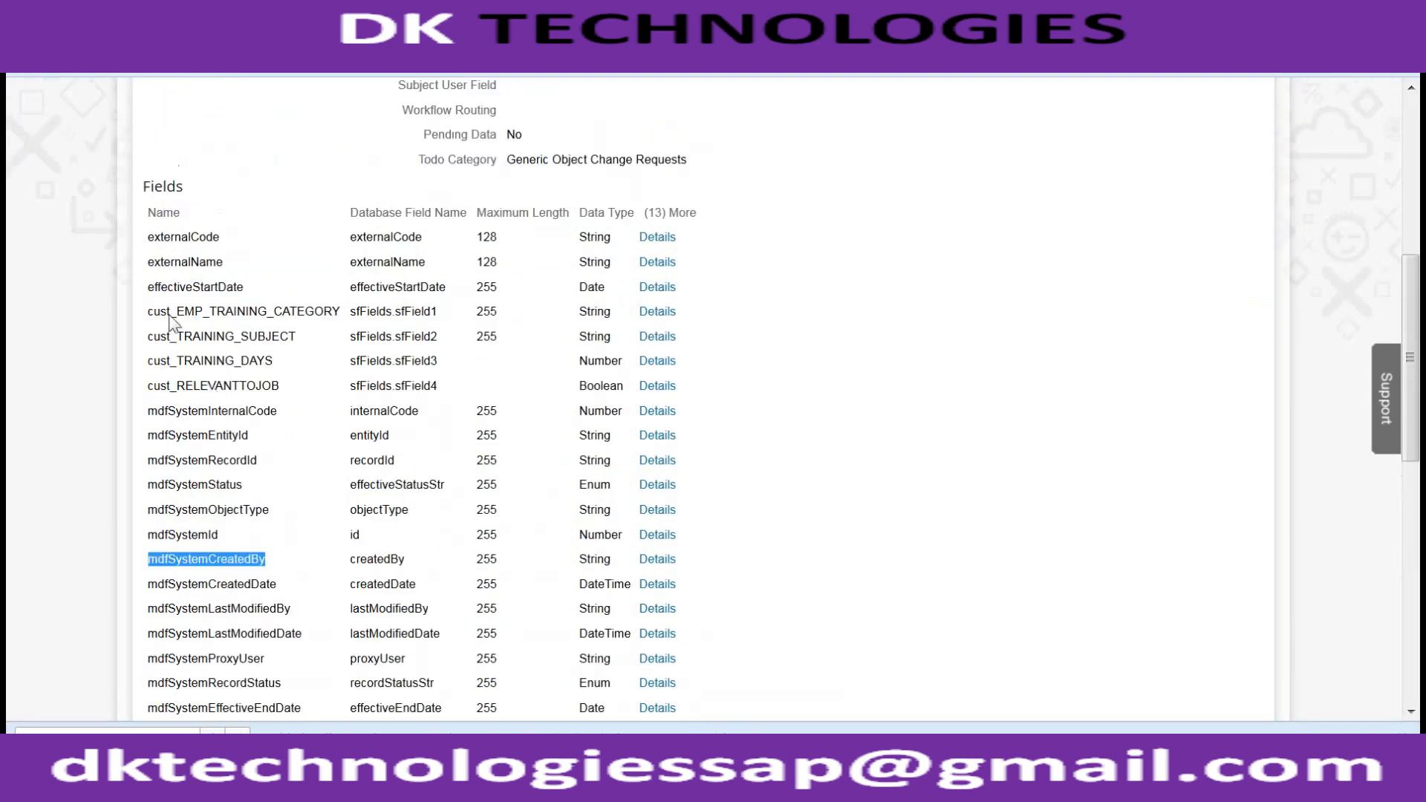
{"action": "left_click_drag", "start_coordinate": [144, 308], "coordinate": [302, 387]}
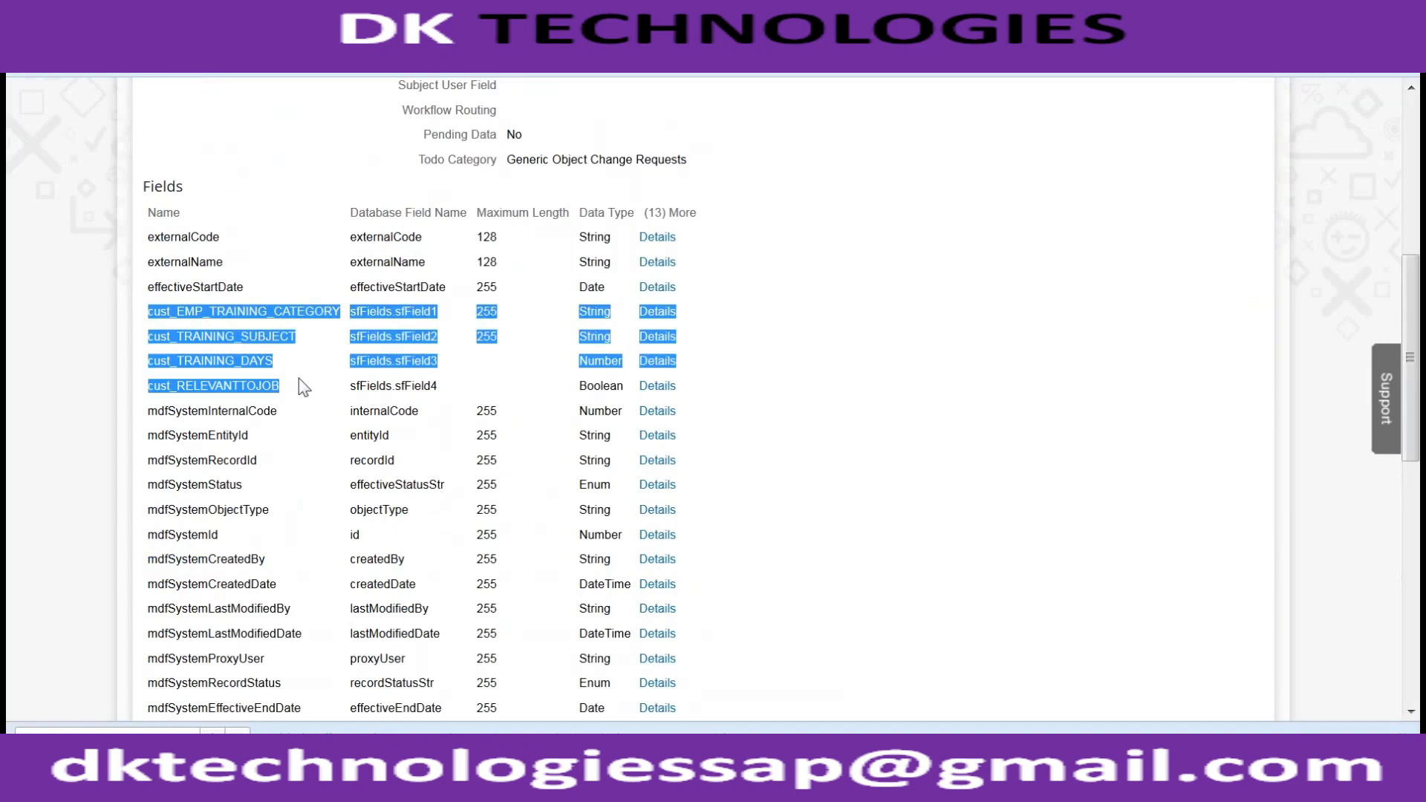
{"action": "left_click_drag", "start_coordinate": [302, 386], "coordinate": [680, 389]}
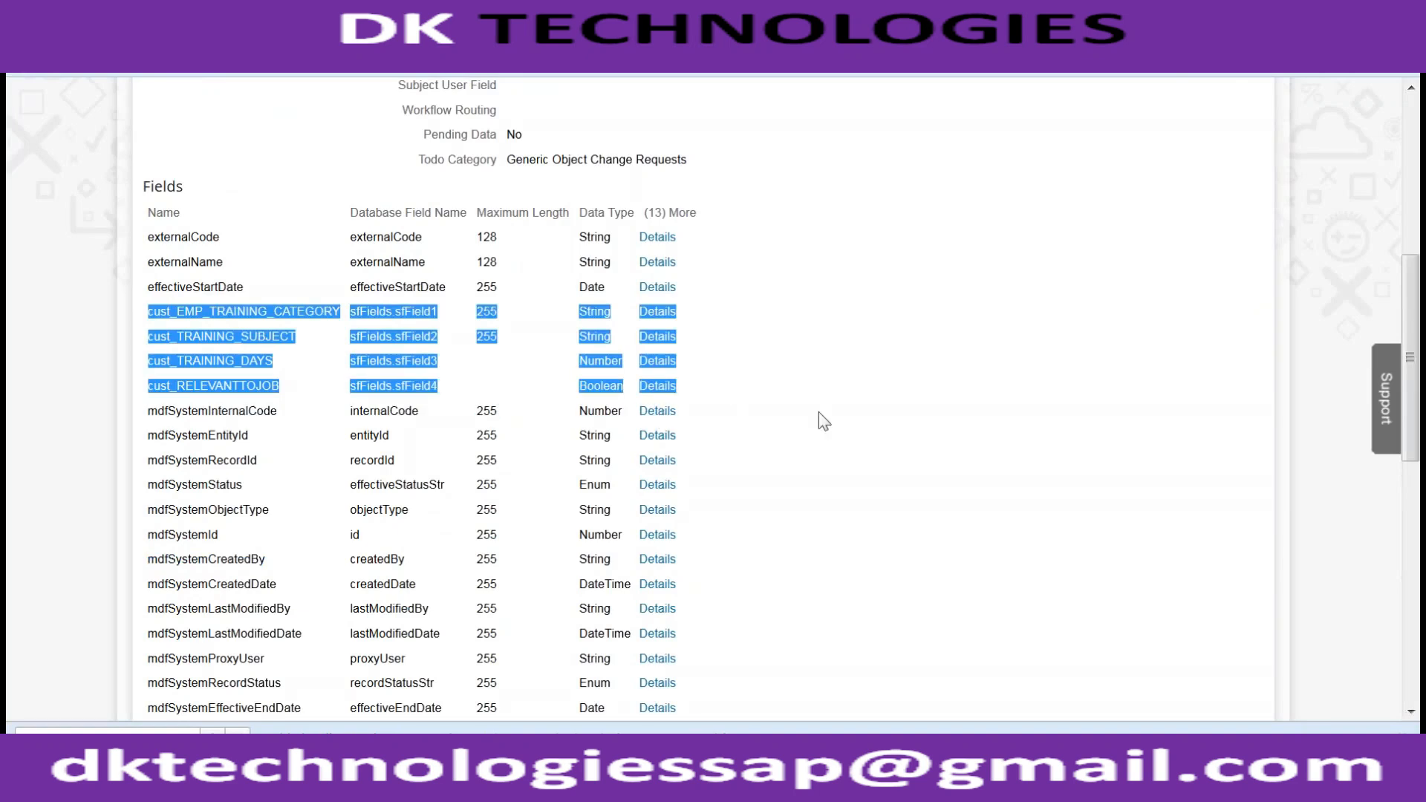
{"action": "left_click", "coordinate": [576, 313]}
{"action": "scroll", "coordinate": [488, 340], "scroll_direction": "up", "scroll_amount": 6}
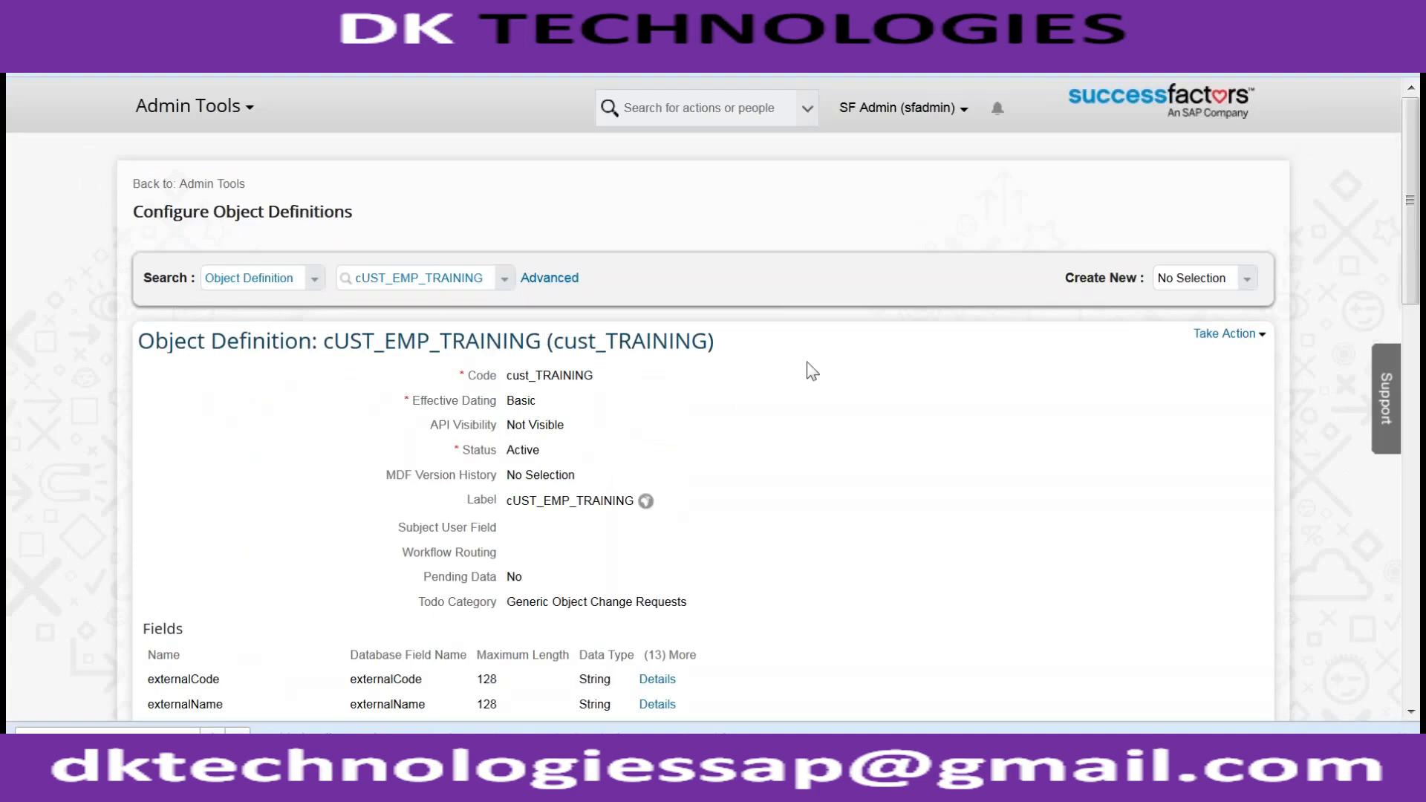
{"action": "scroll", "coordinate": [891, 375], "scroll_direction": "down", "scroll_amount": 15}
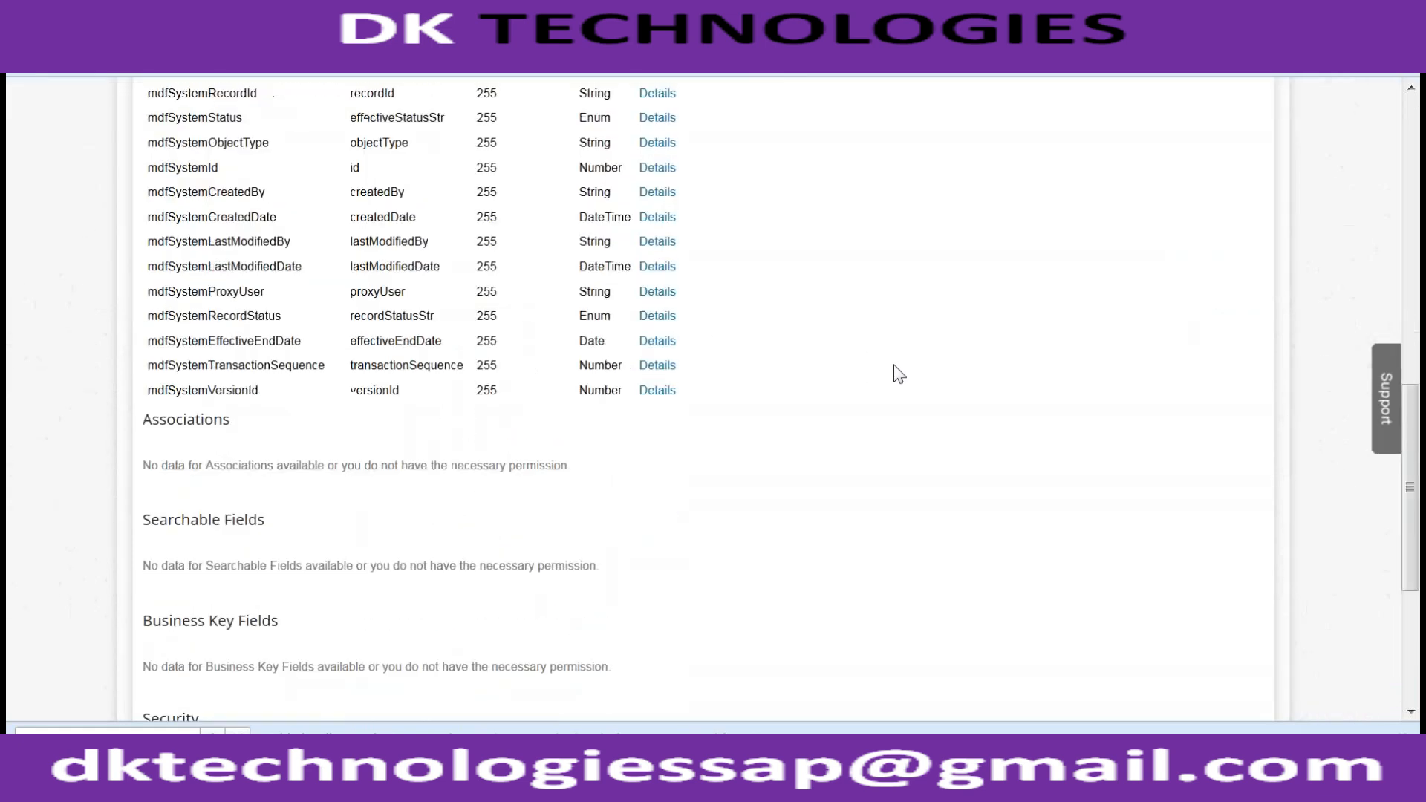
{"action": "scroll", "coordinate": [792, 407], "scroll_direction": "up", "scroll_amount": 15}
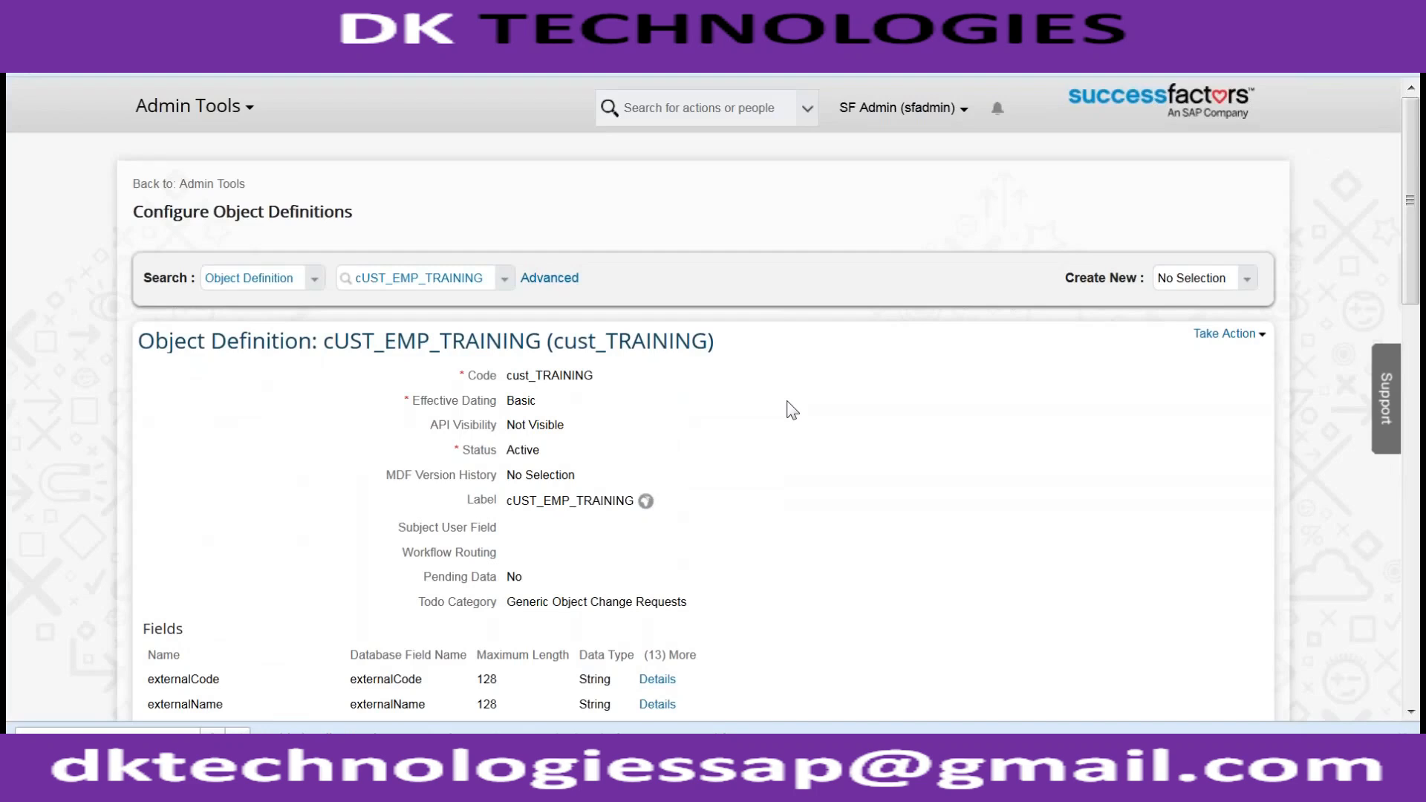
- Back on Admin Tools, search the tools for 'Configurable' and then 'Launch'
{"action": "left_click", "coordinate": [192, 191]}
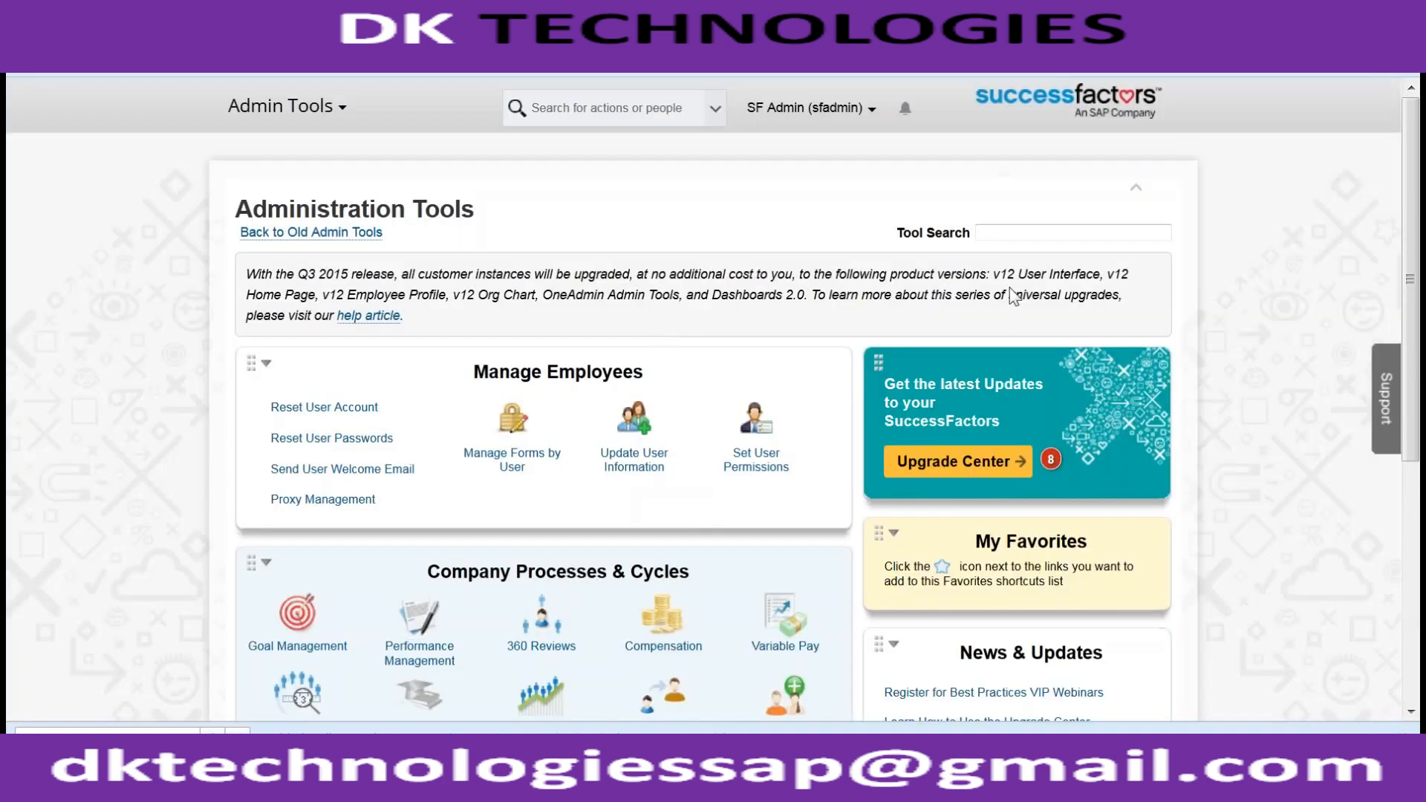
{"action": "type", "text": "Confiug"}
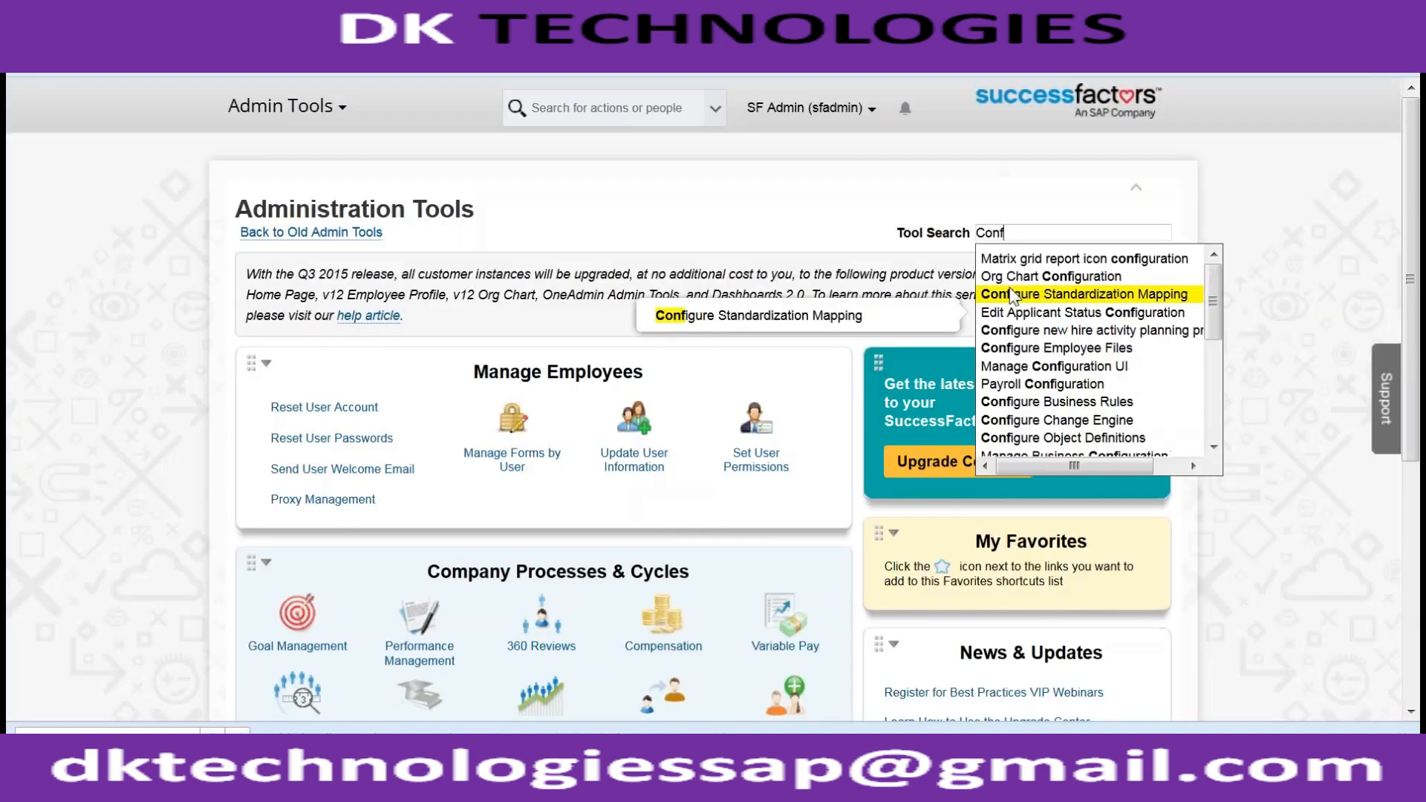
{"action": "key", "text": "BackSpace"}
{"action": "key", "text": "BackSpace"}
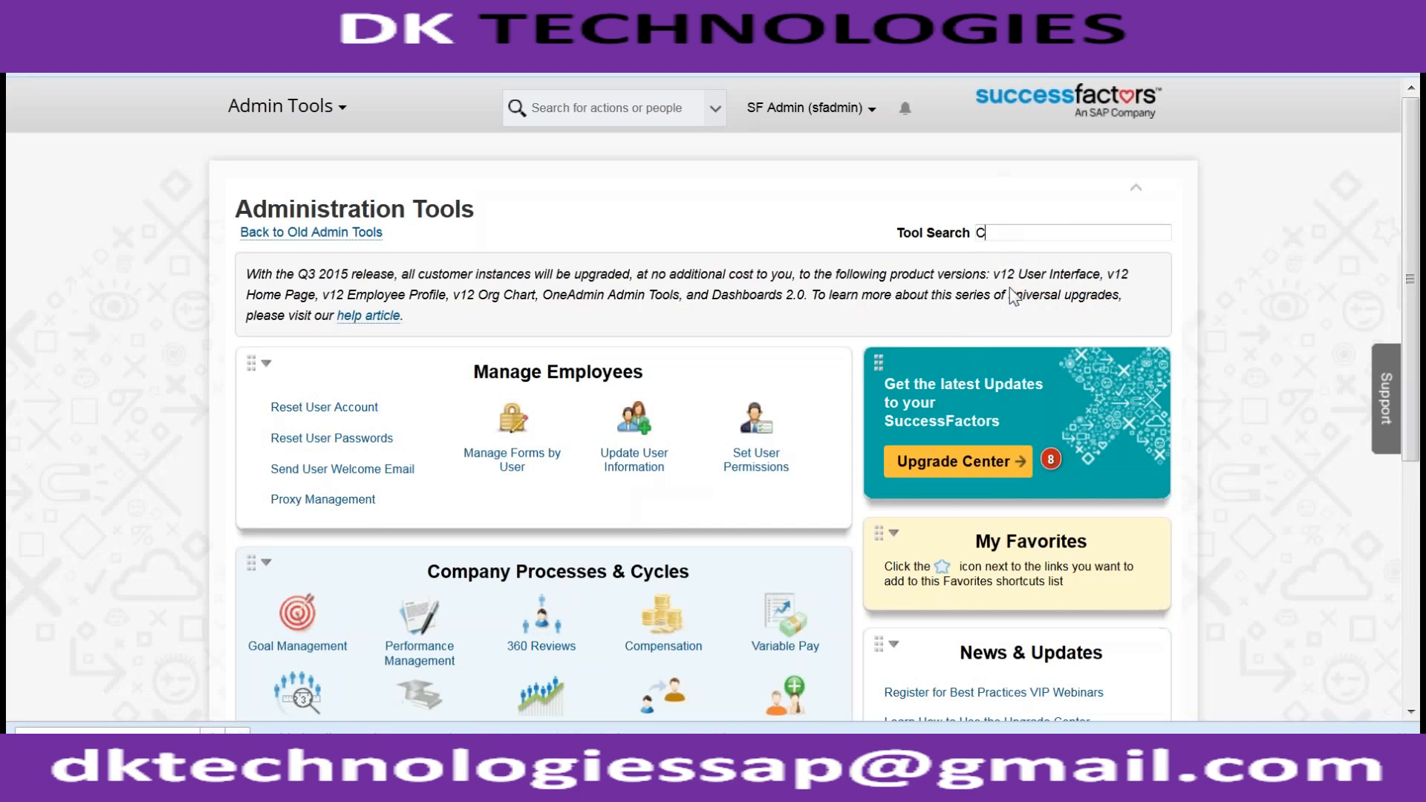
{"action": "type", "text": "gural"}
{"action": "key", "text": "ctrl+a"}
{"action": "type", "text": "Configu"}
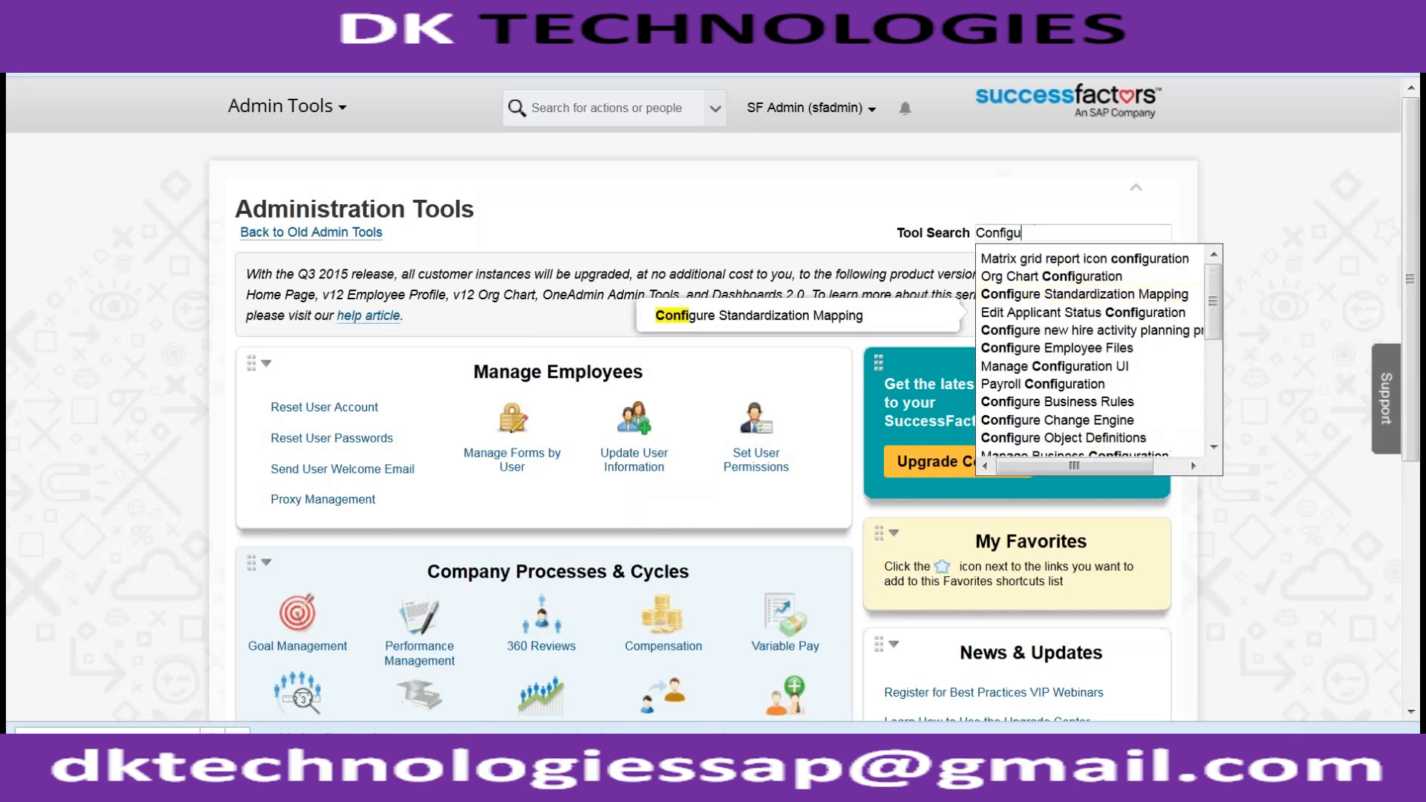
{"action": "type", "text": "rable"}
{"action": "key", "text": "ctrl+a"}
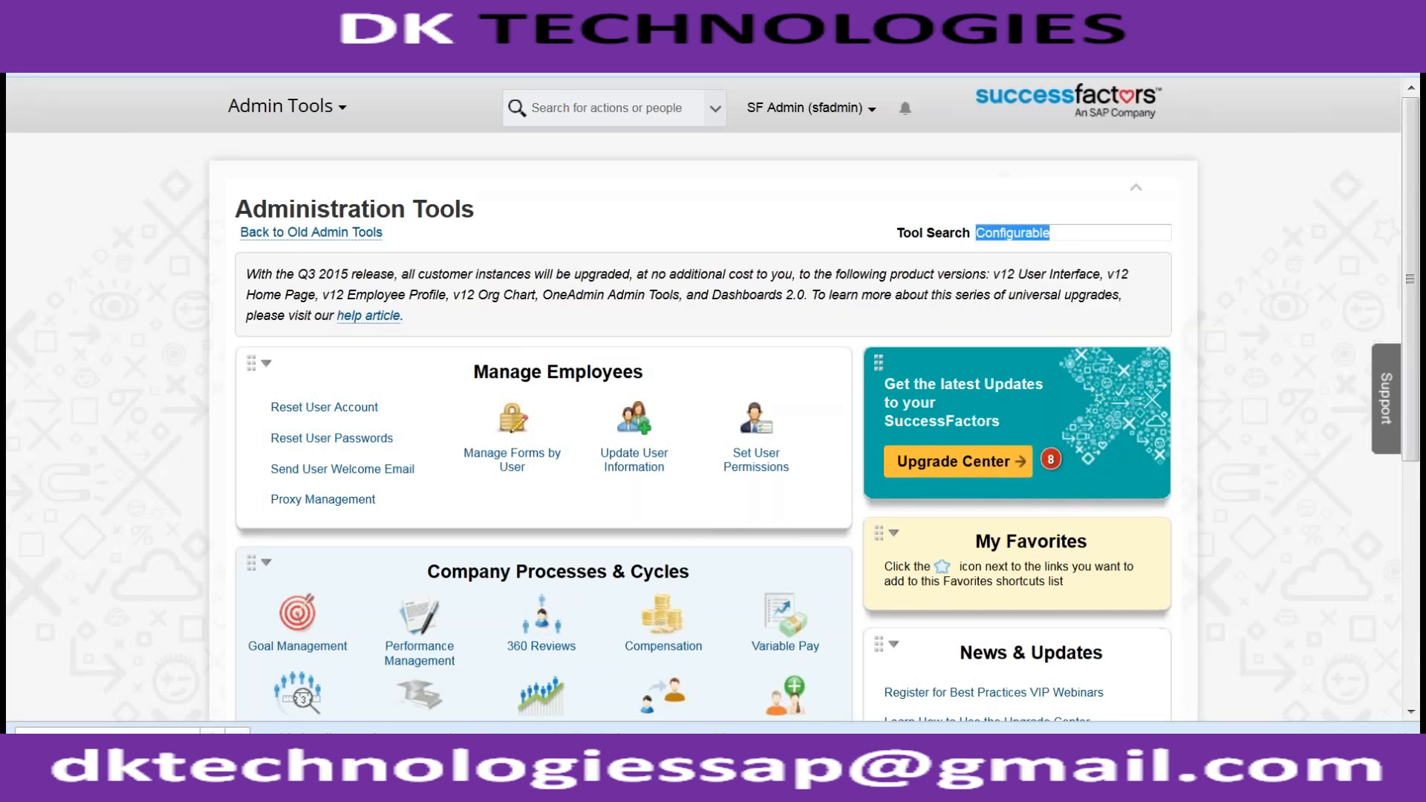
{"action": "type", "text": "Launch"}
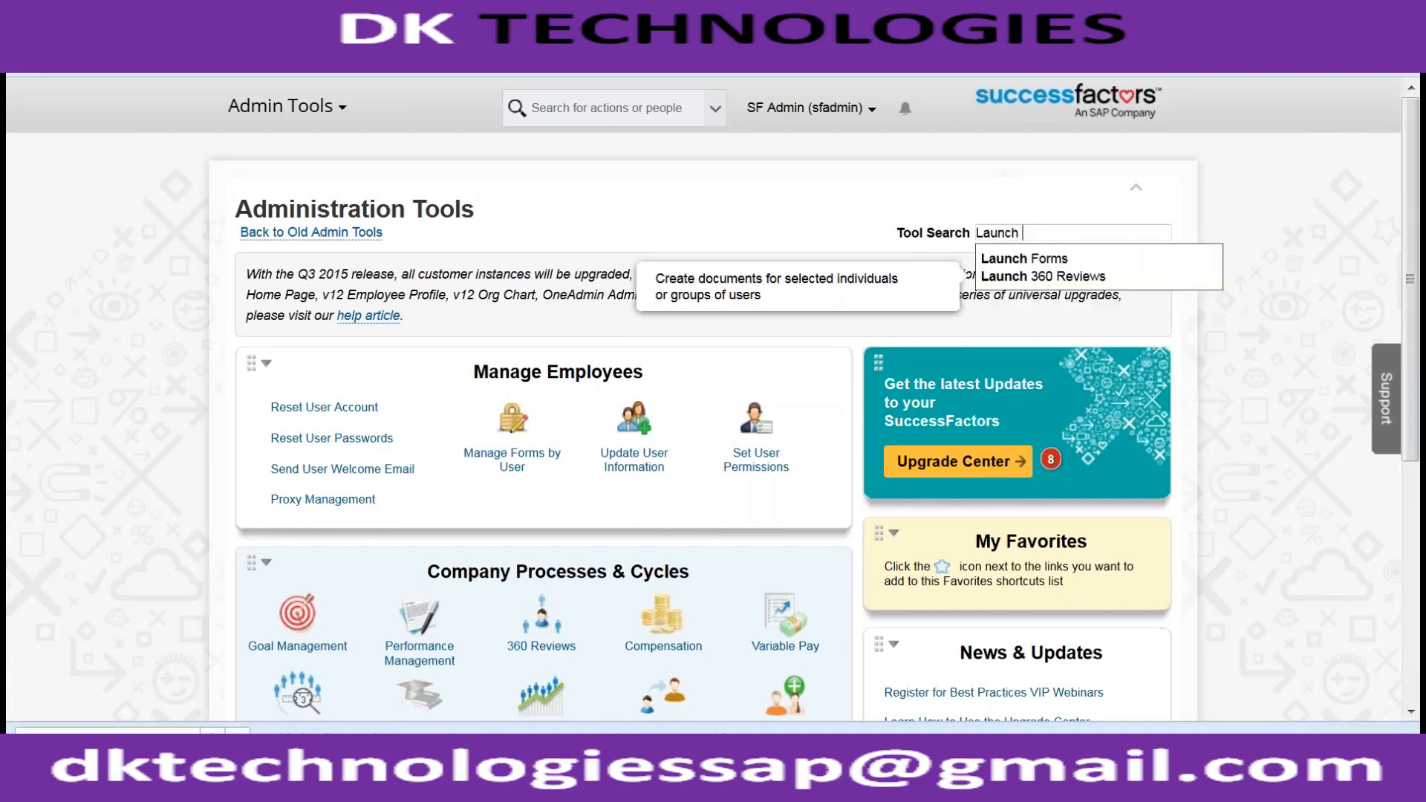
{"action": "left_click", "coordinate": [741, 337]}
- Browse the Company Settings tool list
{"action": "scroll", "coordinate": [297, 431], "scroll_direction": "down", "scroll_amount": 5}
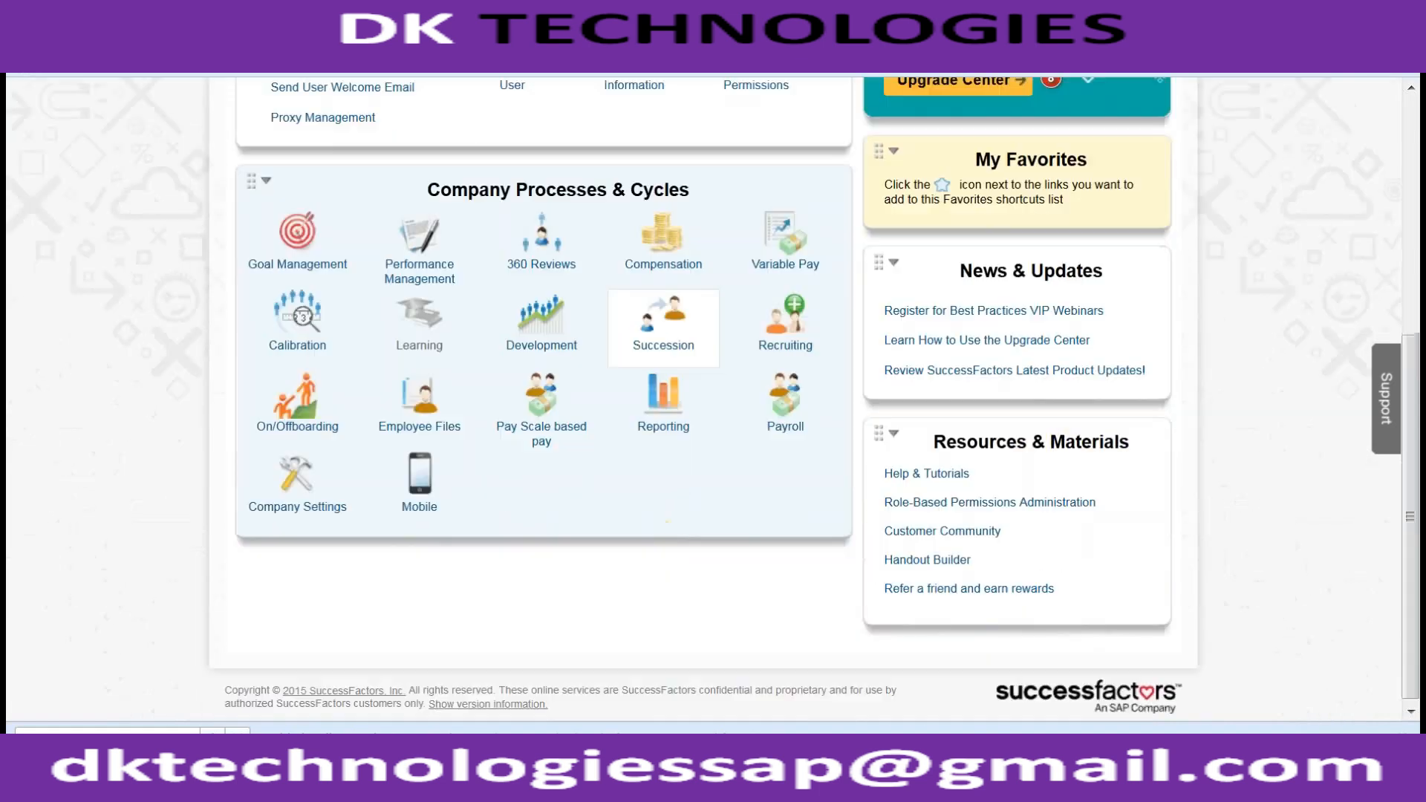
{"action": "left_click", "coordinate": [293, 499]}
{"action": "scroll", "coordinate": [293, 499], "scroll_direction": "up", "scroll_amount": 3}
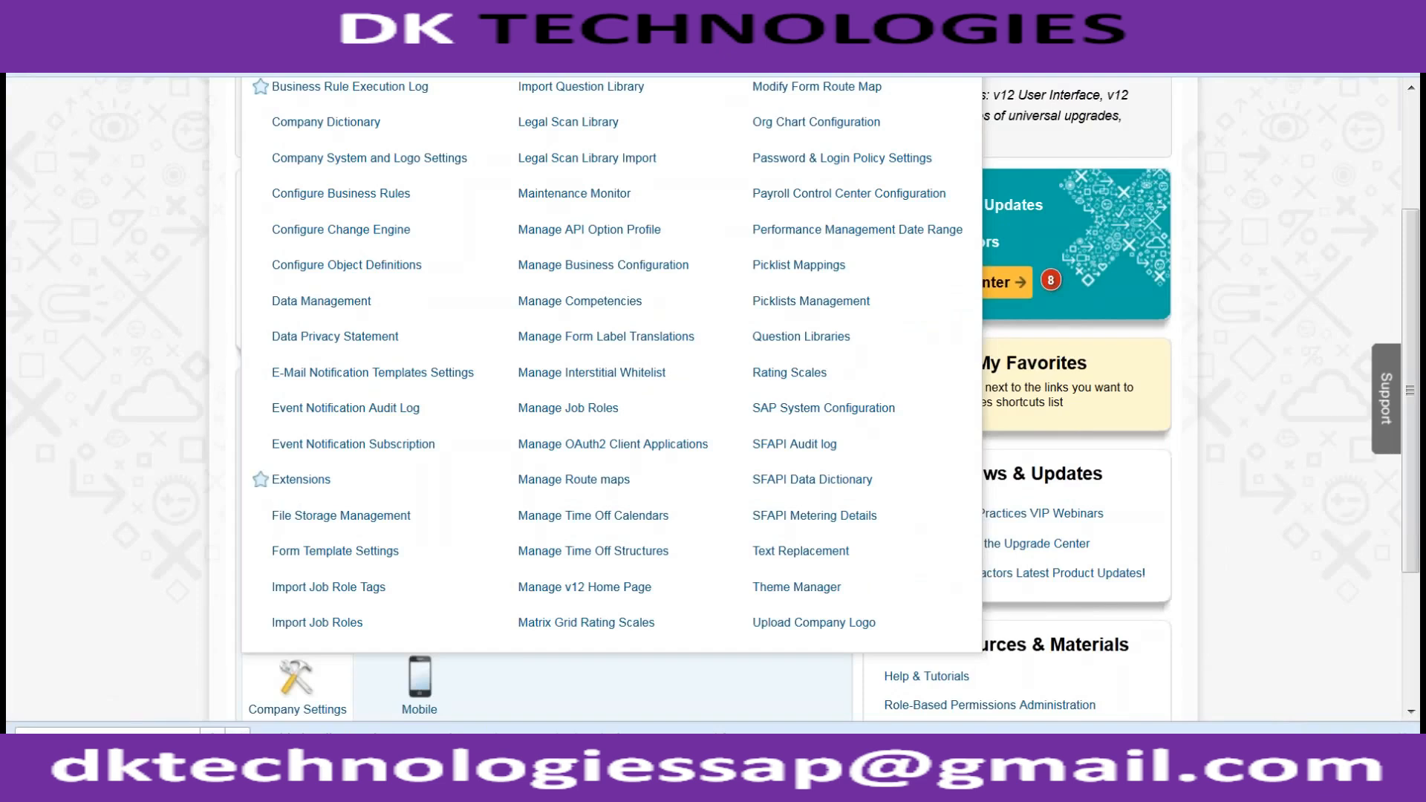
{"action": "left_click", "coordinate": [111, 443]}
- Search 'manage conf' and open Manage Configuration UI
{"action": "scroll", "coordinate": [1070, 228], "scroll_direction": "up", "scroll_amount": 2}
{"action": "left_click_drag", "start_coordinate": [1069, 229], "coordinate": [883, 244]}
{"action": "type", "text": "manage conf"}
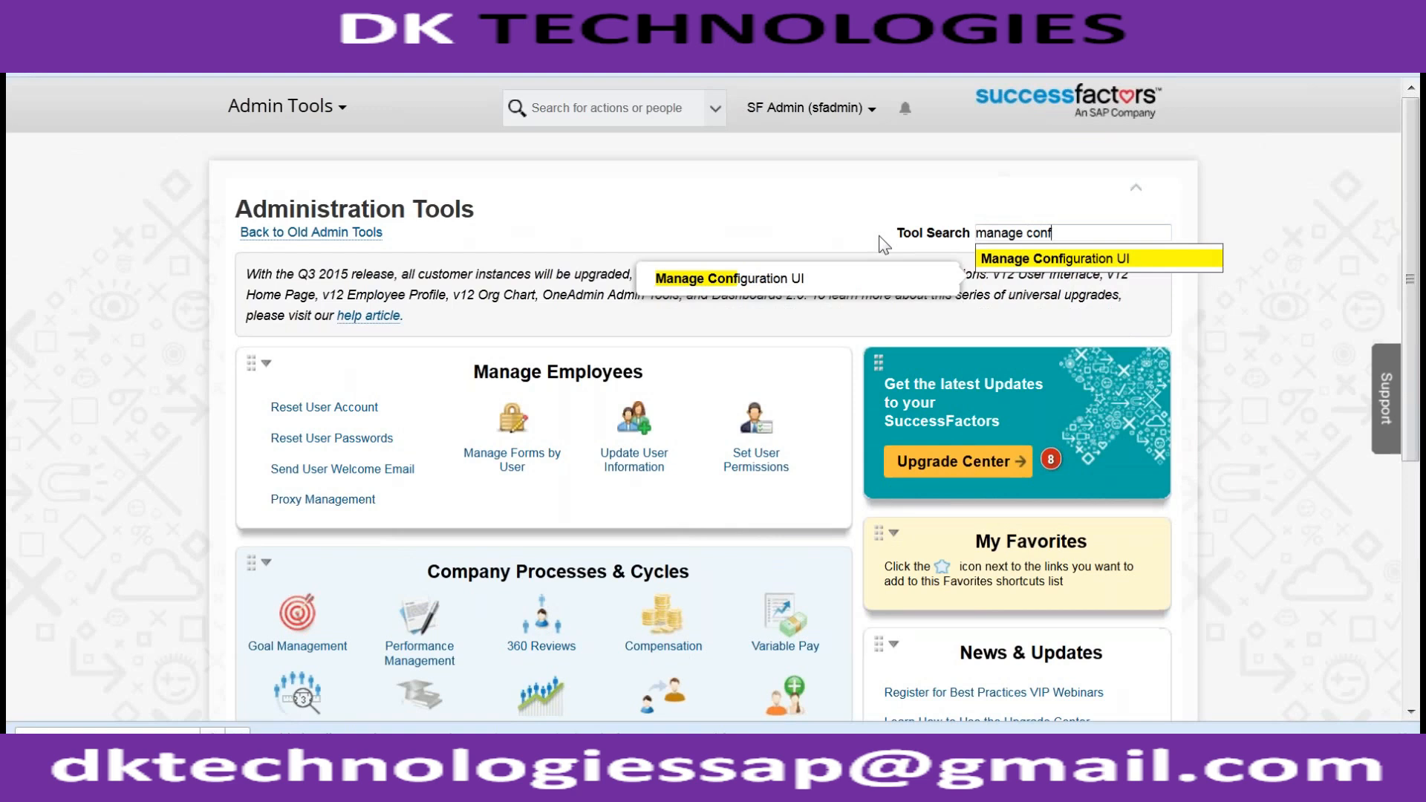
{"action": "key", "text": "Return"}
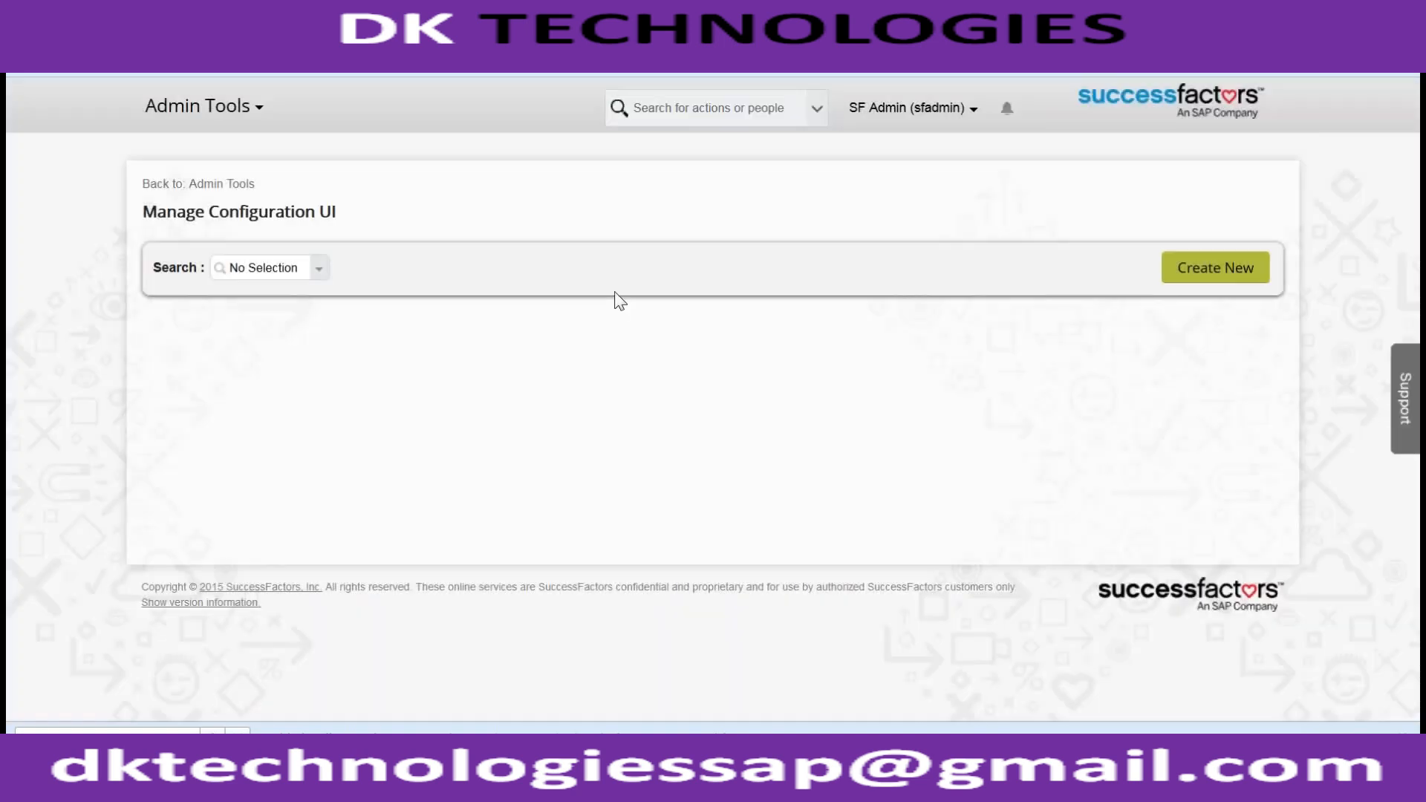
- Create a new configuration UI and enter Id ACE_EMP_TRAINING, replacing the 'EMMP' typo
{"action": "left_click", "coordinate": [315, 267]}
{"action": "scroll", "coordinate": [250, 334], "scroll_direction": "down", "scroll_amount": 1}
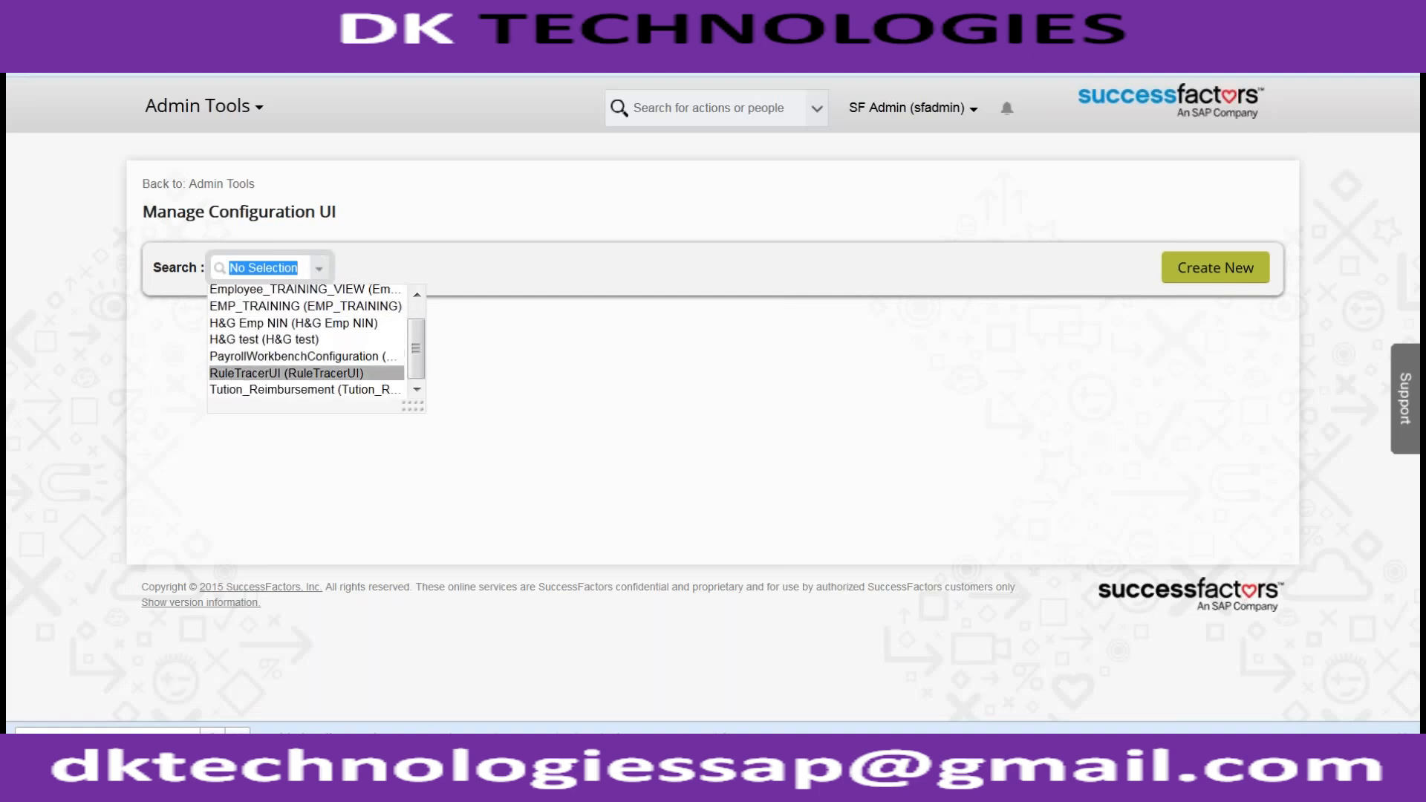
{"action": "left_click", "coordinate": [1175, 277]}
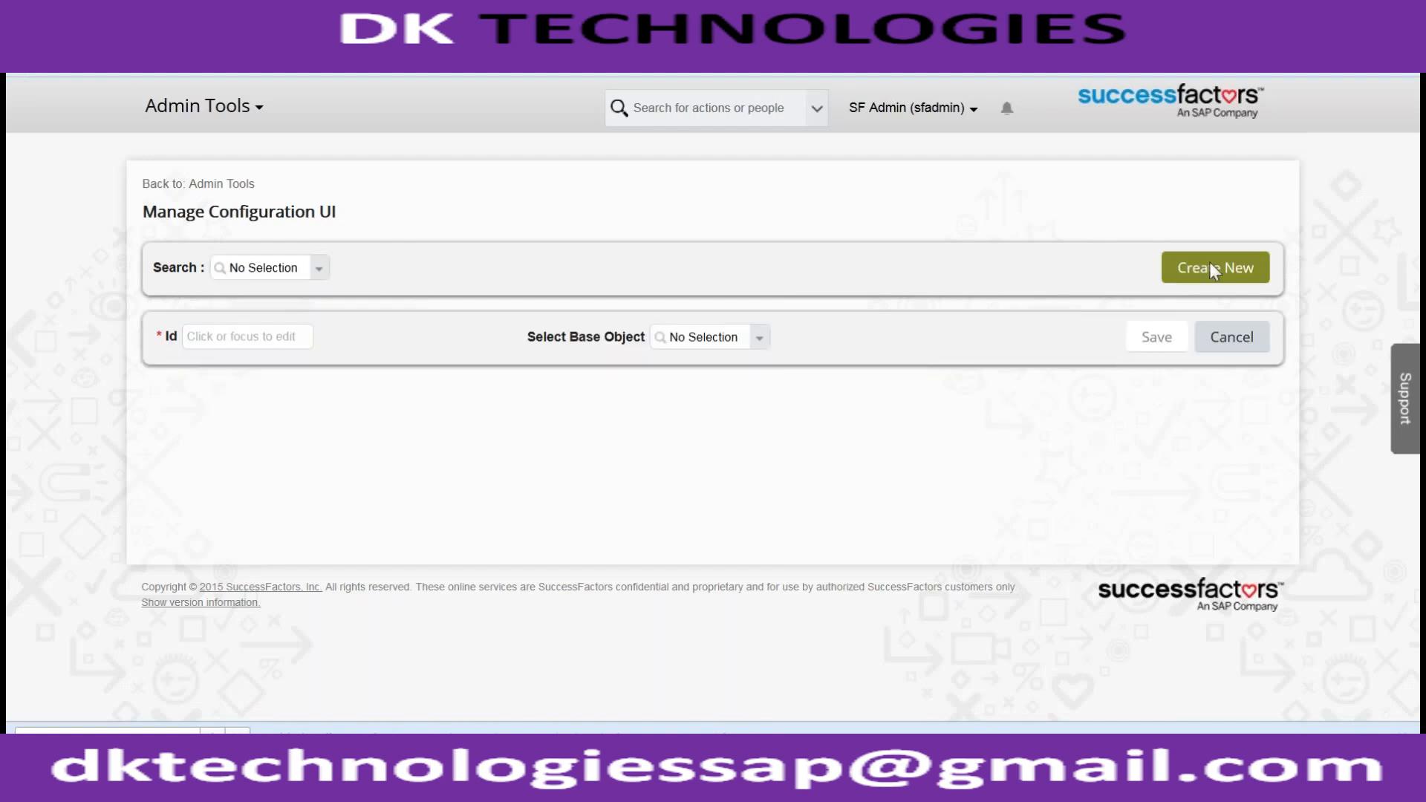
{"action": "left_click", "coordinate": [251, 334]}
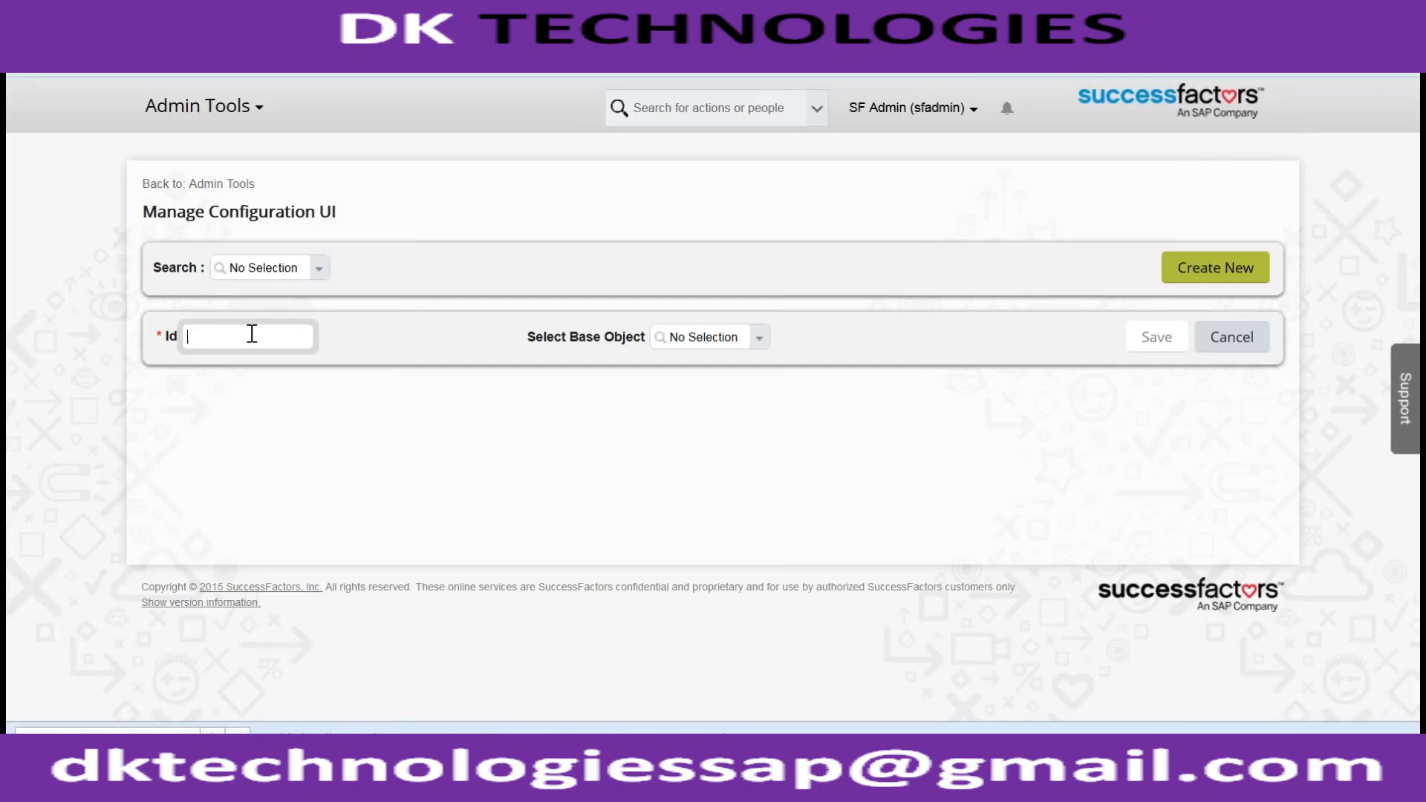
{"action": "type", "text": "EMMP"}
{"action": "key", "text": "ctrl+a"}
{"action": "type", "text": "ACE_EMP_TRAINING"}
- Choose cust_EMP_TRAINING as base object, then switch it to cUST_EMP_TRAINING
{"action": "left_click", "coordinate": [759, 341]}
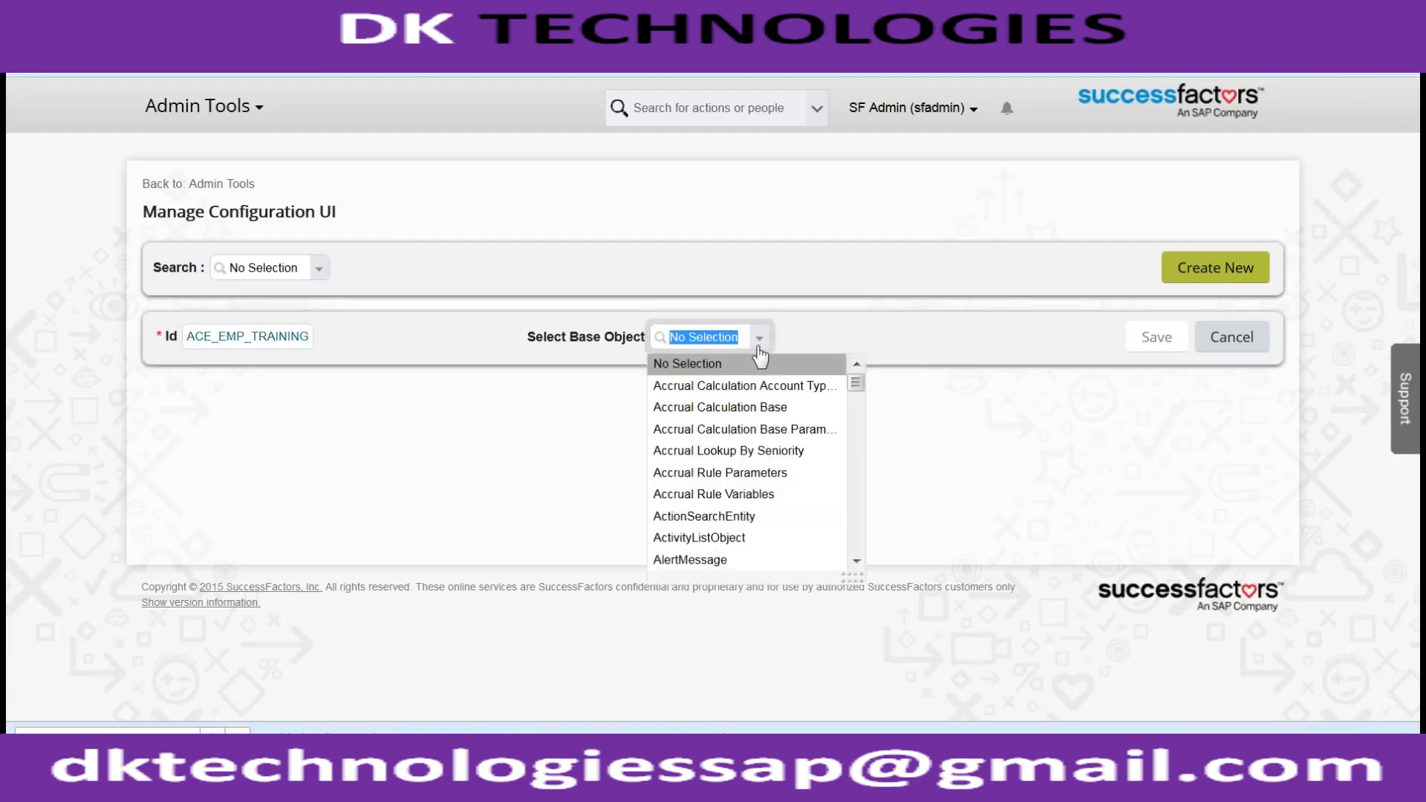
{"action": "type", "text": "EMP_"}
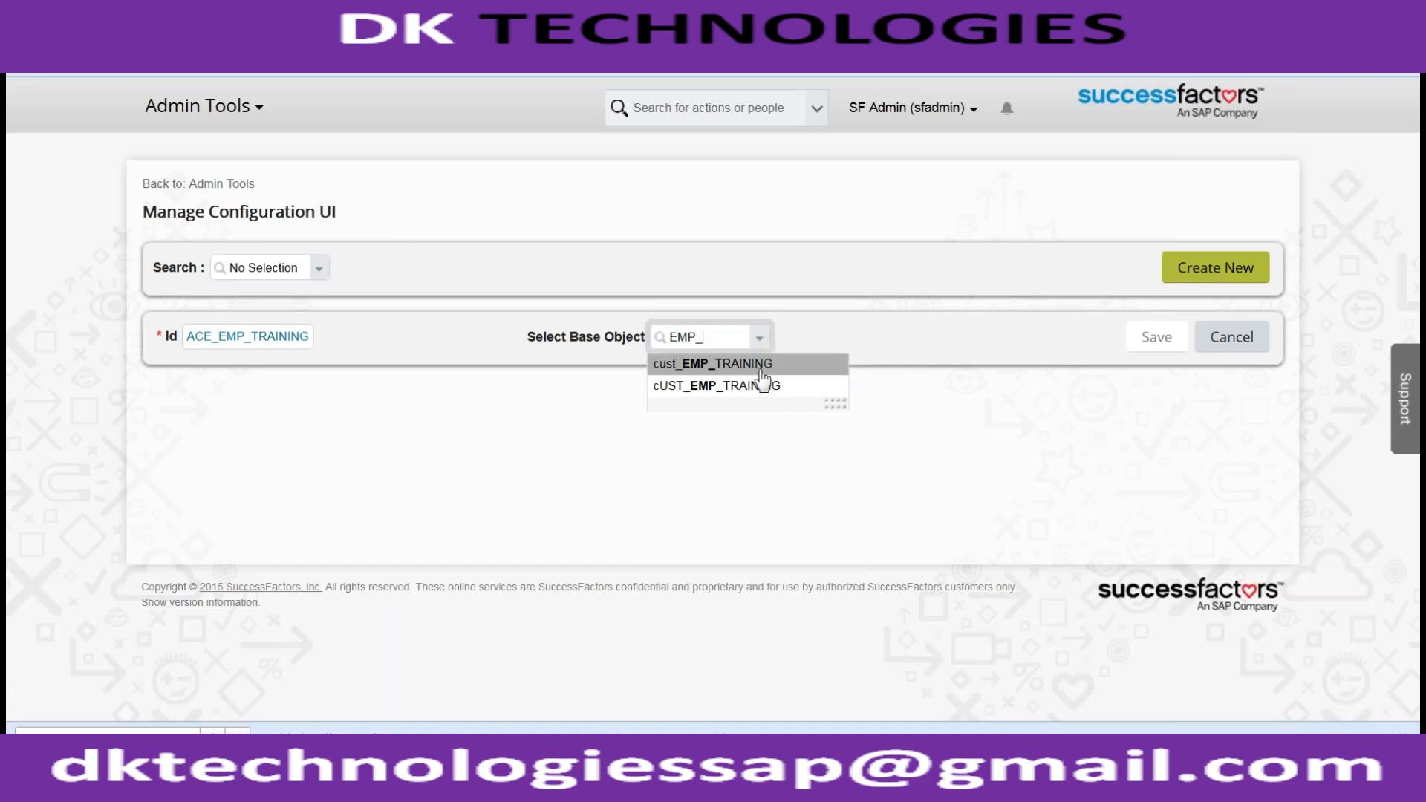
{"action": "left_click", "coordinate": [737, 366]}
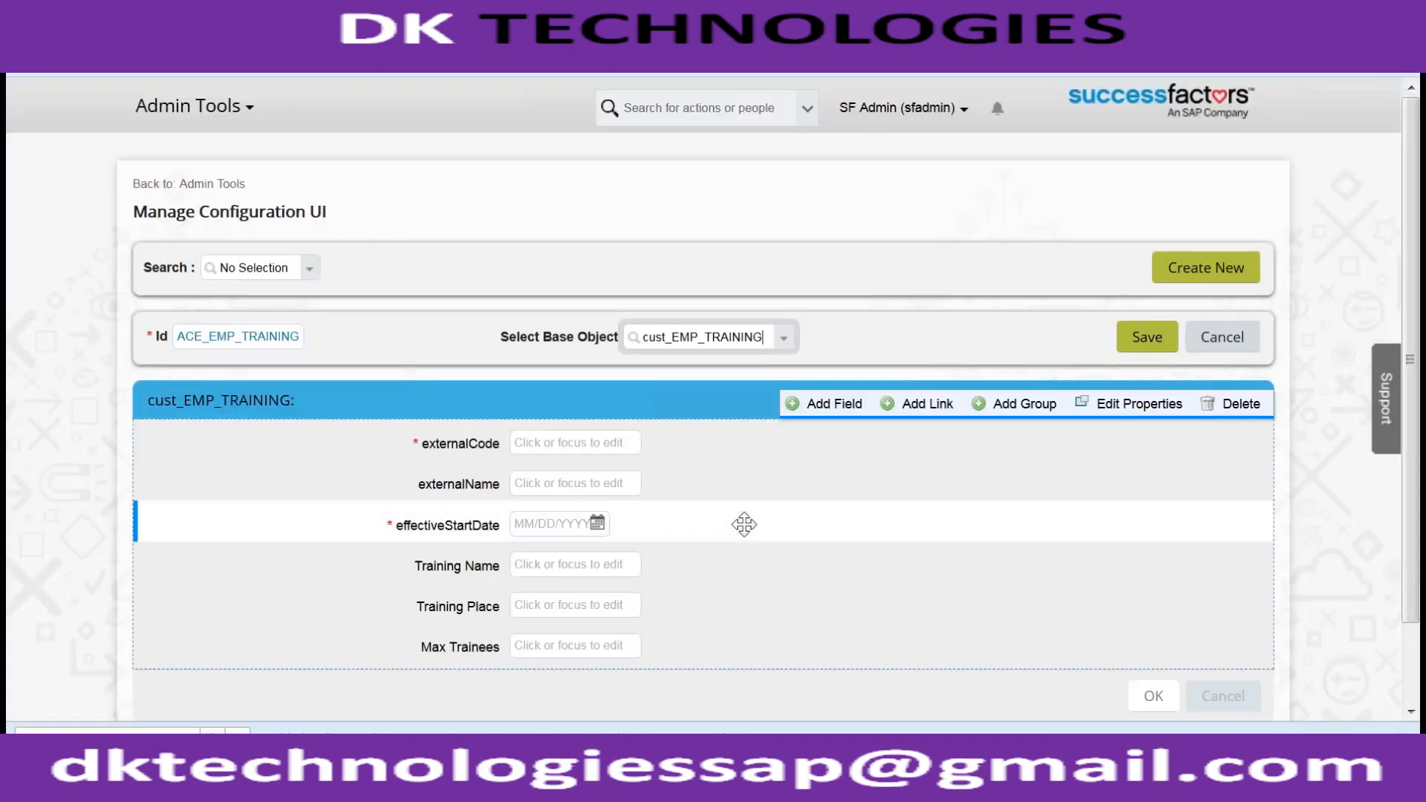
{"action": "left_click", "coordinate": [783, 339]}
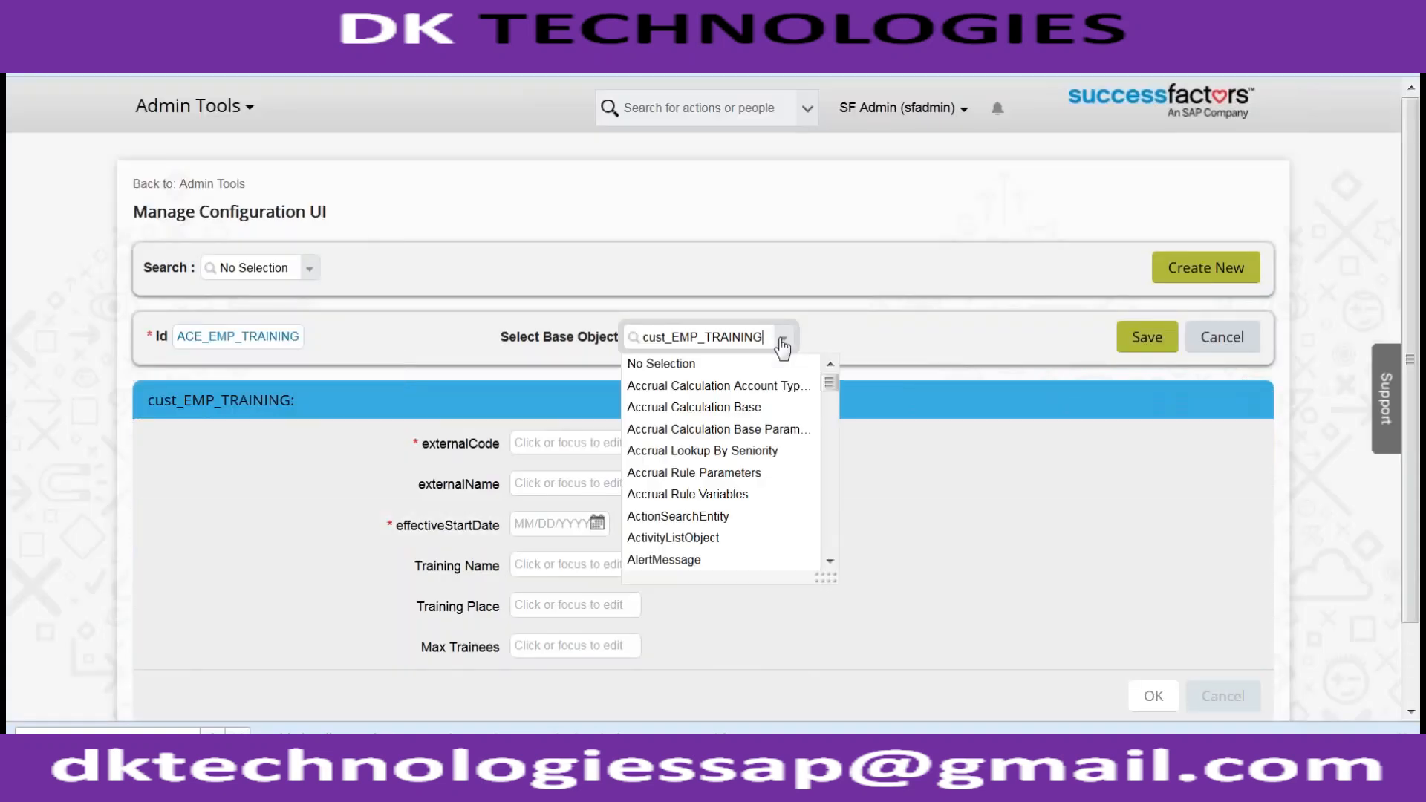
{"action": "type", "text": "_TR"}
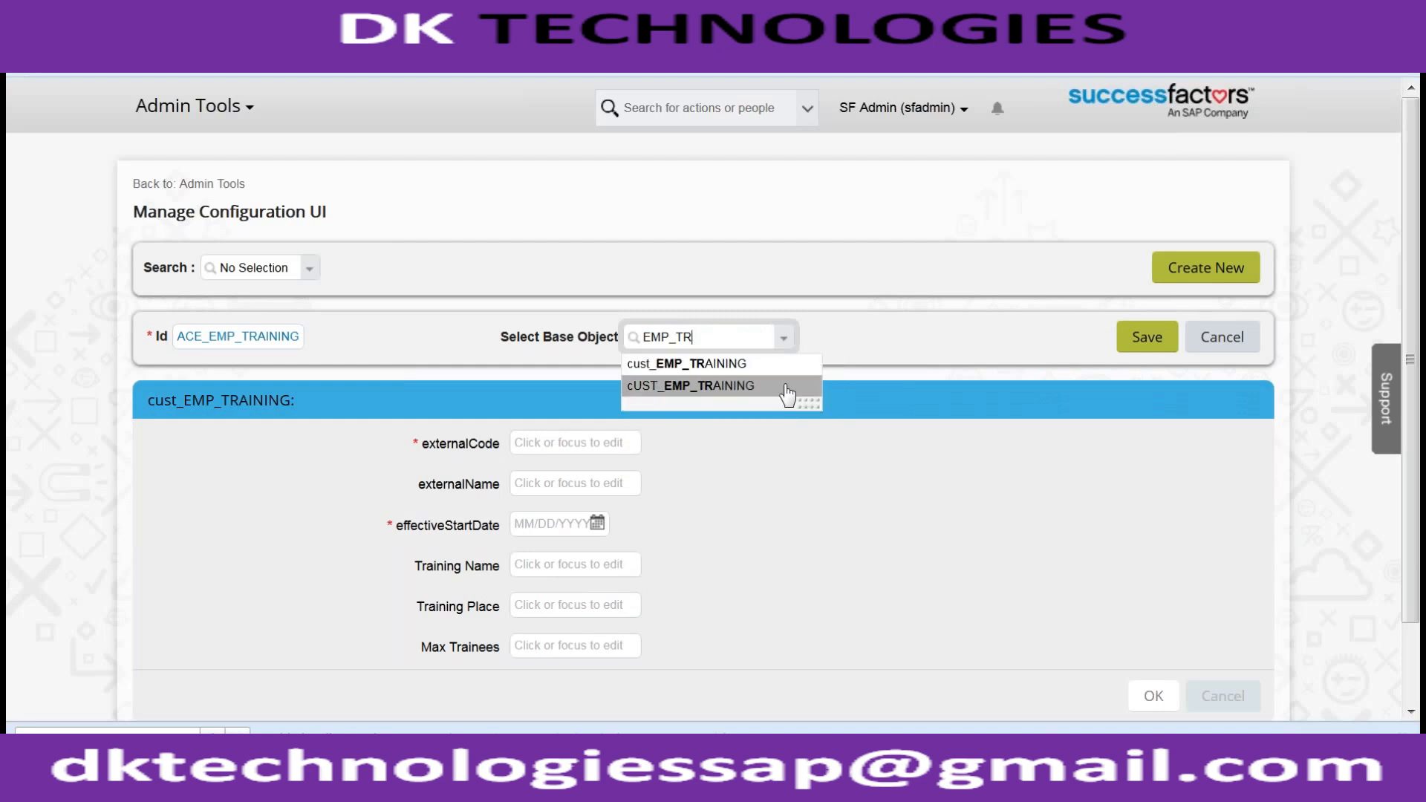
{"action": "left_click", "coordinate": [785, 386]}
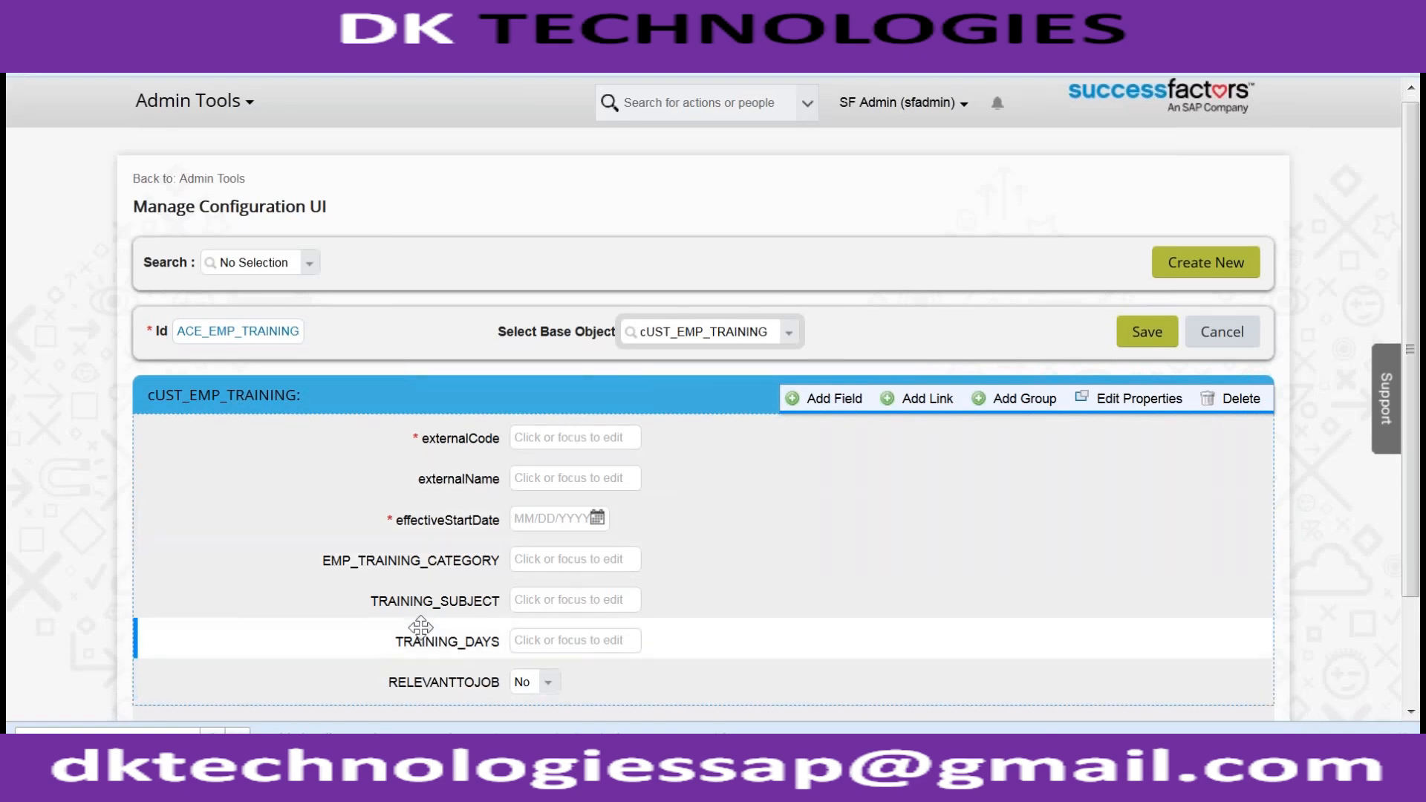
{"action": "scroll", "coordinate": [420, 627], "scroll_direction": "down", "scroll_amount": 2}
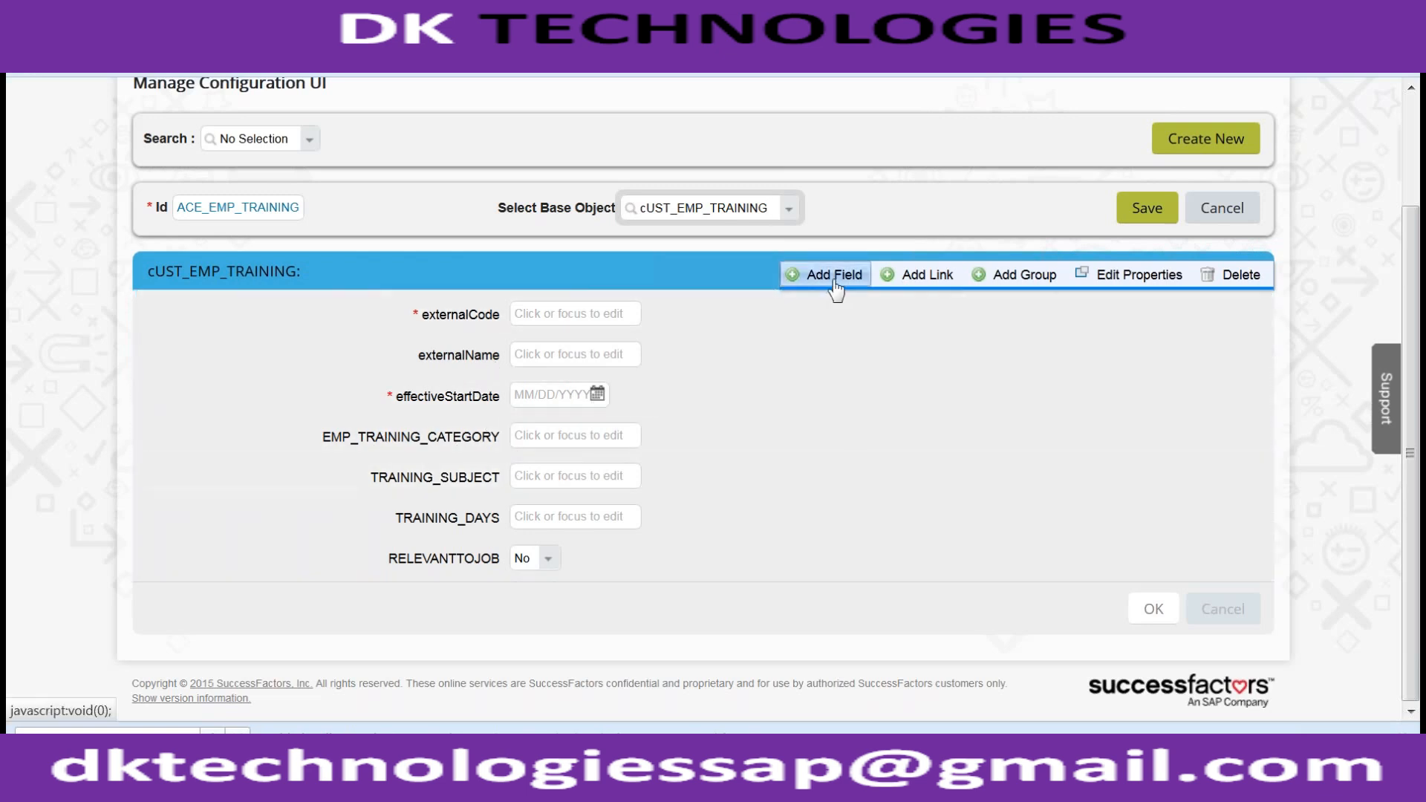
- Add a new group with an input field and try rearranging the nearby training fields
{"action": "left_click", "coordinate": [977, 276]}
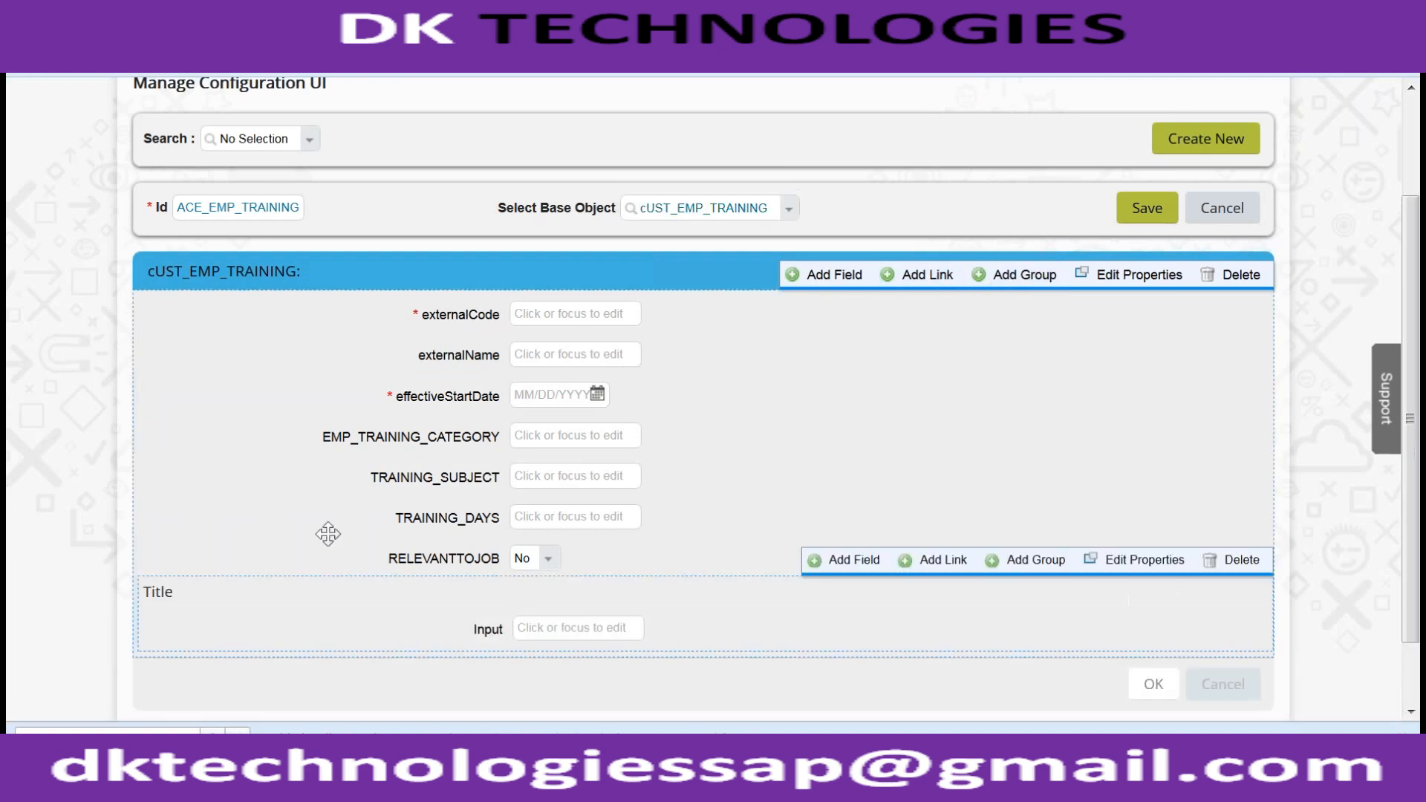
{"action": "left_click_drag", "start_coordinate": [466, 484], "coordinate": [526, 664]}
{"action": "left_click_drag", "start_coordinate": [430, 435], "coordinate": [514, 570]}
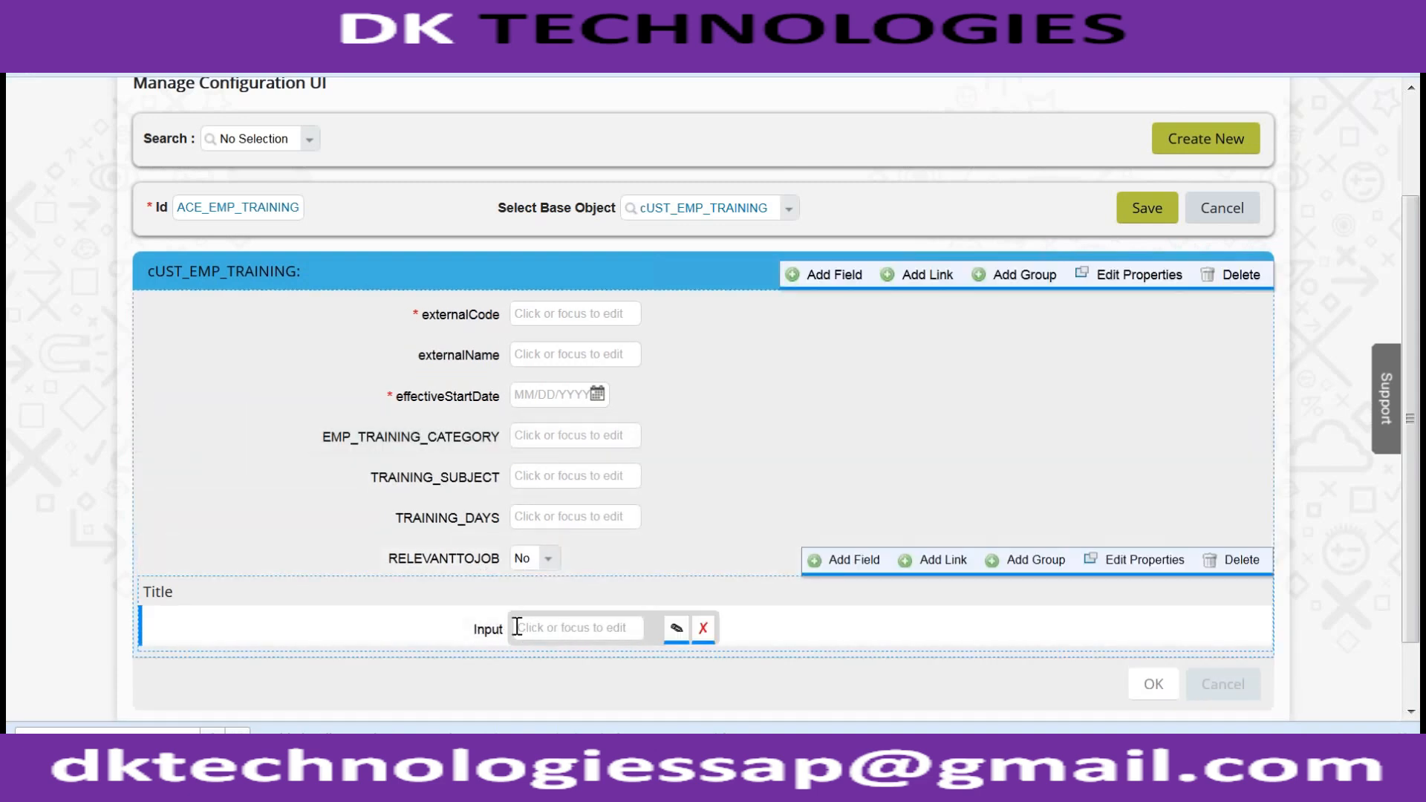
- Rename the new input field from field-7 to TRAININGHISTORY
{"action": "left_click", "coordinate": [675, 629]}
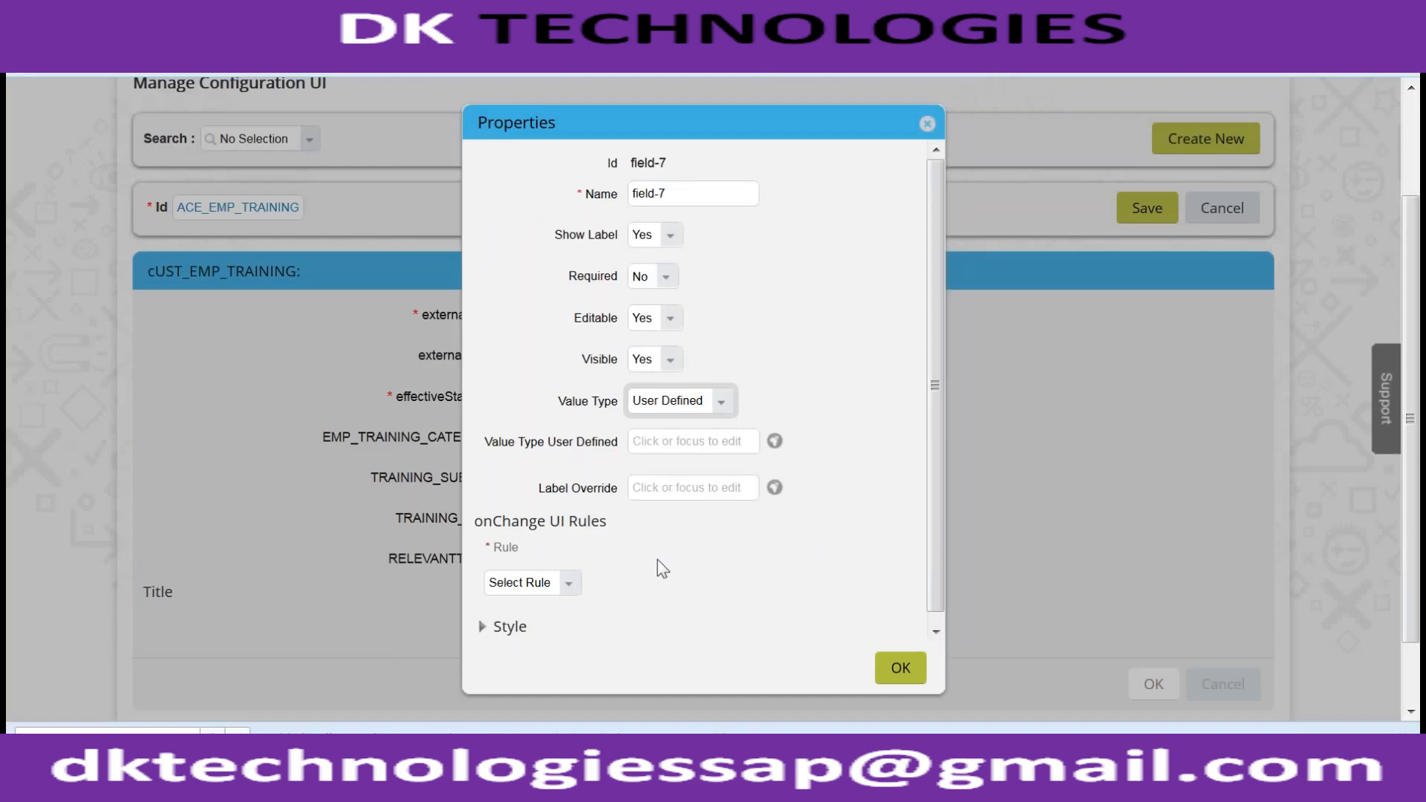
{"action": "left_click_drag", "start_coordinate": [724, 194], "coordinate": [577, 181]}
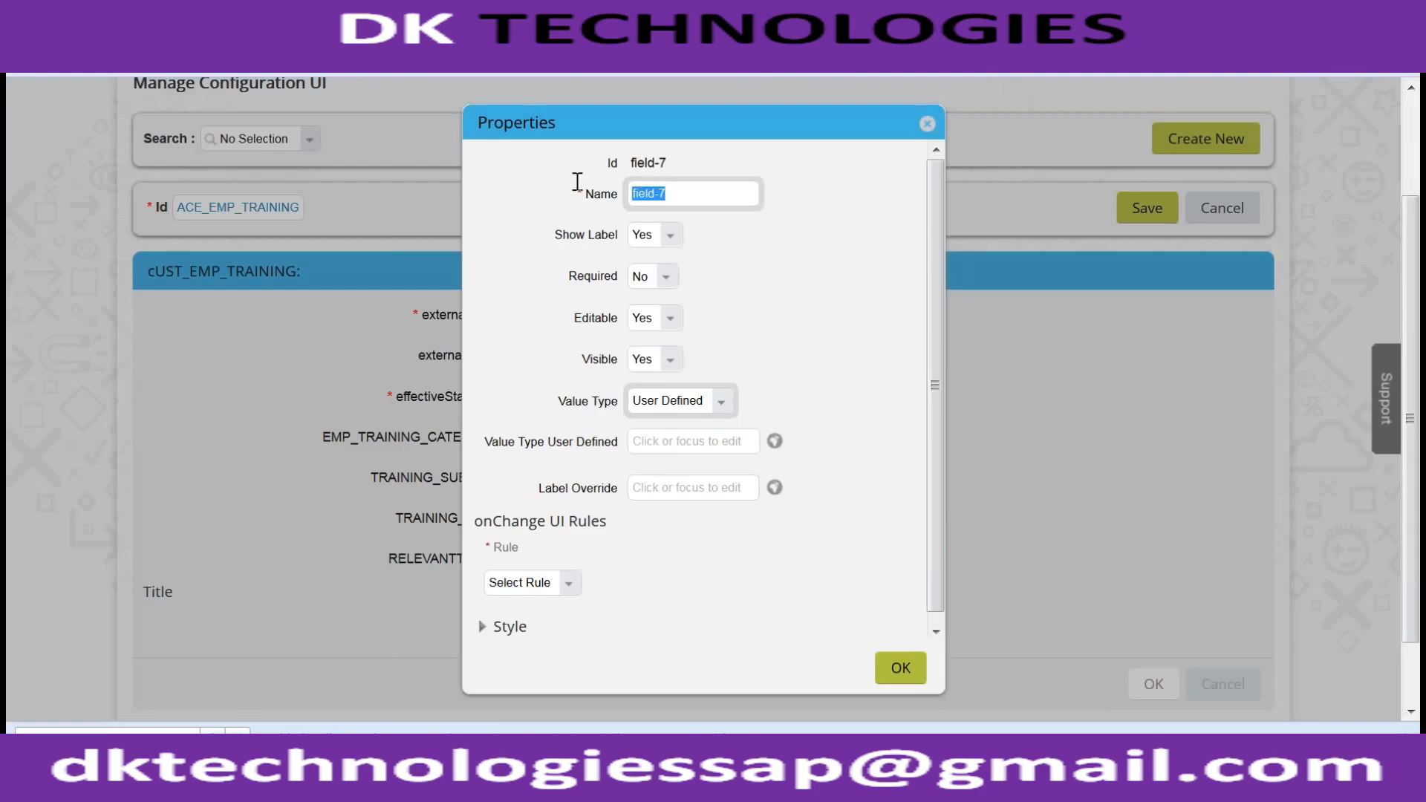
{"action": "type", "text": "EMployee"}
{"action": "key", "text": "BackSpace"}
{"action": "key", "text": "BackSpace"}
{"action": "key", "text": "BackSpace"}
{"action": "key", "text": "BackSpace"}
{"action": "key", "text": "BackSpace"}
{"action": "key", "text": "BackSpace"}
{"action": "key", "text": "BackSpace"}
{"action": "type", "text": "mployee"}
{"action": "key", "text": "ctrl+a"}
{"action": "type", "text": "TRAININGHISTORY"}
{"action": "left_click_drag", "start_coordinate": [780, 290], "coordinate": [630, 291]}
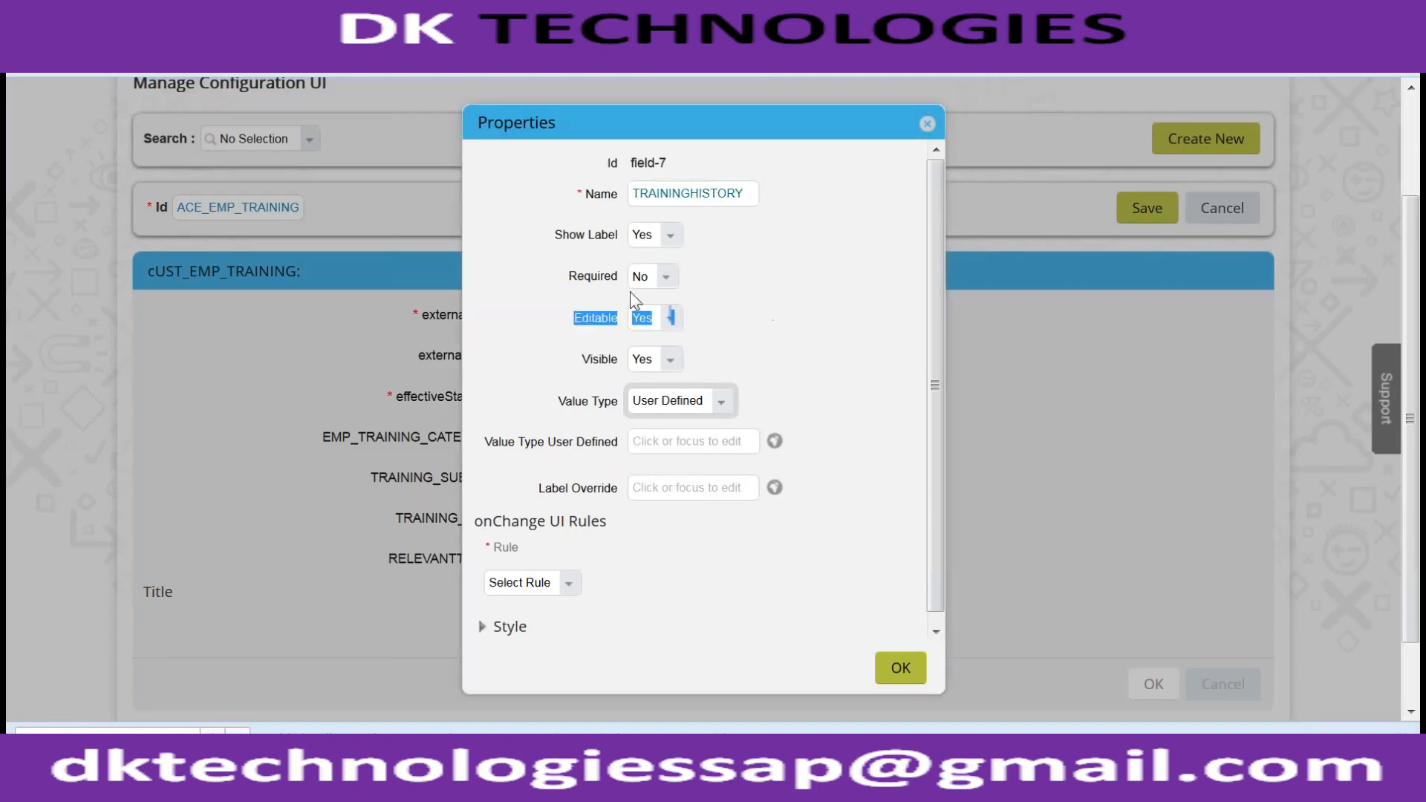
{"action": "left_click", "coordinate": [756, 410]}
- Keep value type User Defined, set no onChange rule, and apply the field properties
{"action": "left_click", "coordinate": [724, 410]}
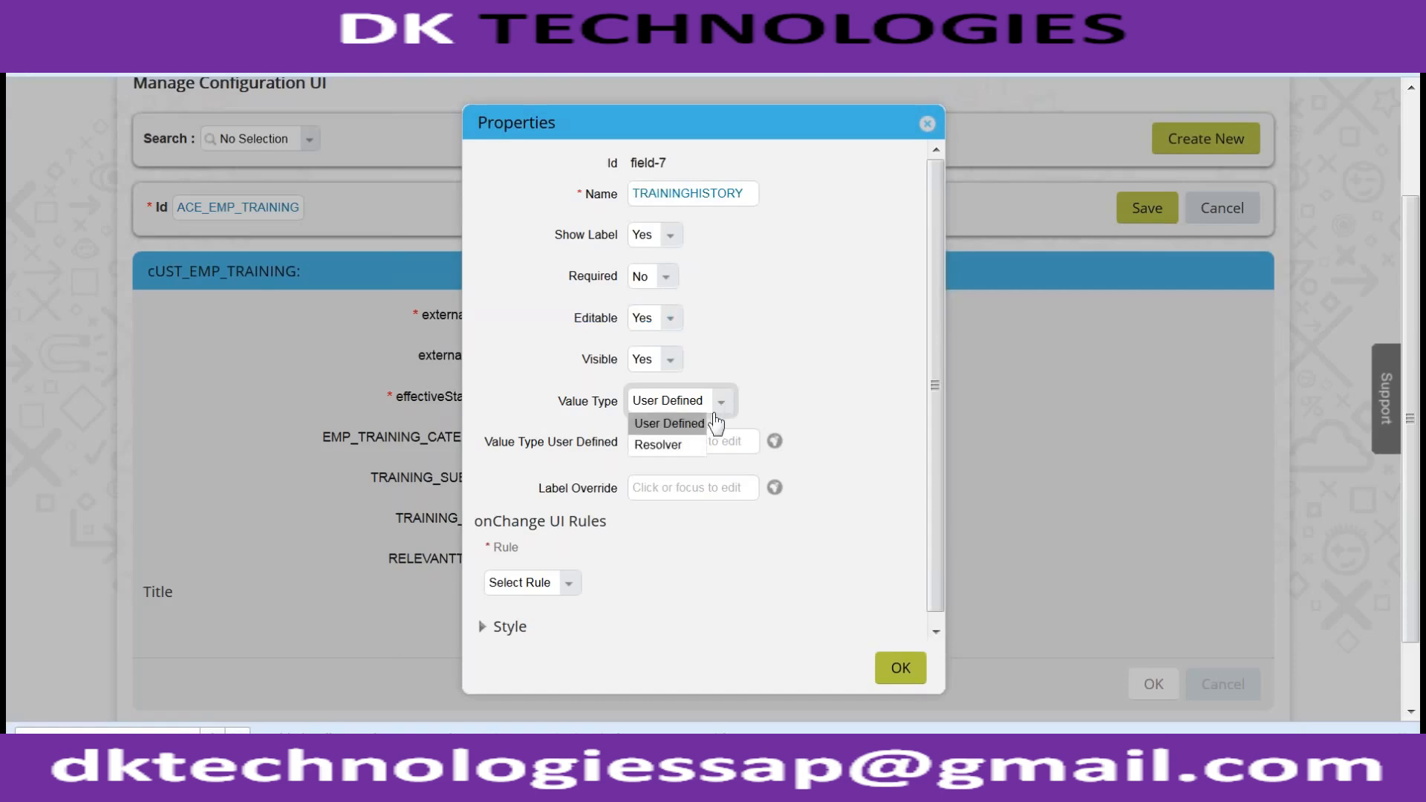
{"action": "left_click", "coordinate": [668, 420]}
{"action": "left_click", "coordinate": [569, 583]}
{"action": "left_click", "coordinate": [568, 584]}
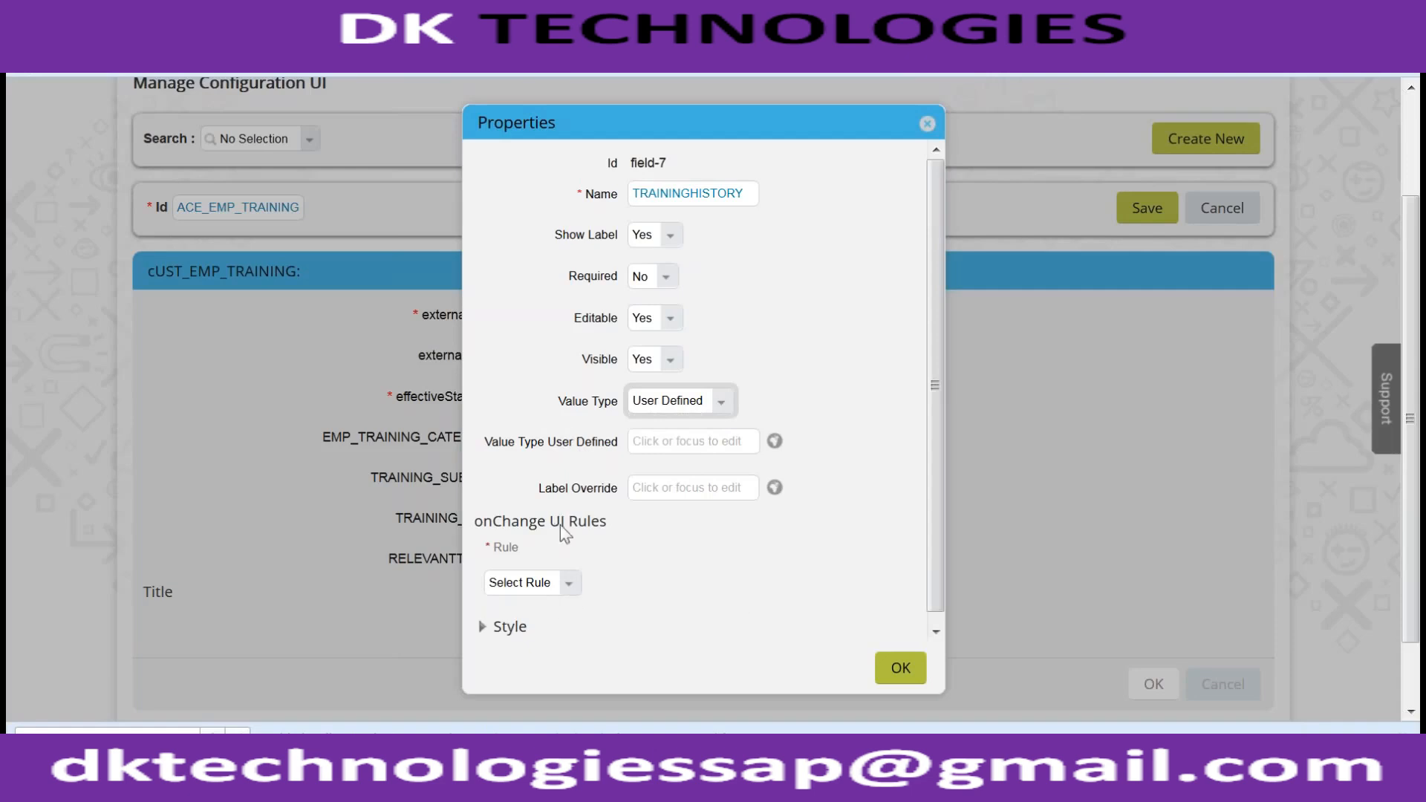
{"action": "left_click", "coordinate": [482, 628]}
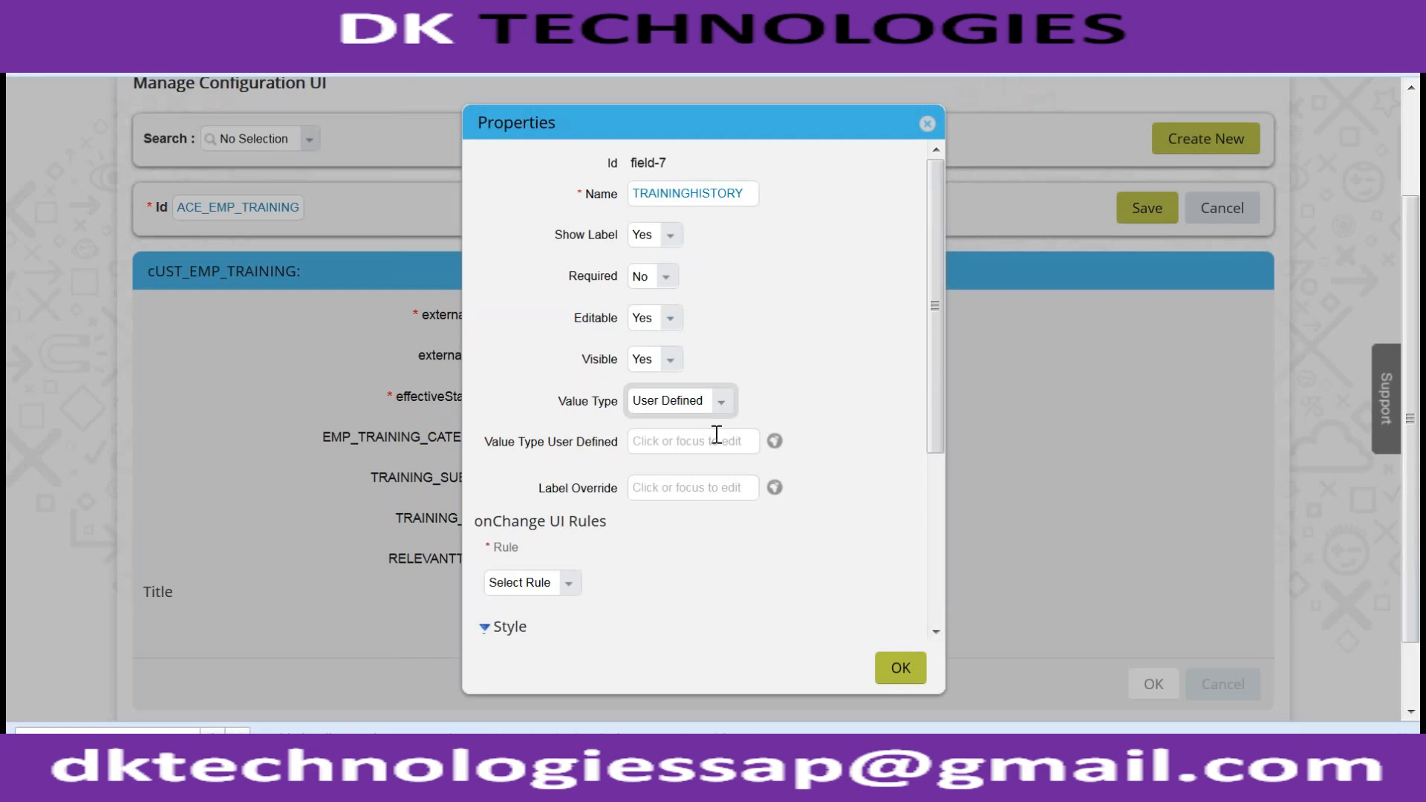
{"action": "left_click", "coordinate": [910, 654]}
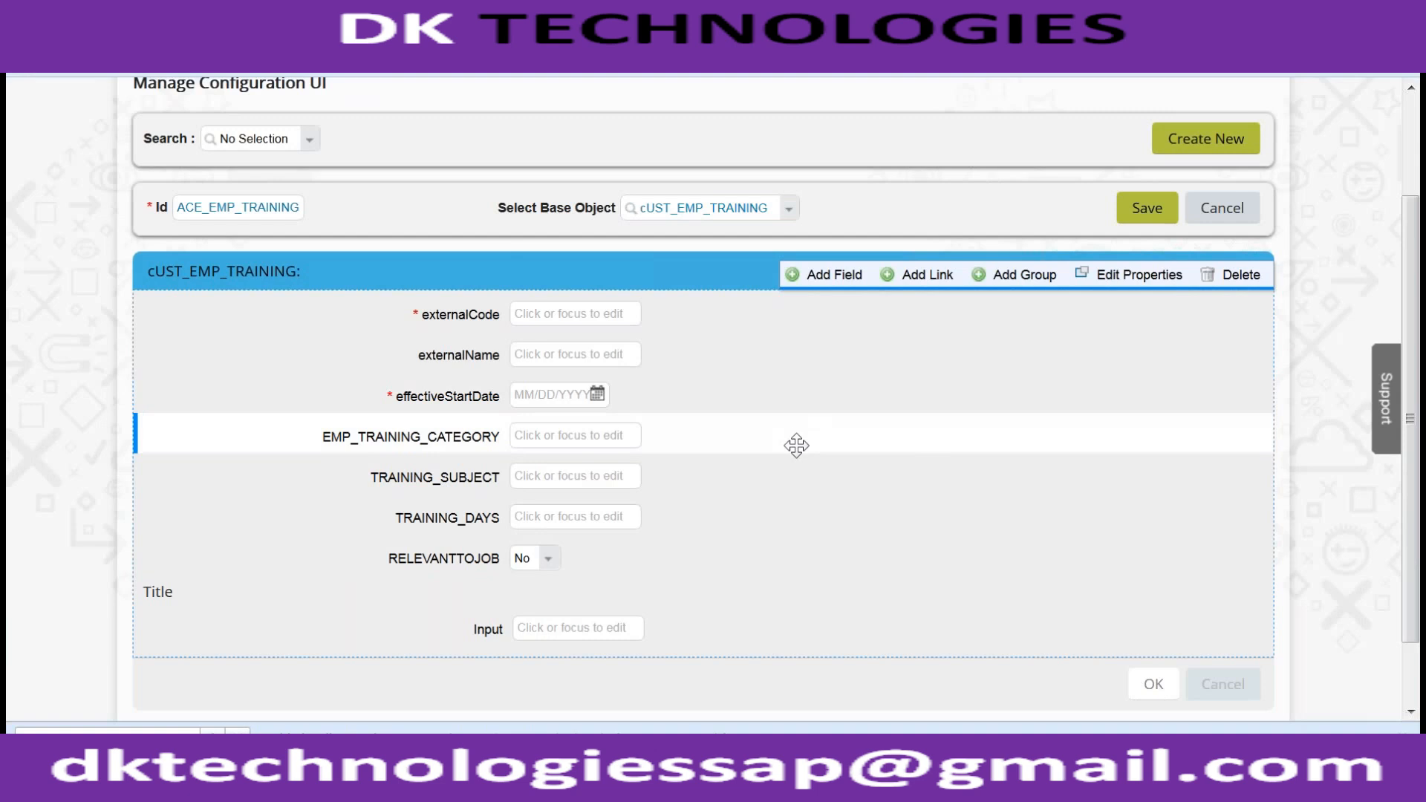
- Check the ACE_EMP_TRAINING configuration Id, then return to the Admin Tools page
{"action": "scroll", "coordinate": [799, 447], "scroll_direction": "down", "scroll_amount": 2}
{"action": "scroll", "coordinate": [796, 444], "scroll_direction": "up", "scroll_amount": 5}
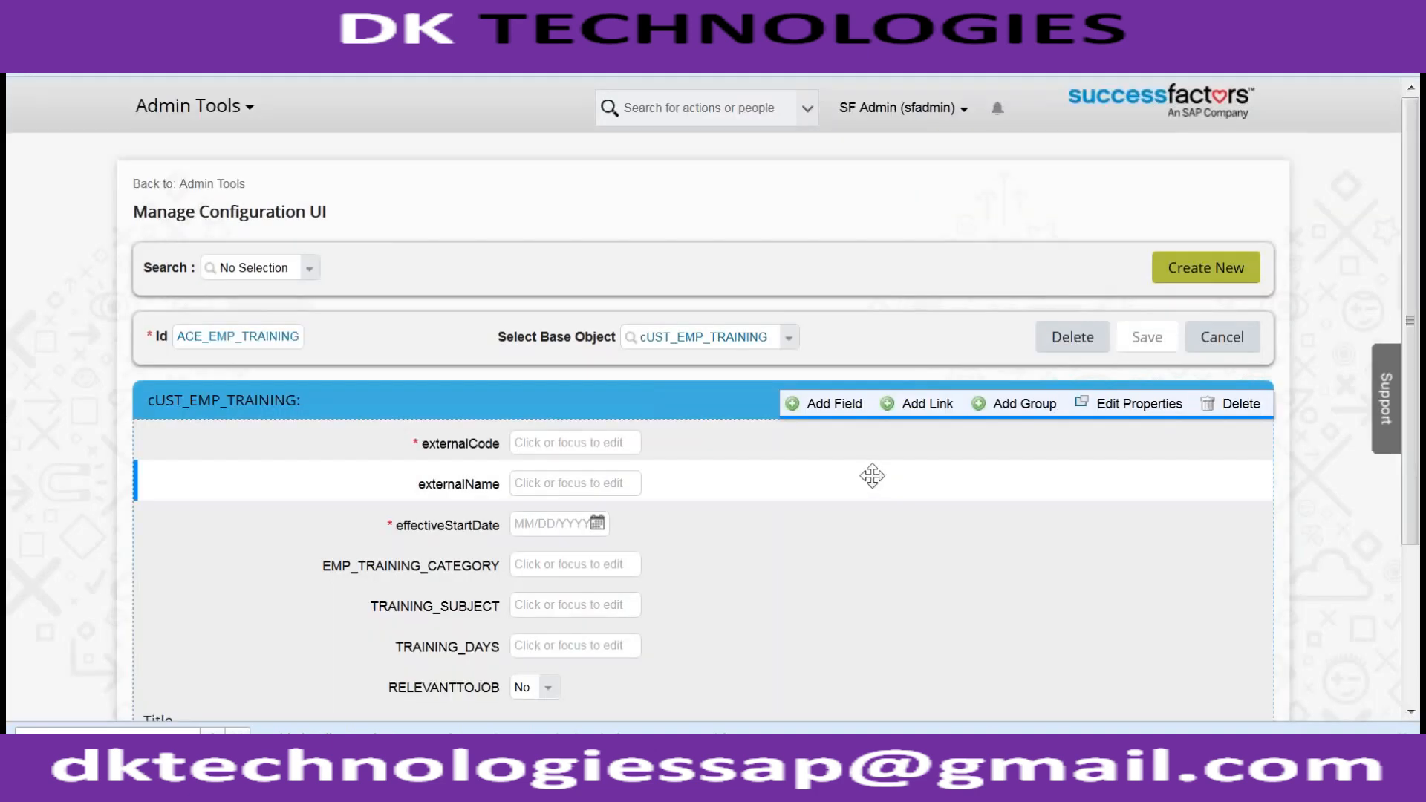
{"action": "double_click", "coordinate": [217, 338]}
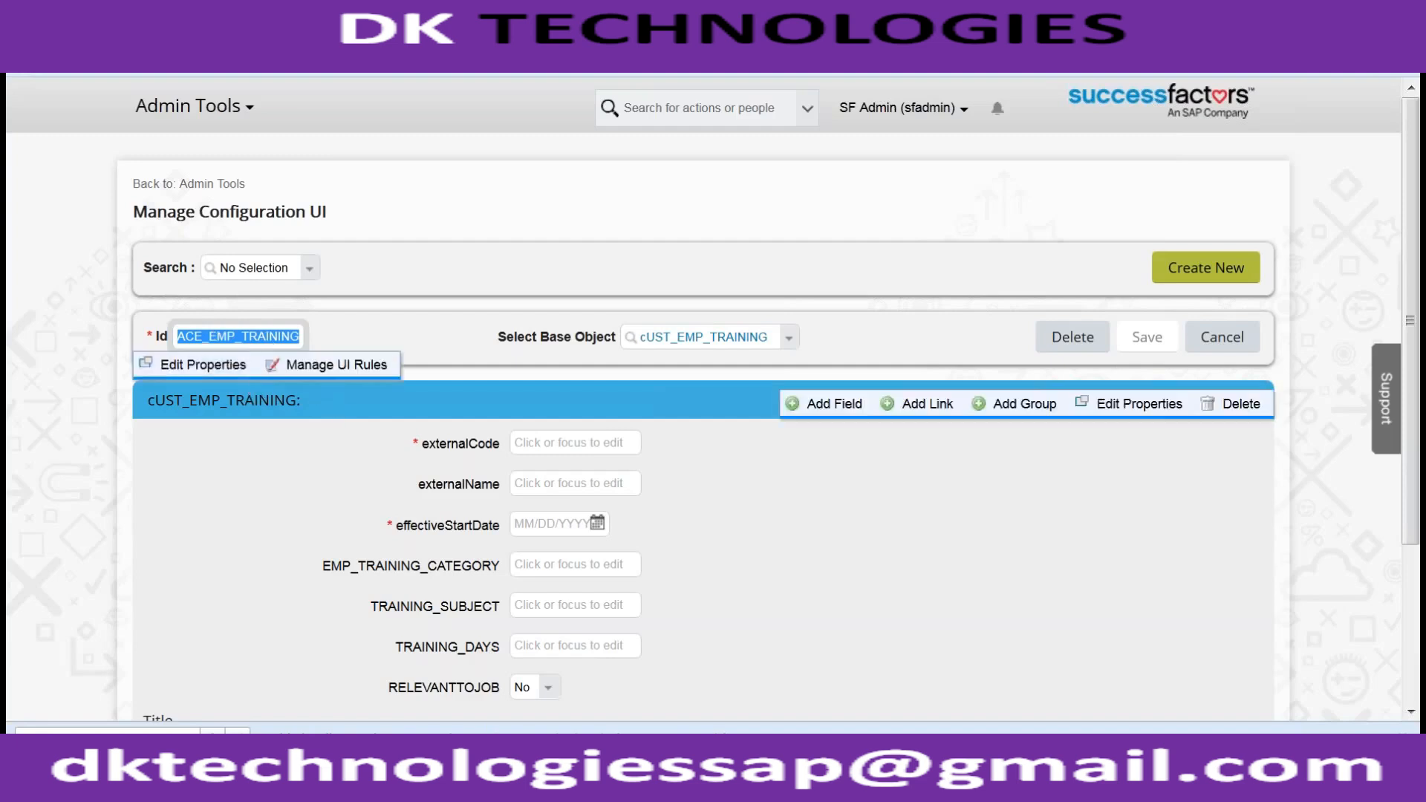
{"action": "left_click", "coordinate": [221, 188]}
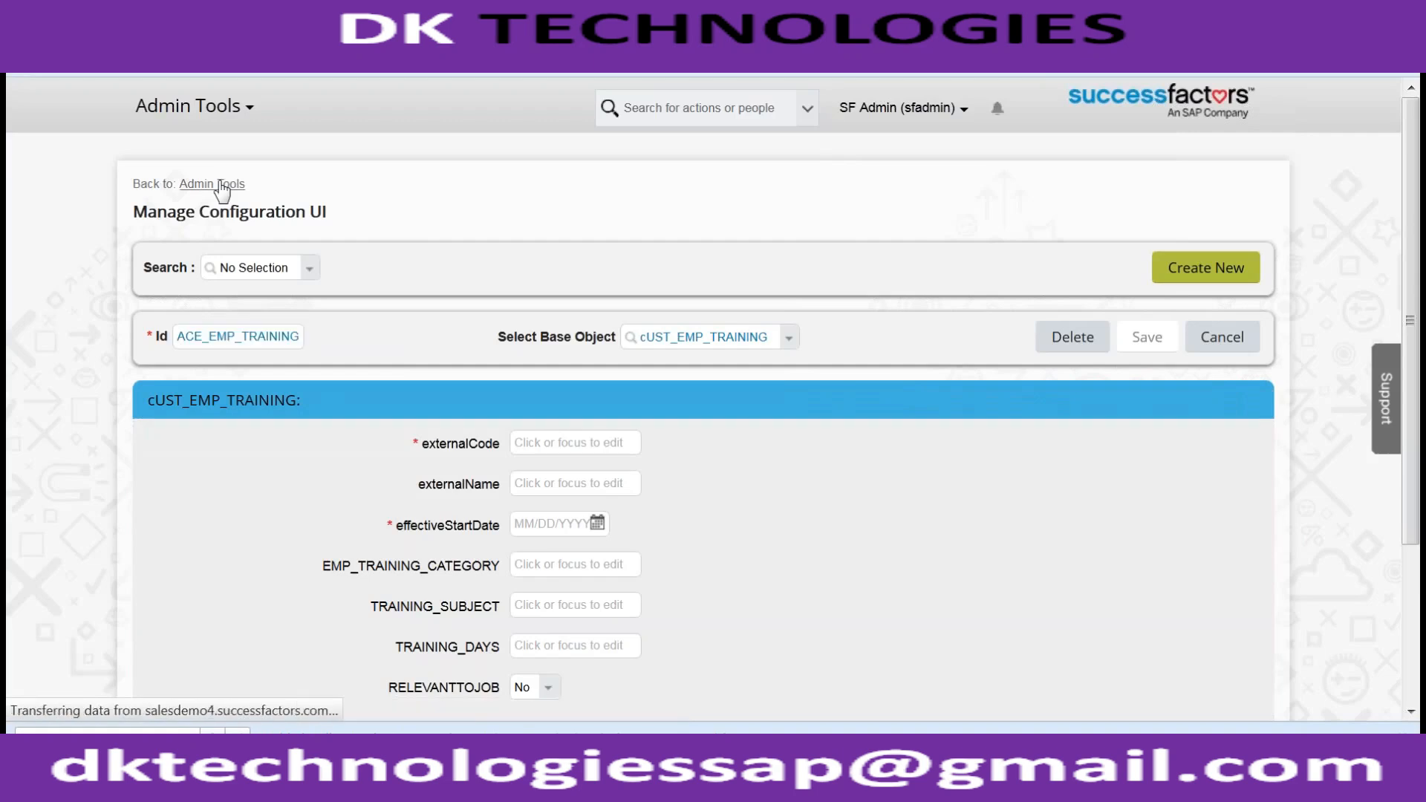
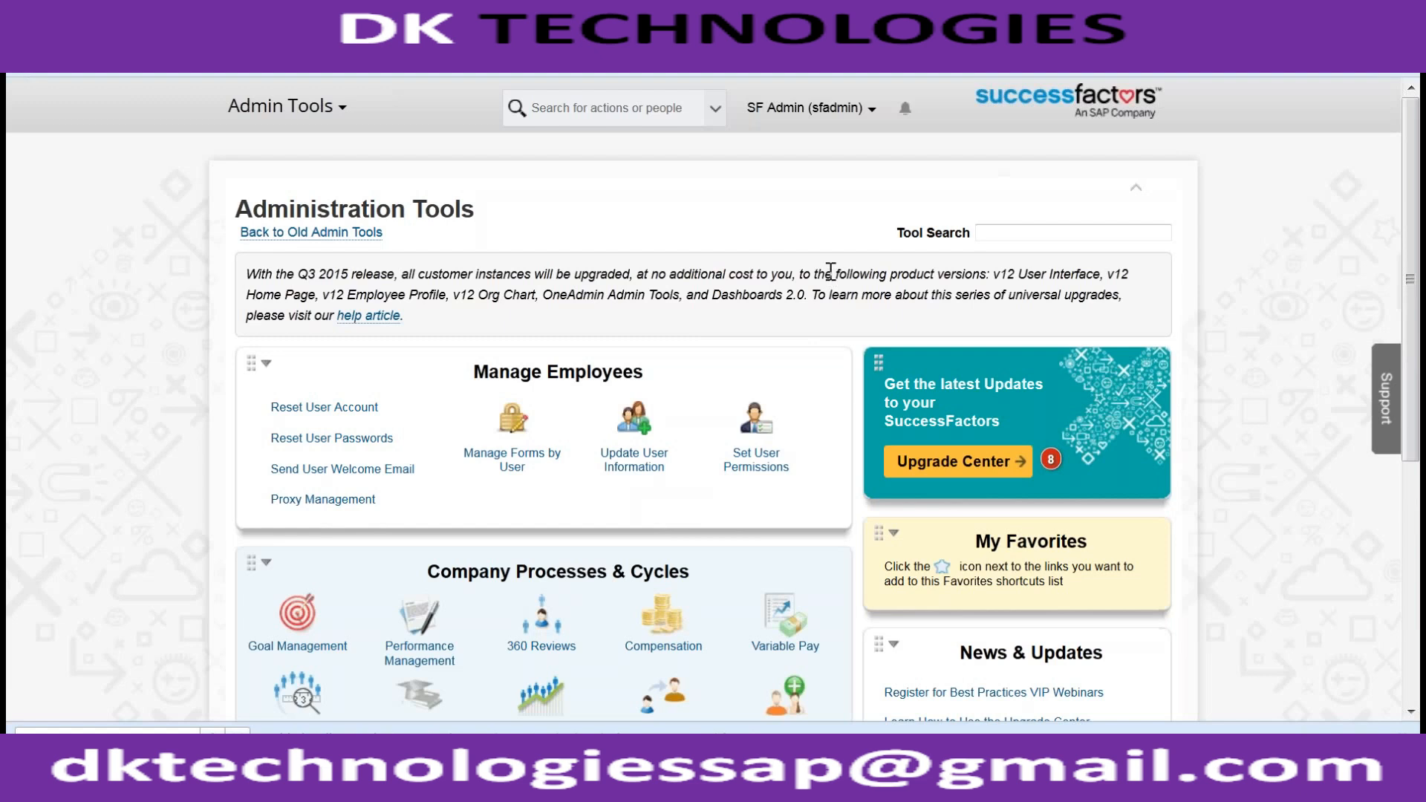
- Scroll the Administration Tools page down to the Company Processes & Cycles section
{"action": "scroll", "coordinate": [660, 364], "scroll_direction": "down", "scroll_amount": 4}
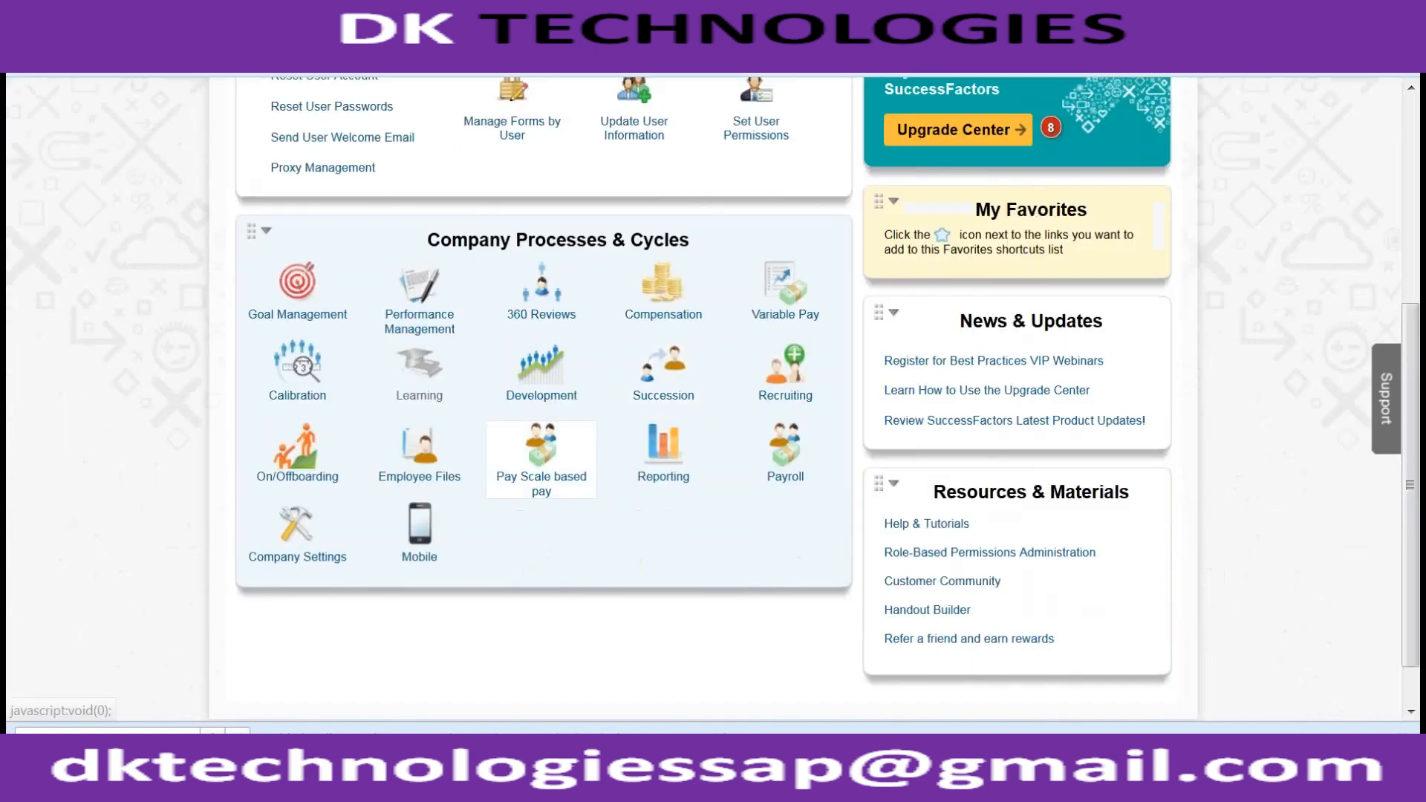
- Open Configure Employee Files under Employee Files and start adding a new view
{"action": "left_click", "coordinate": [427, 460]}
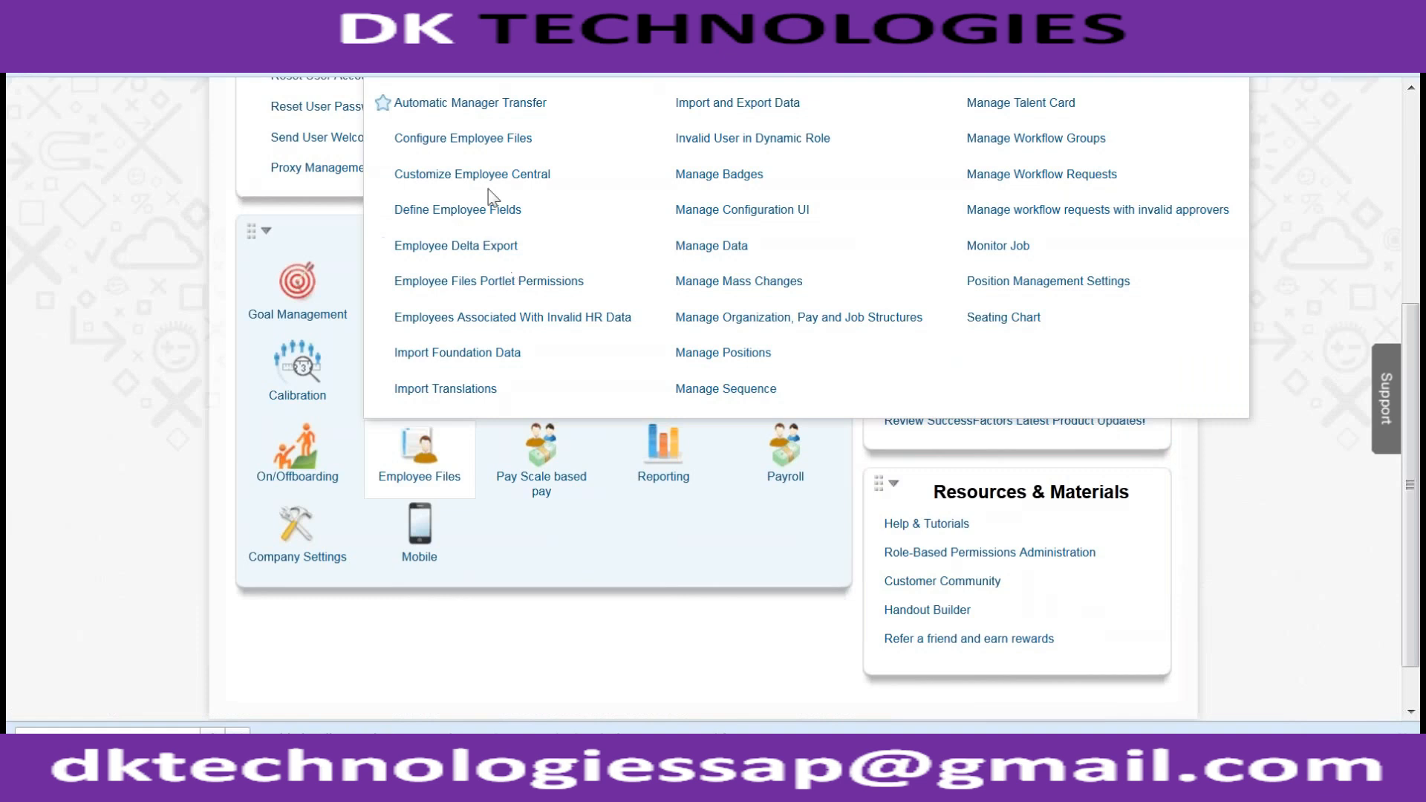
{"action": "left_click", "coordinate": [493, 138]}
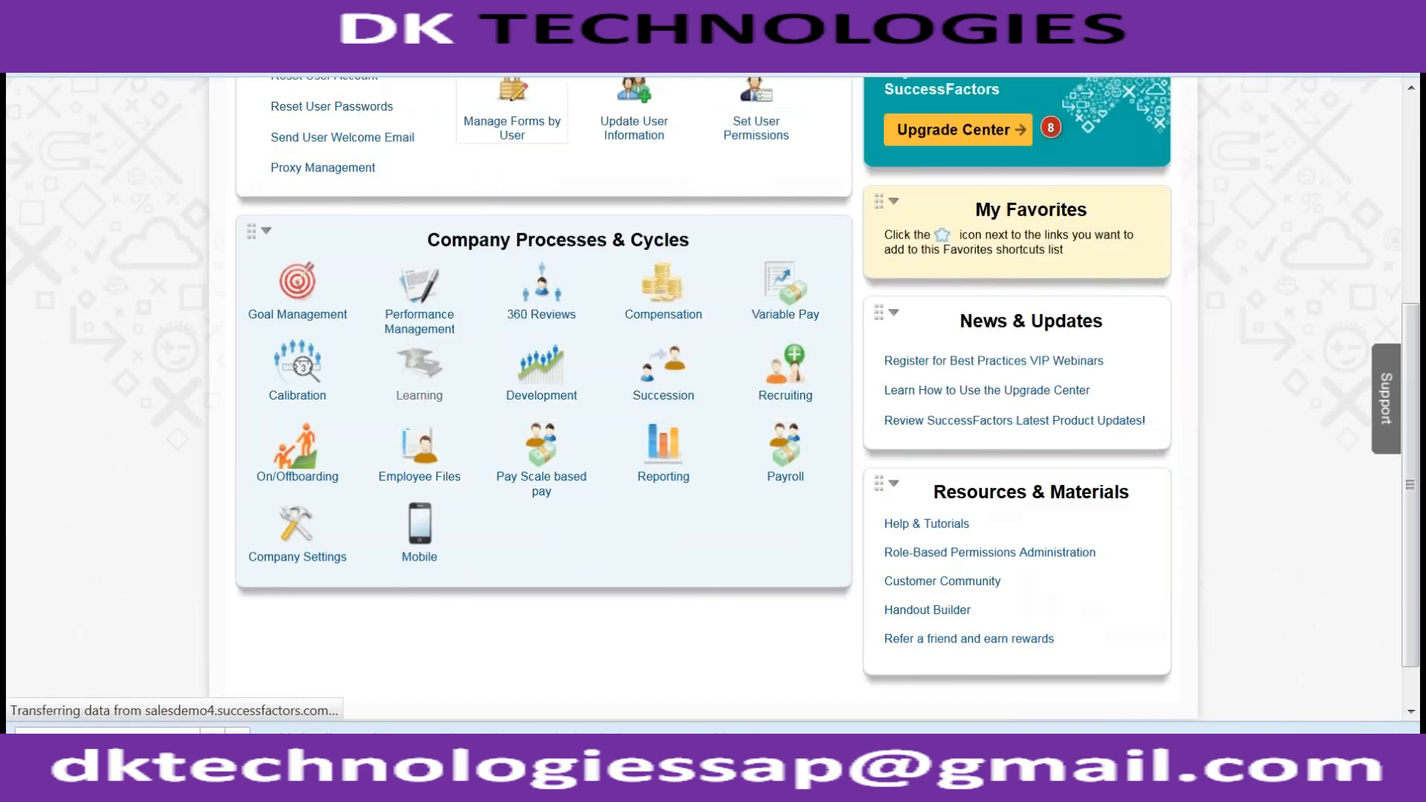
{"action": "scroll", "coordinate": [168, 394], "scroll_direction": "down", "scroll_amount": 9}
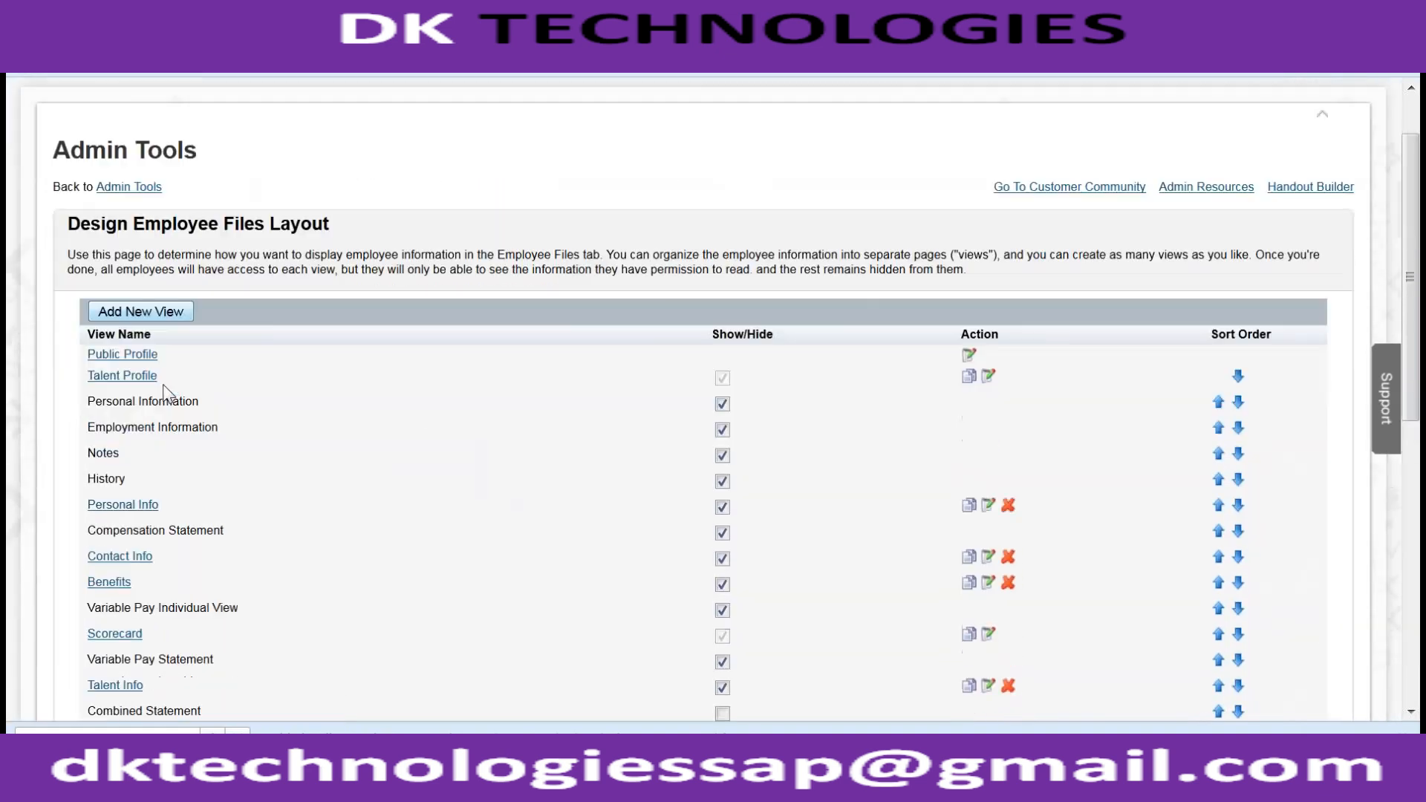
{"action": "scroll", "coordinate": [221, 333], "scroll_direction": "up", "scroll_amount": 10}
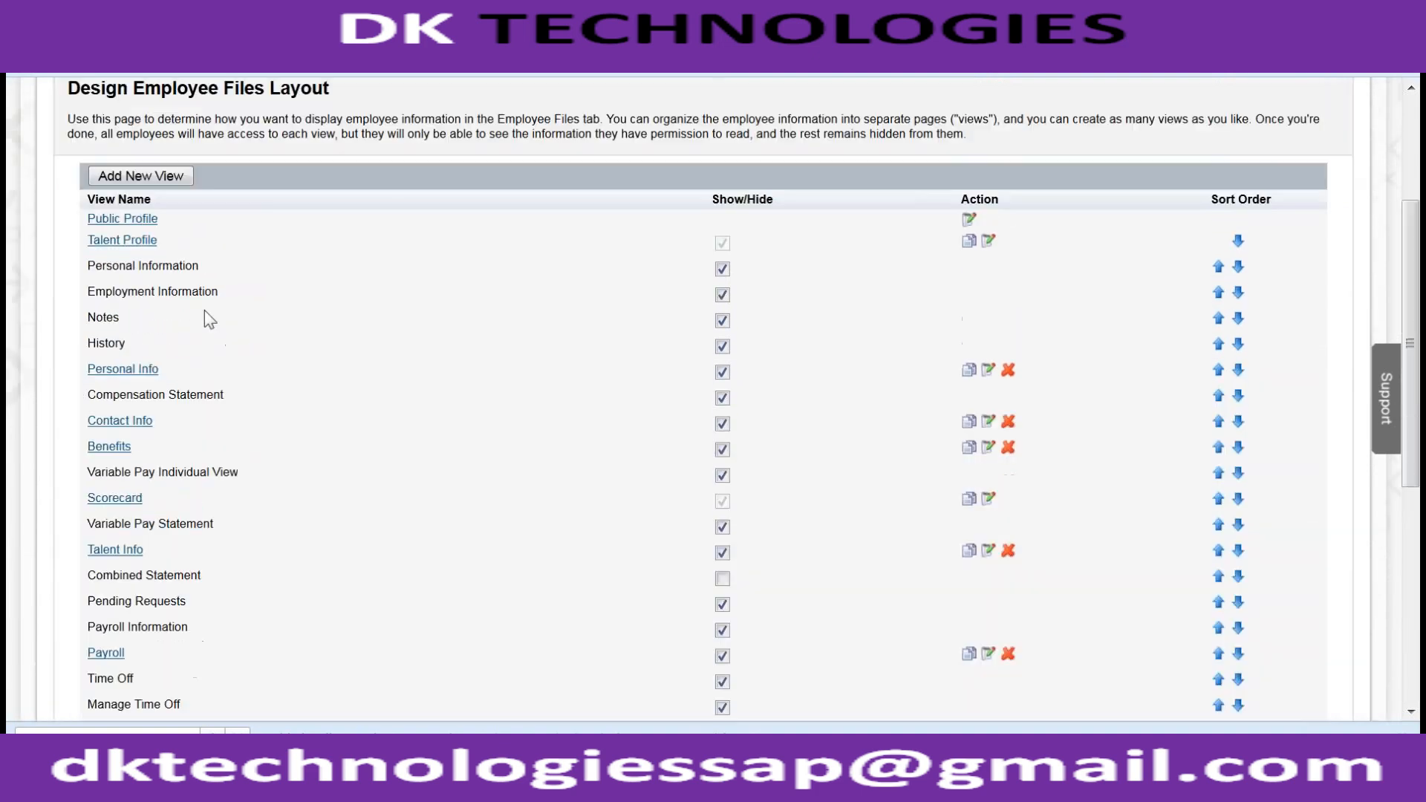
{"action": "left_click", "coordinate": [170, 190]}
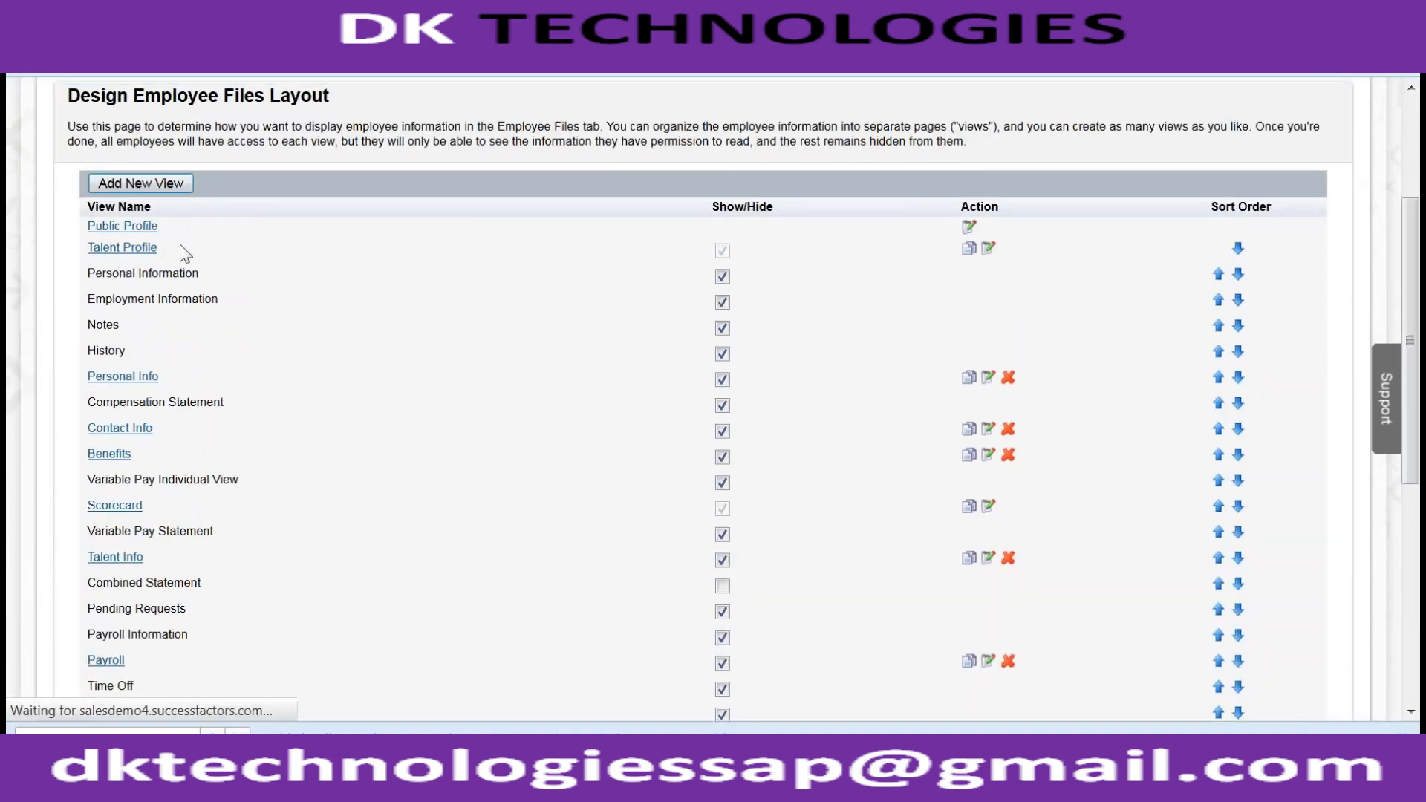
- Name the new view 'Emp Training Details' and bring up the Insert Portlet list
{"action": "left_click", "coordinate": [284, 356]}
{"action": "type", "text": "Emp Training Details"}
{"action": "key", "text": "Tab"}
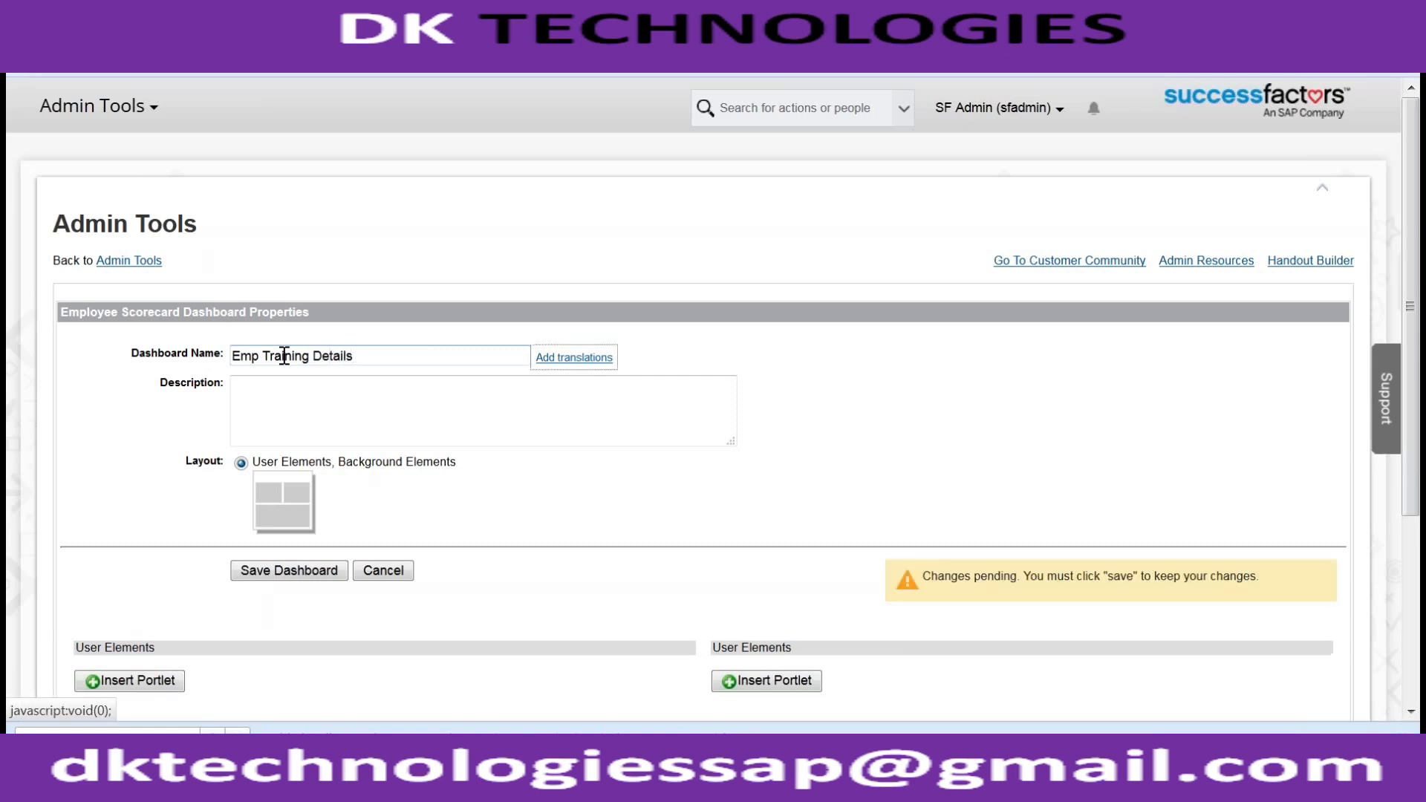
{"action": "scroll", "coordinate": [284, 356], "scroll_direction": "down", "scroll_amount": 4}
{"action": "left_click", "coordinate": [131, 421]}
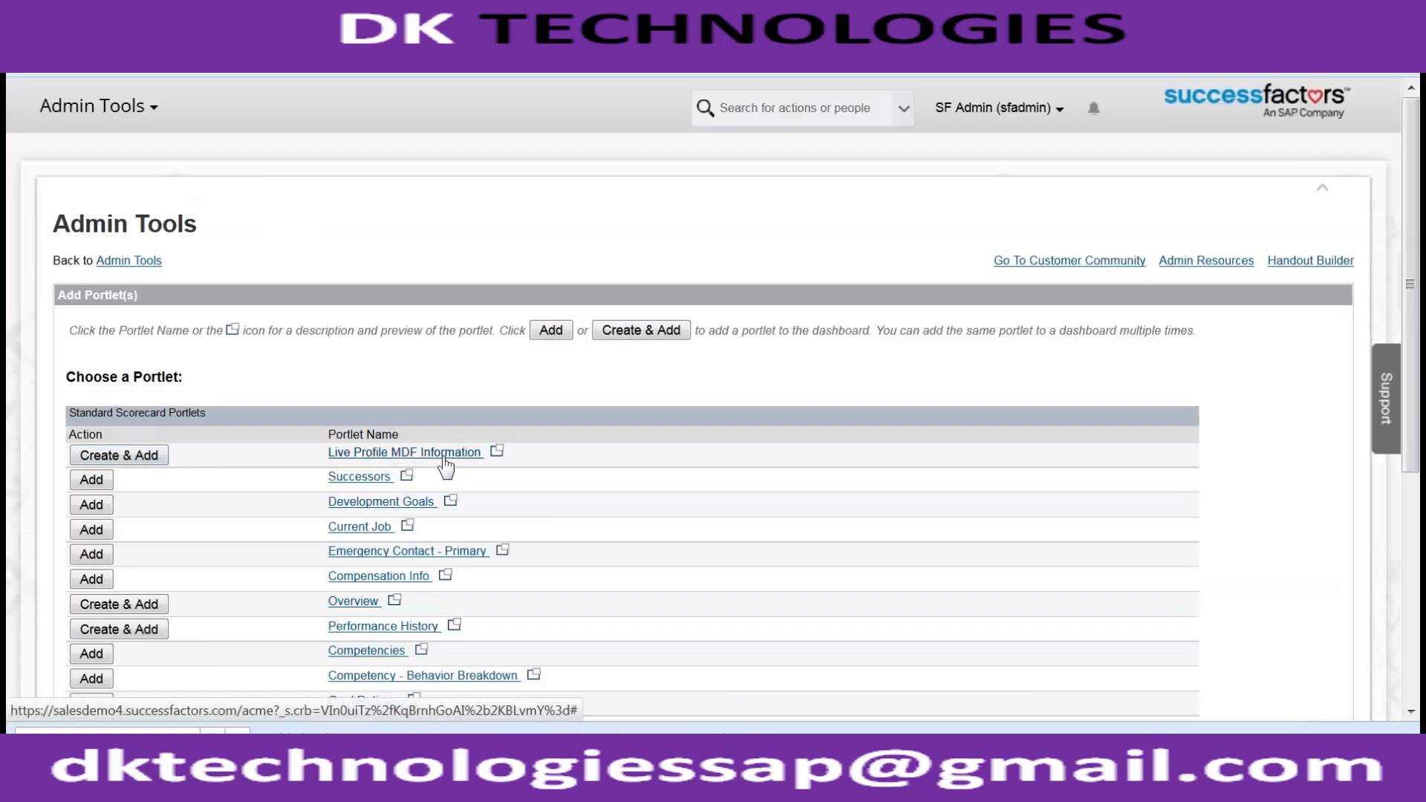
{"action": "scroll", "coordinate": [392, 459], "scroll_direction": "down", "scroll_amount": 5}
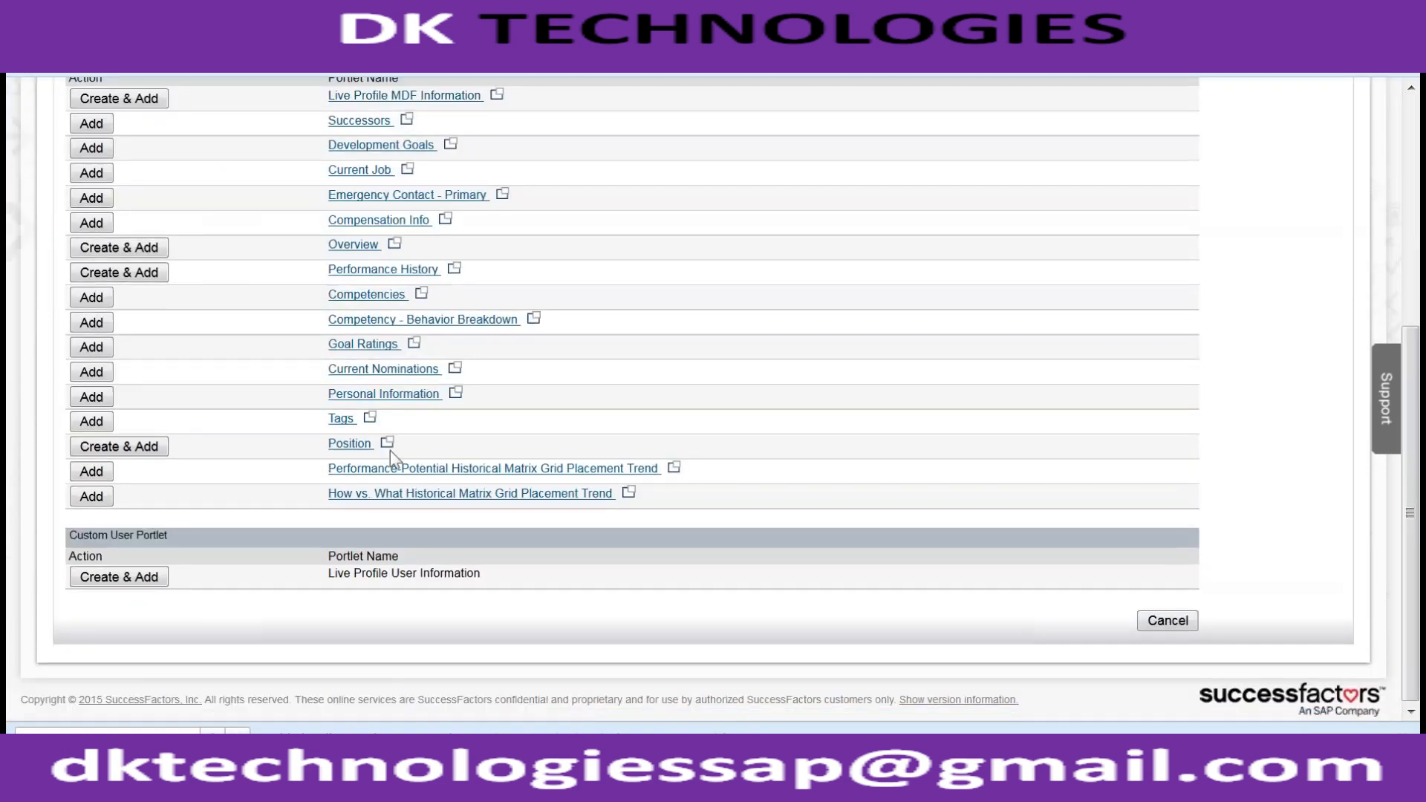
{"action": "scroll", "coordinate": [390, 450], "scroll_direction": "up", "scroll_amount": 5}
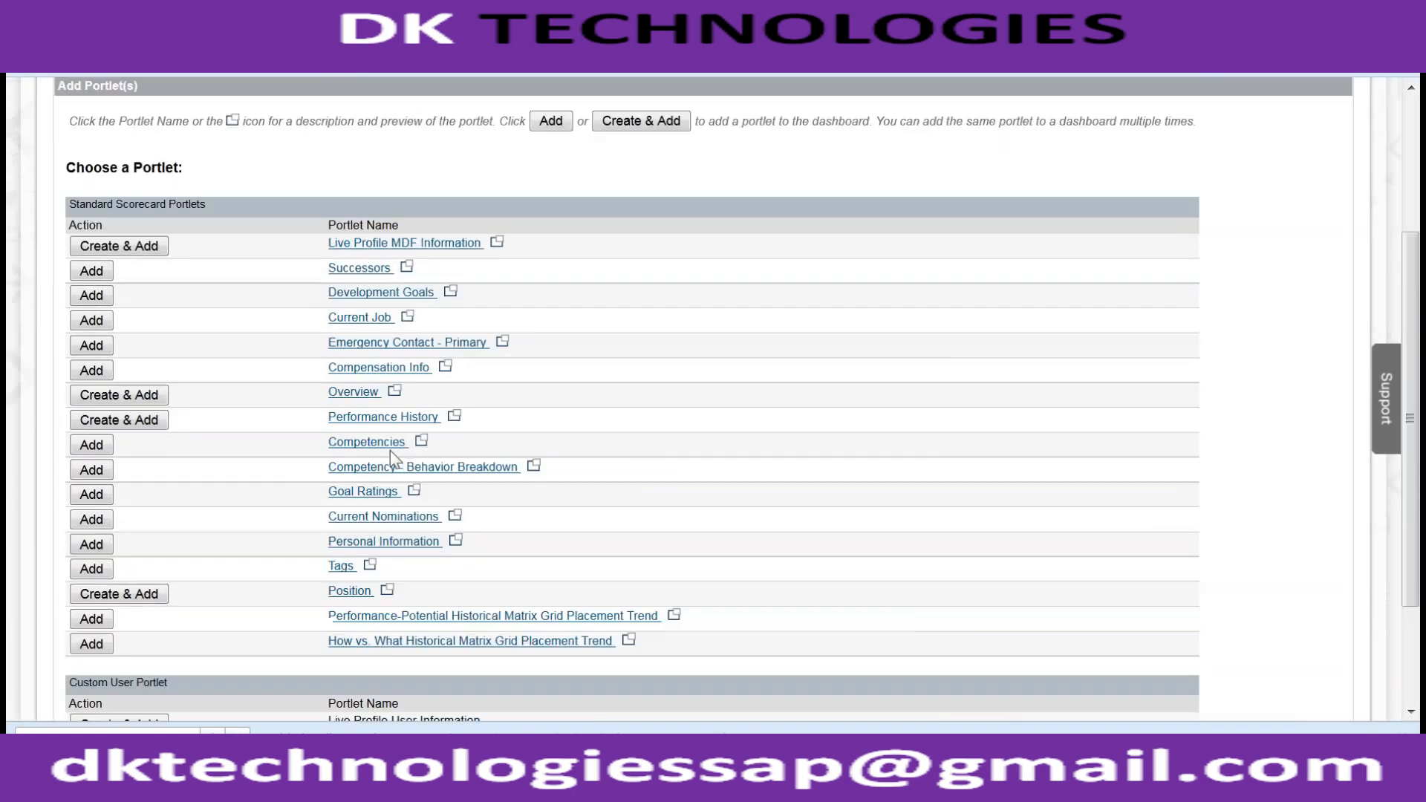
- Create a Live Profile MDF Information portlet titled 'Employee Training Details'
{"action": "left_click", "coordinate": [153, 460]}
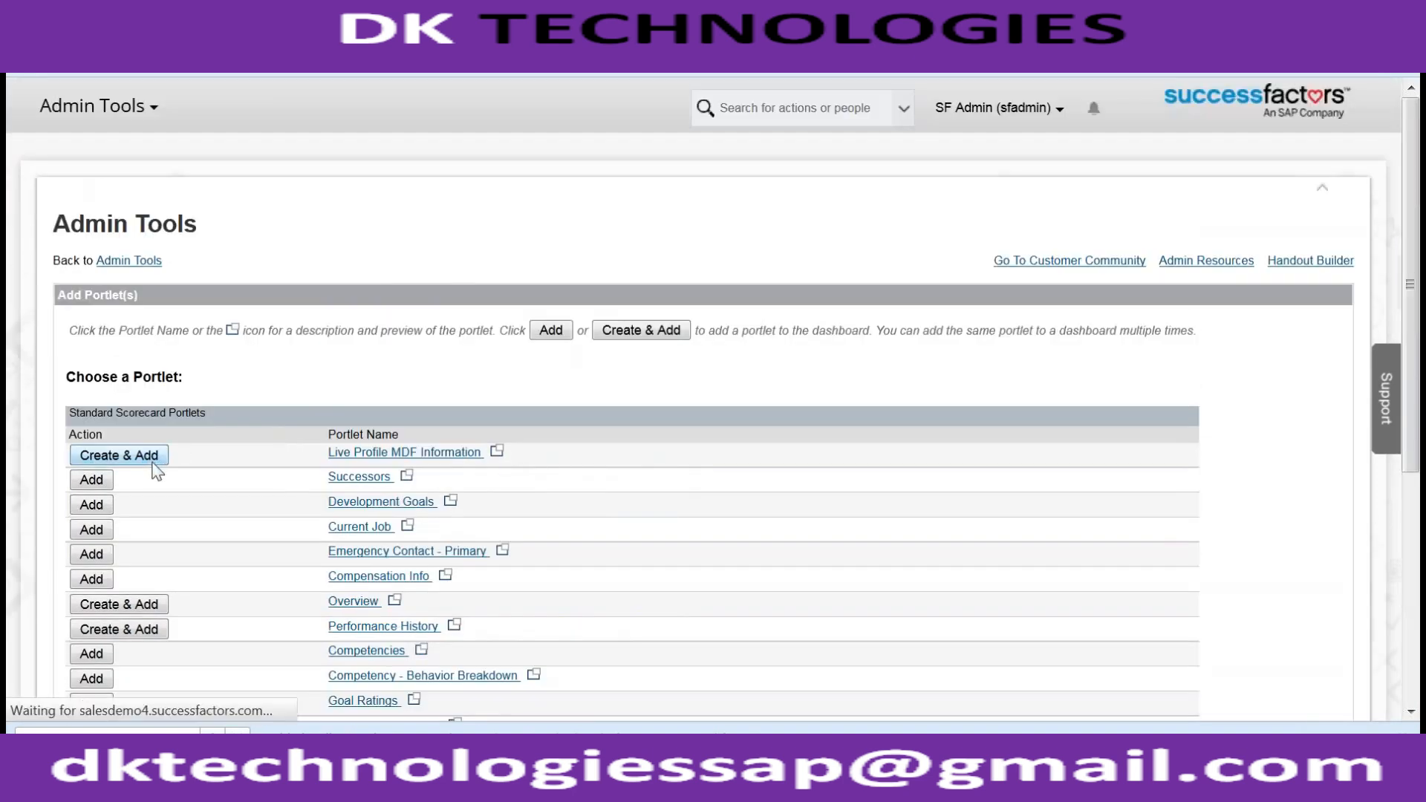
{"action": "left_click", "coordinate": [252, 391]}
{"action": "type", "text": "E"}
{"action": "key", "text": "BackSpace"}
{"action": "type", "text": "Employee Training Details"}
- Check the MDF Screen ID dropdown's options and leave it unset
{"action": "left_click", "coordinate": [220, 519]}
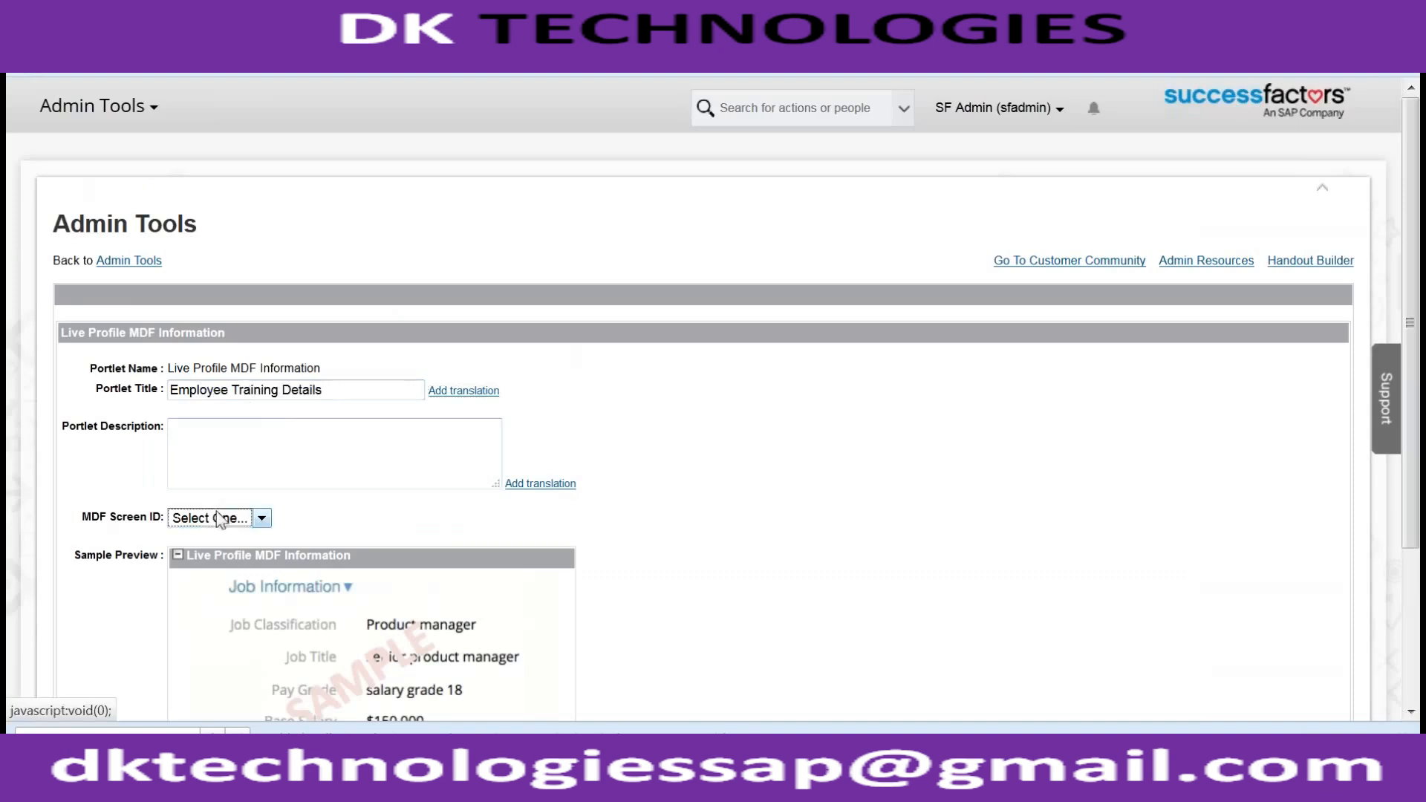
{"action": "left_click", "coordinate": [249, 518]}
{"action": "left_click", "coordinate": [249, 518]}
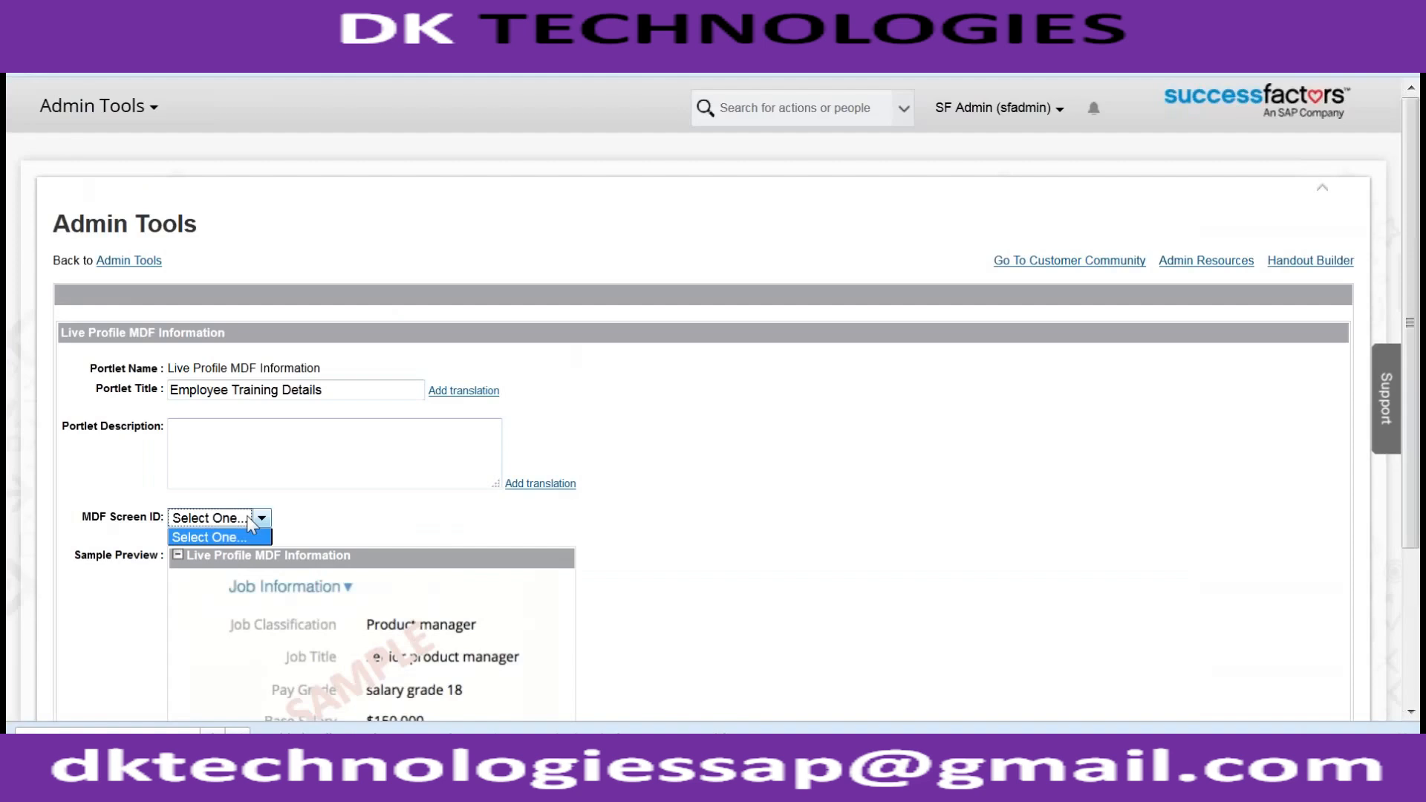
{"action": "left_click", "coordinate": [249, 519]}
{"action": "scroll", "coordinate": [326, 520], "scroll_direction": "down", "scroll_amount": 1}
{"action": "scroll", "coordinate": [327, 520], "scroll_direction": "down", "scroll_amount": 3}
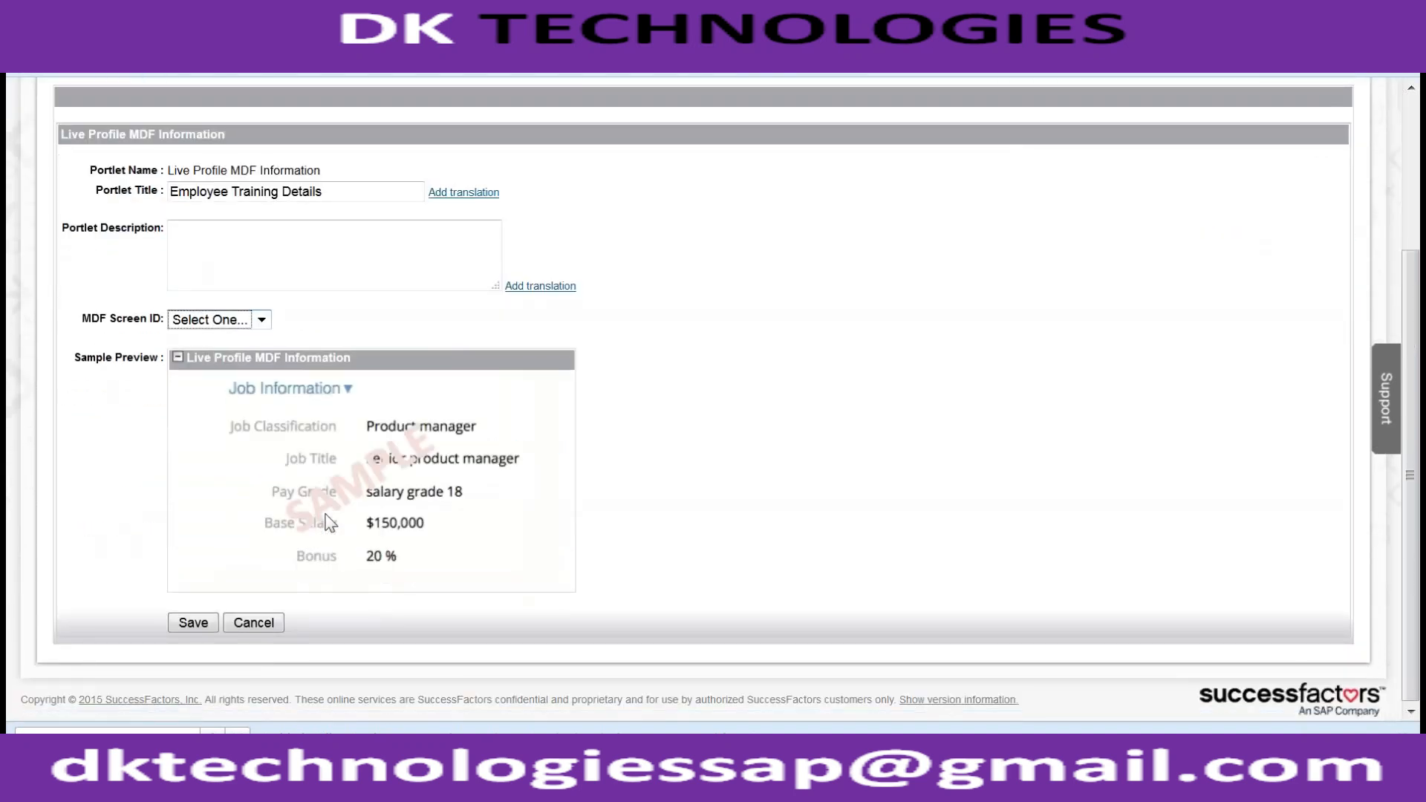
{"action": "scroll", "coordinate": [330, 523], "scroll_direction": "up", "scroll_amount": 4}
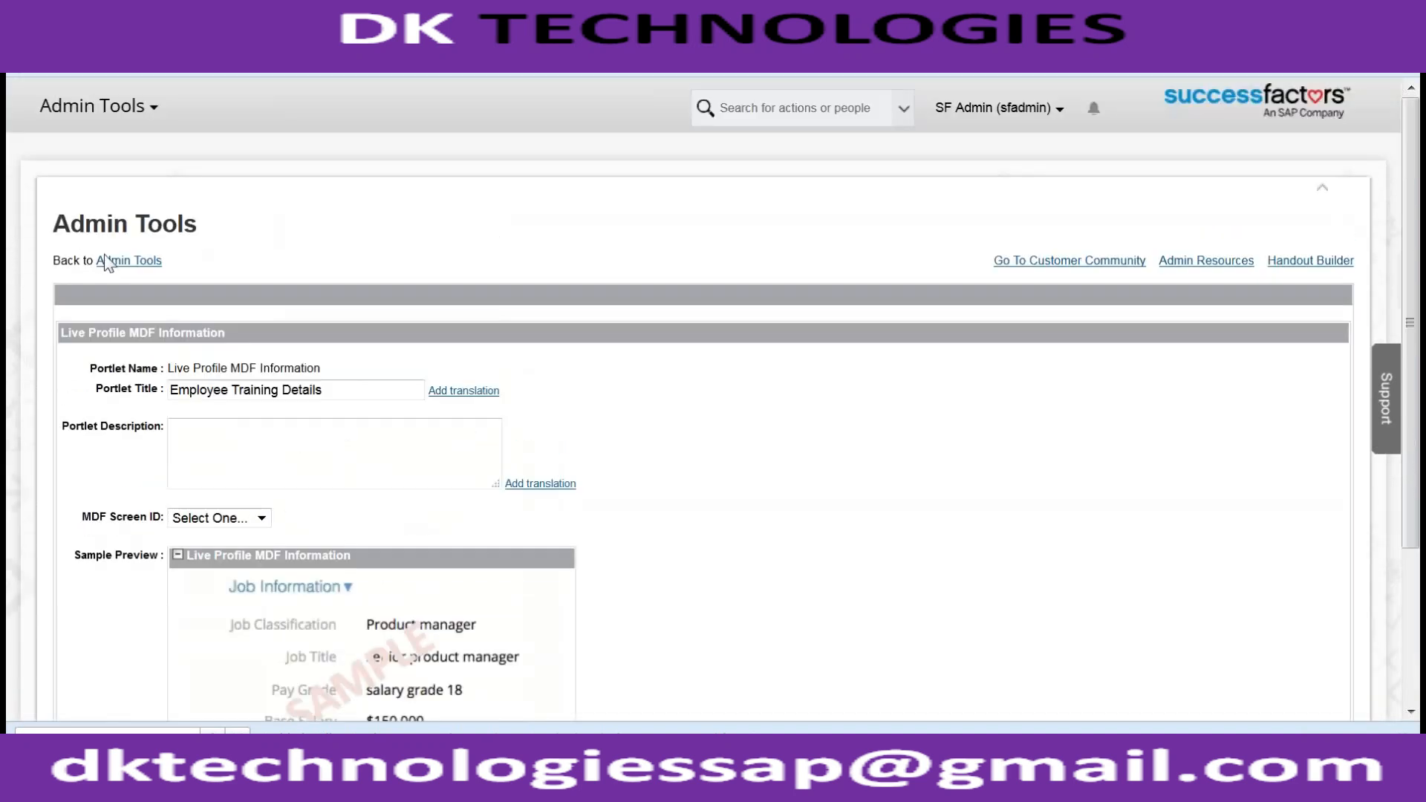
- Leave the unsaved portlet page and start a blank new view from Configure Employee Files
{"action": "left_click", "coordinate": [111, 261]}
{"action": "left_click", "coordinate": [869, 375]}
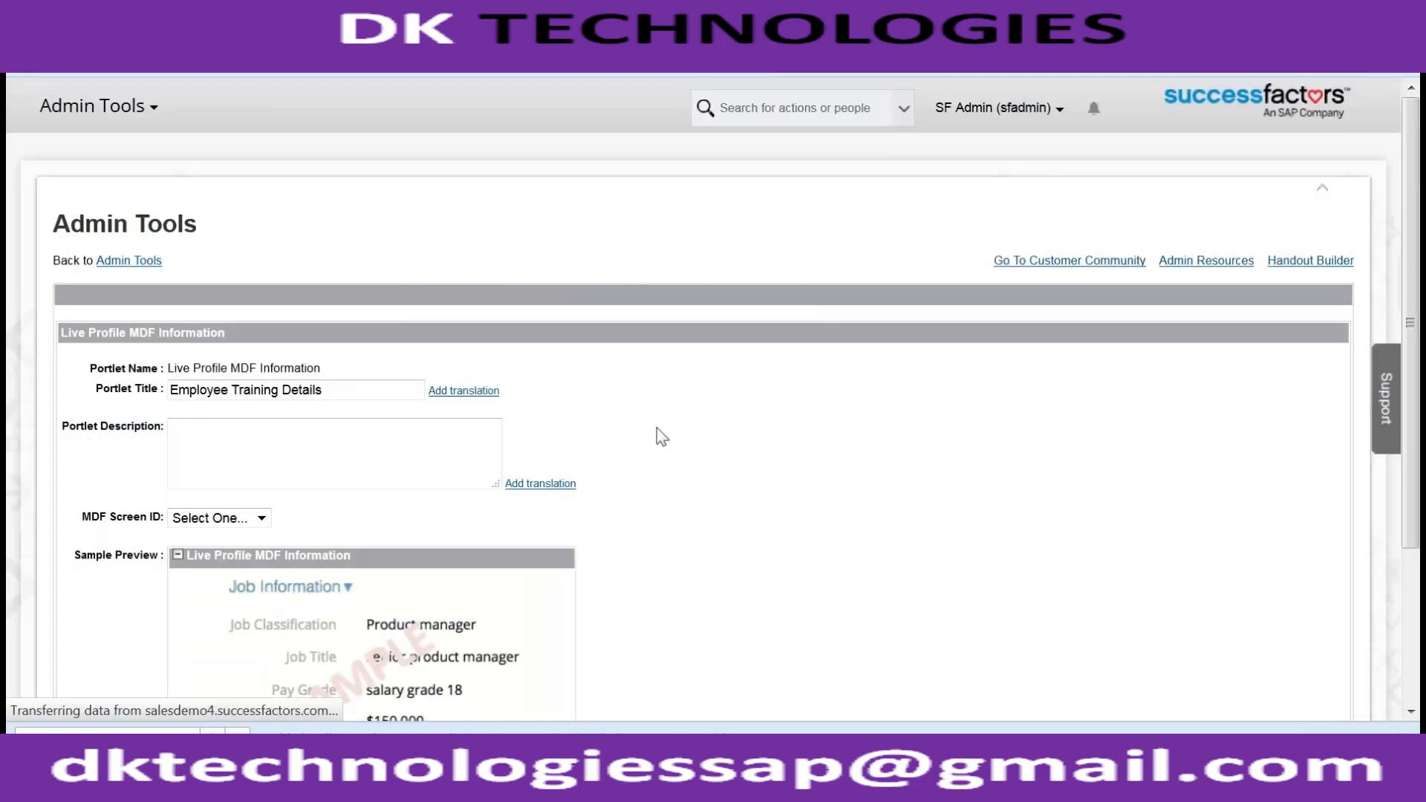
{"action": "scroll", "coordinate": [657, 438], "scroll_direction": "down", "scroll_amount": 5}
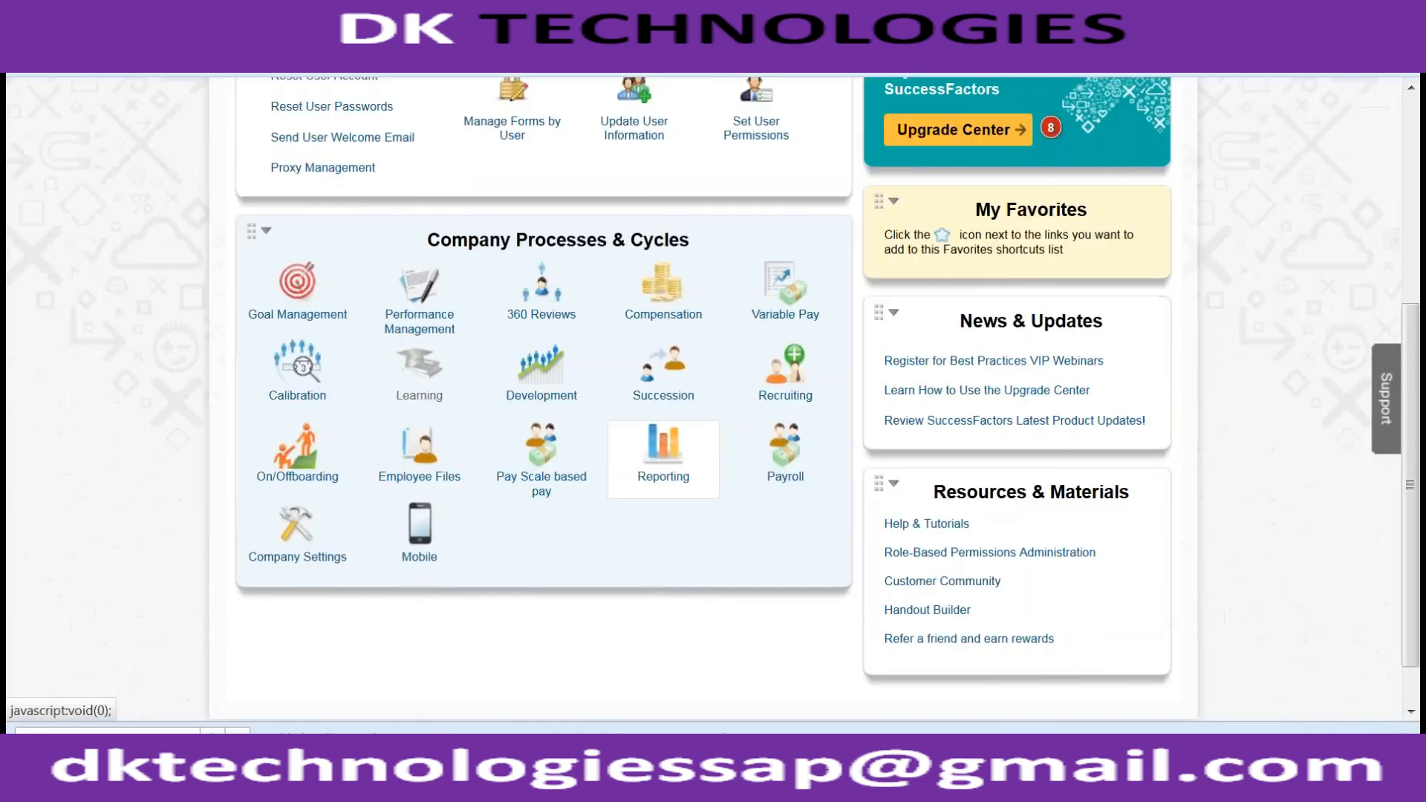
{"action": "scroll", "coordinate": [663, 458], "scroll_direction": "up", "scroll_amount": 3}
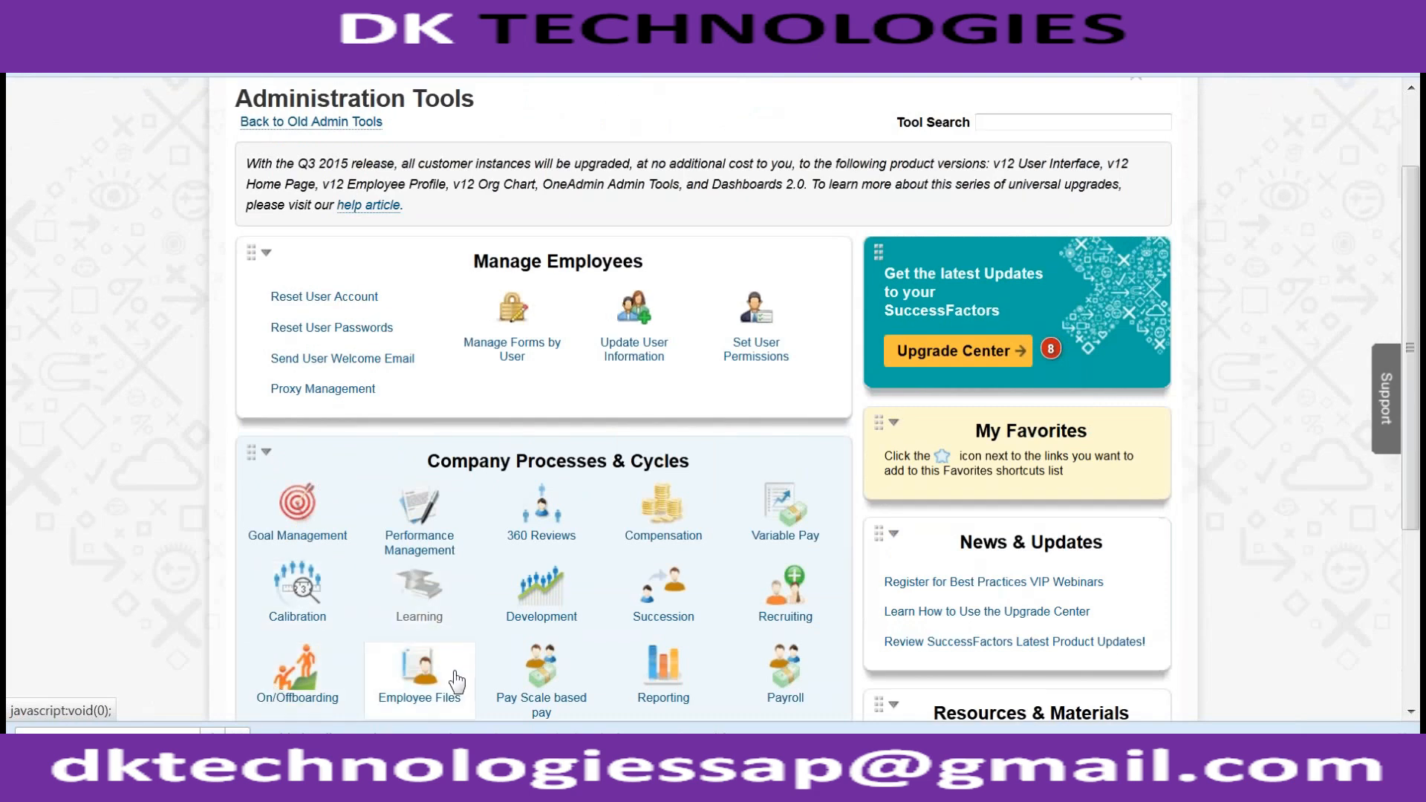
{"action": "left_click", "coordinate": [455, 680]}
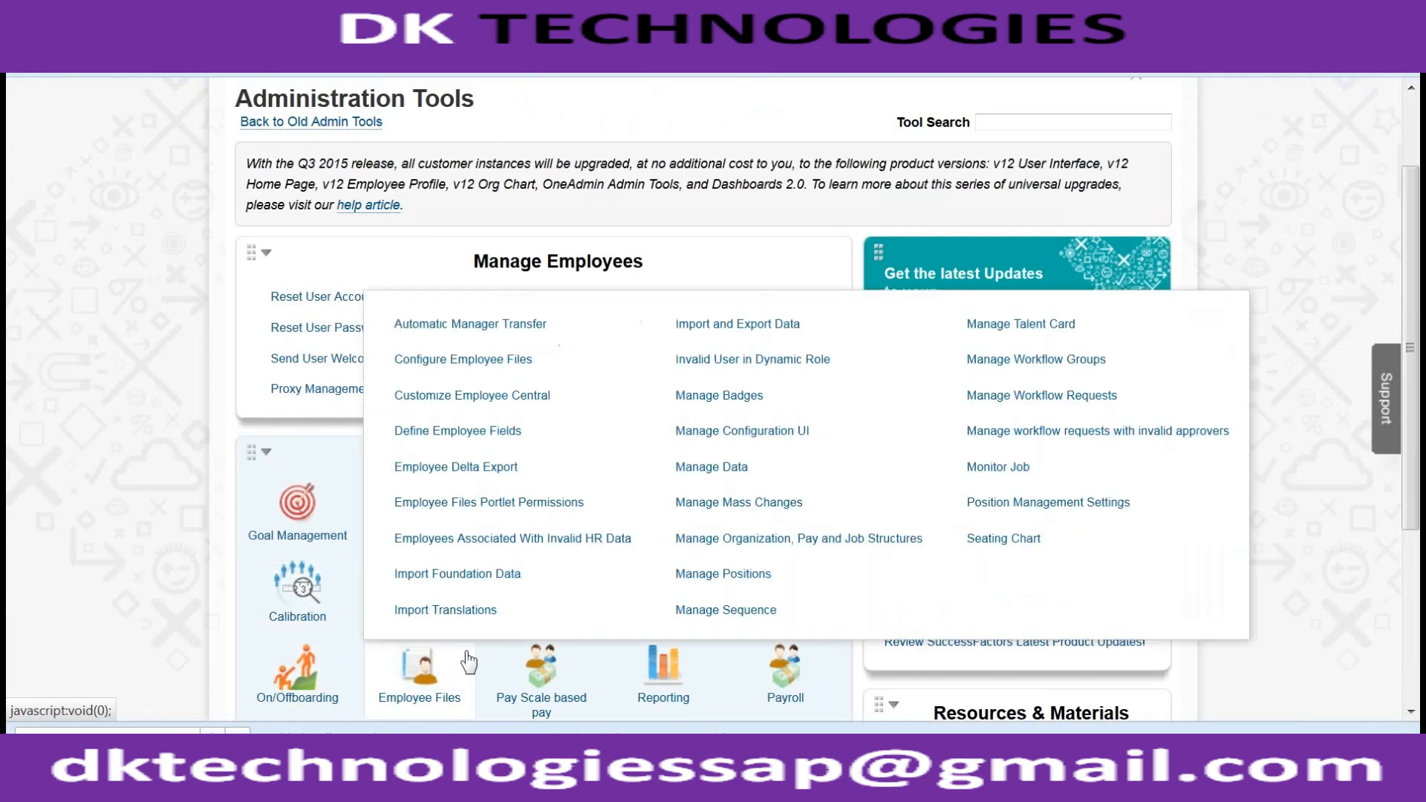
{"action": "left_click", "coordinate": [444, 360]}
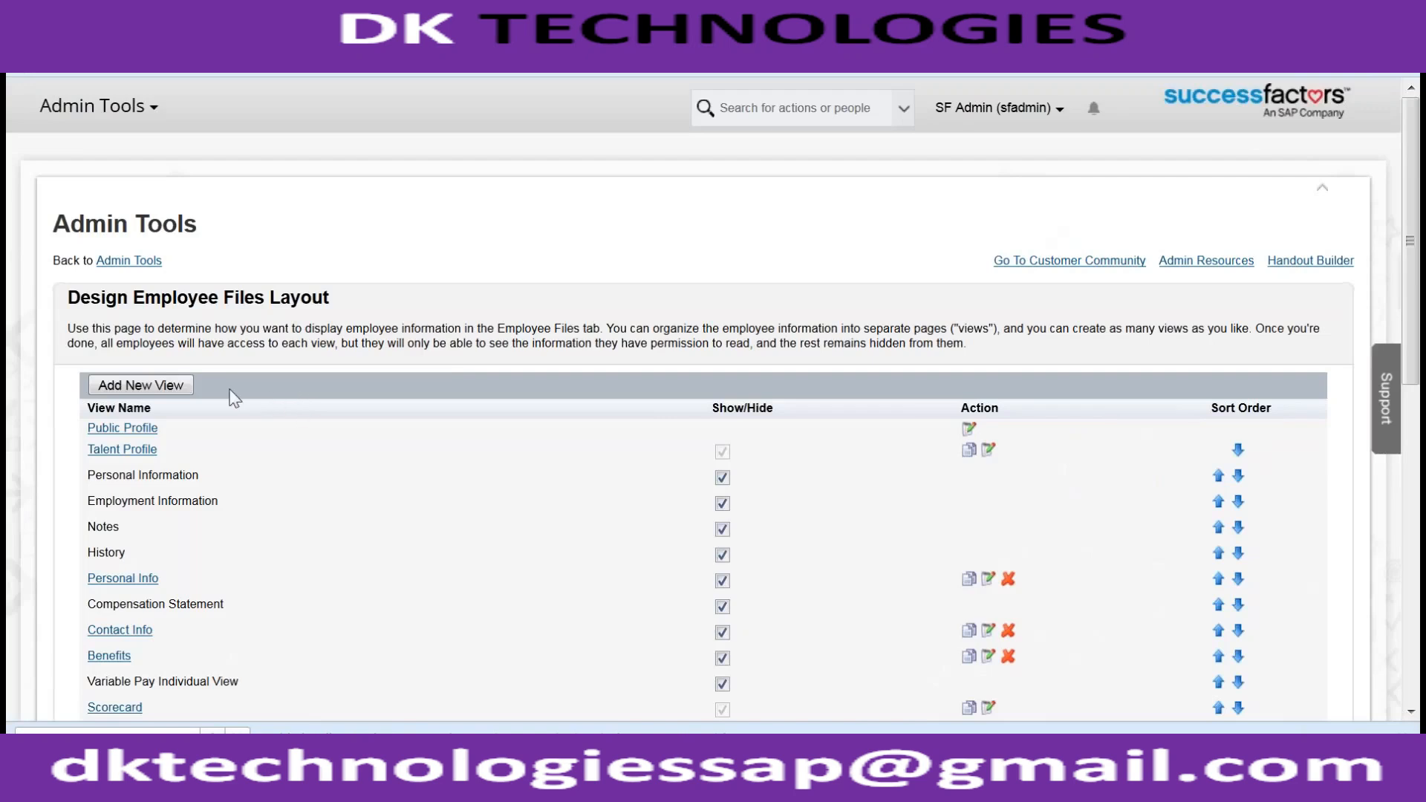
{"action": "left_click", "coordinate": [147, 387]}
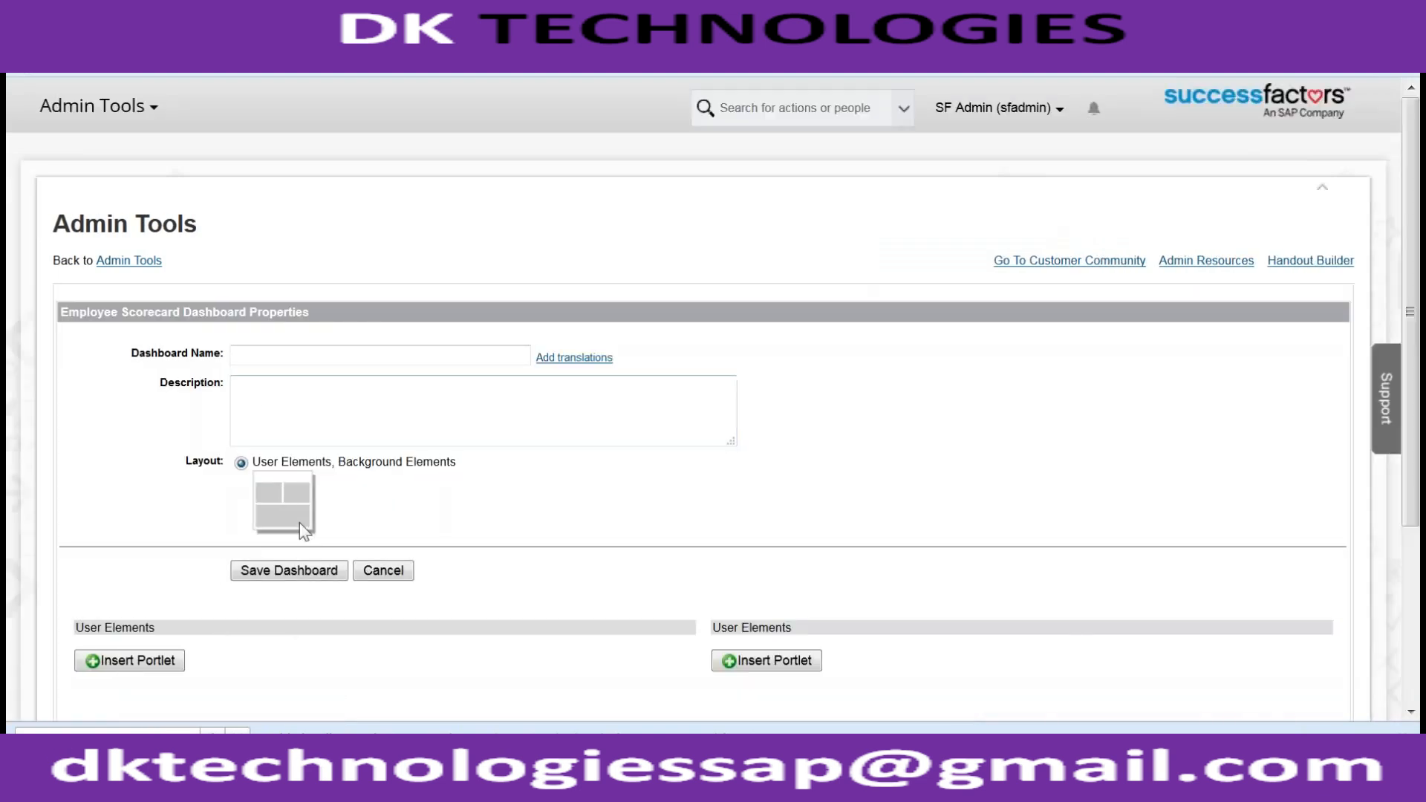
{"action": "left_click", "coordinate": [287, 356]}
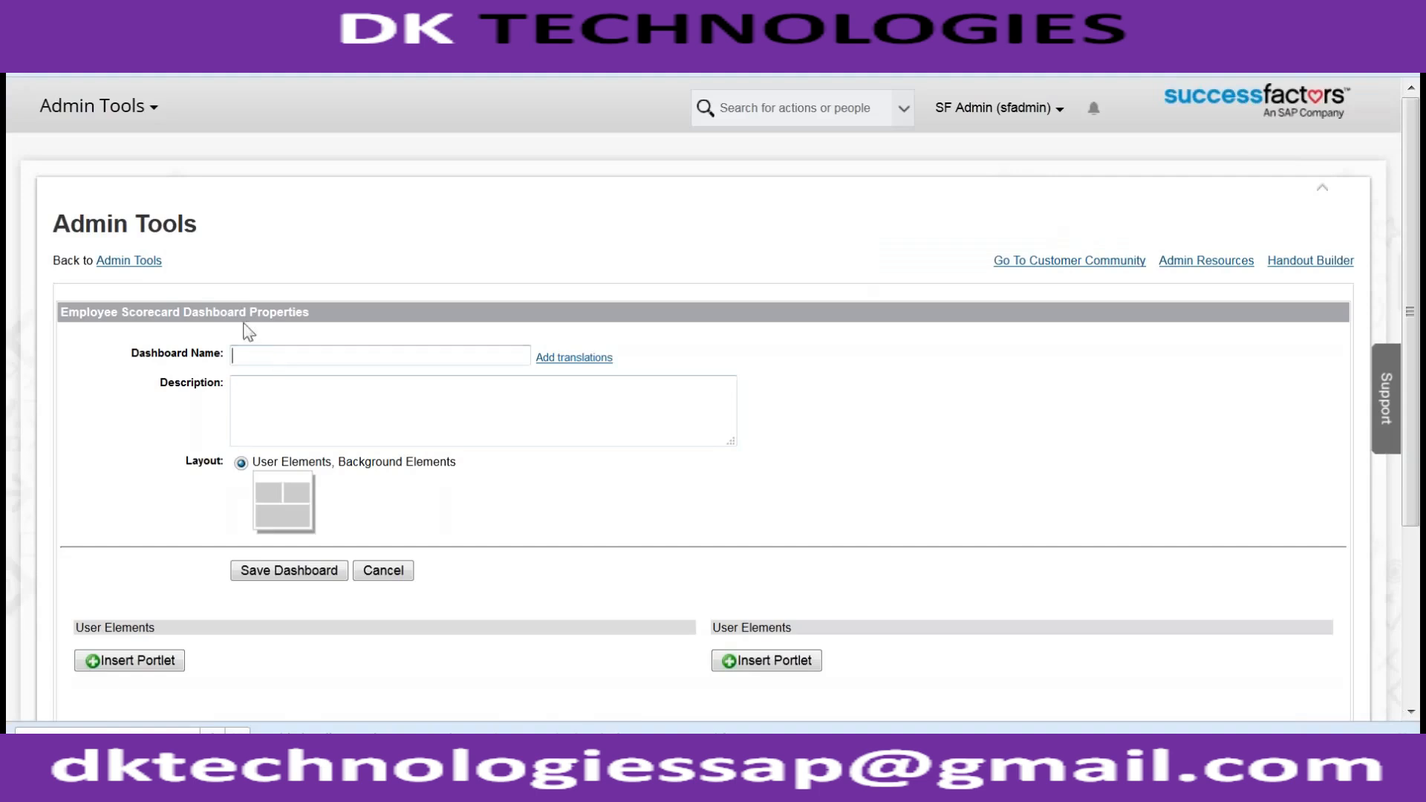
- Return to Admin Tools and start another new view from Configure Employee Files
{"action": "left_click", "coordinate": [121, 264]}
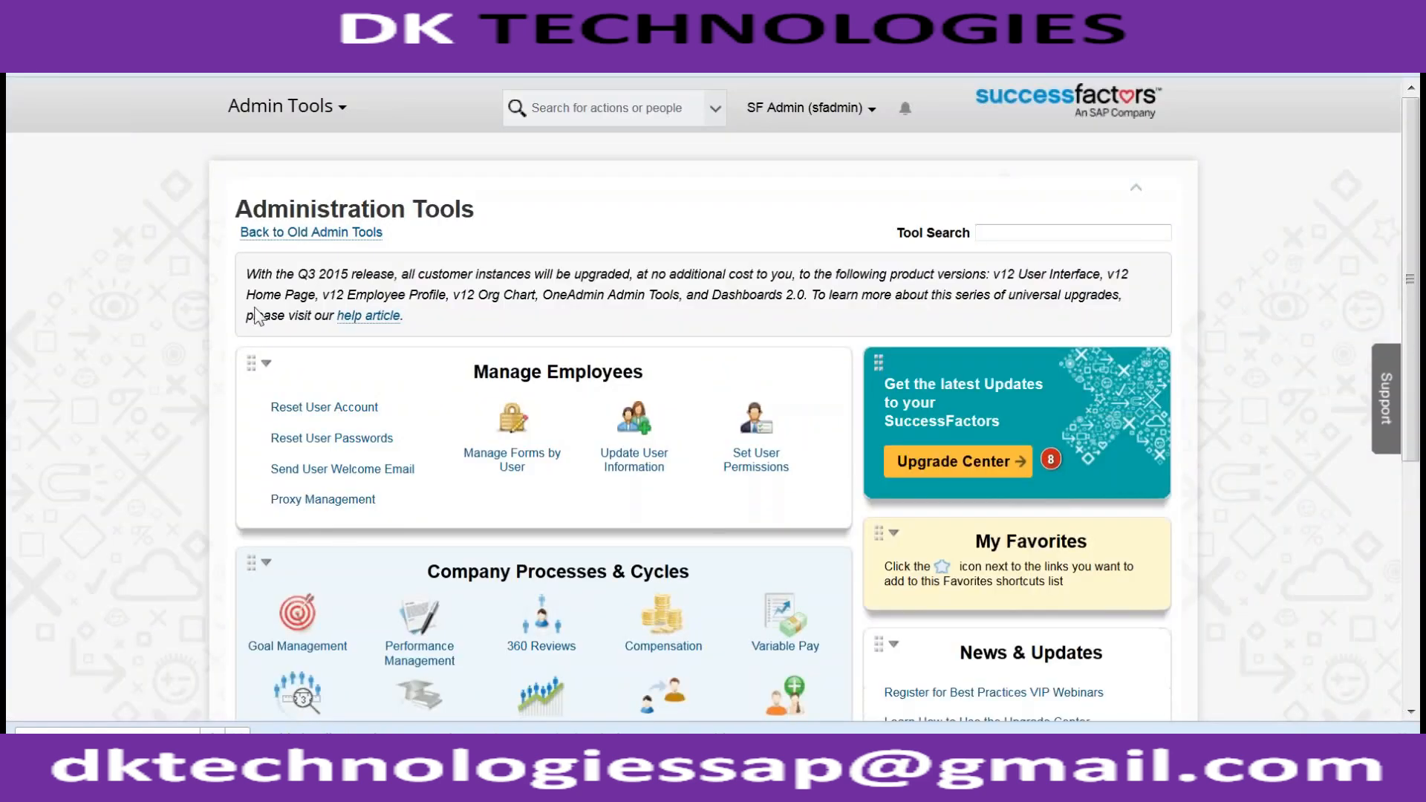
{"action": "scroll", "coordinate": [416, 420], "scroll_direction": "down", "scroll_amount": 4}
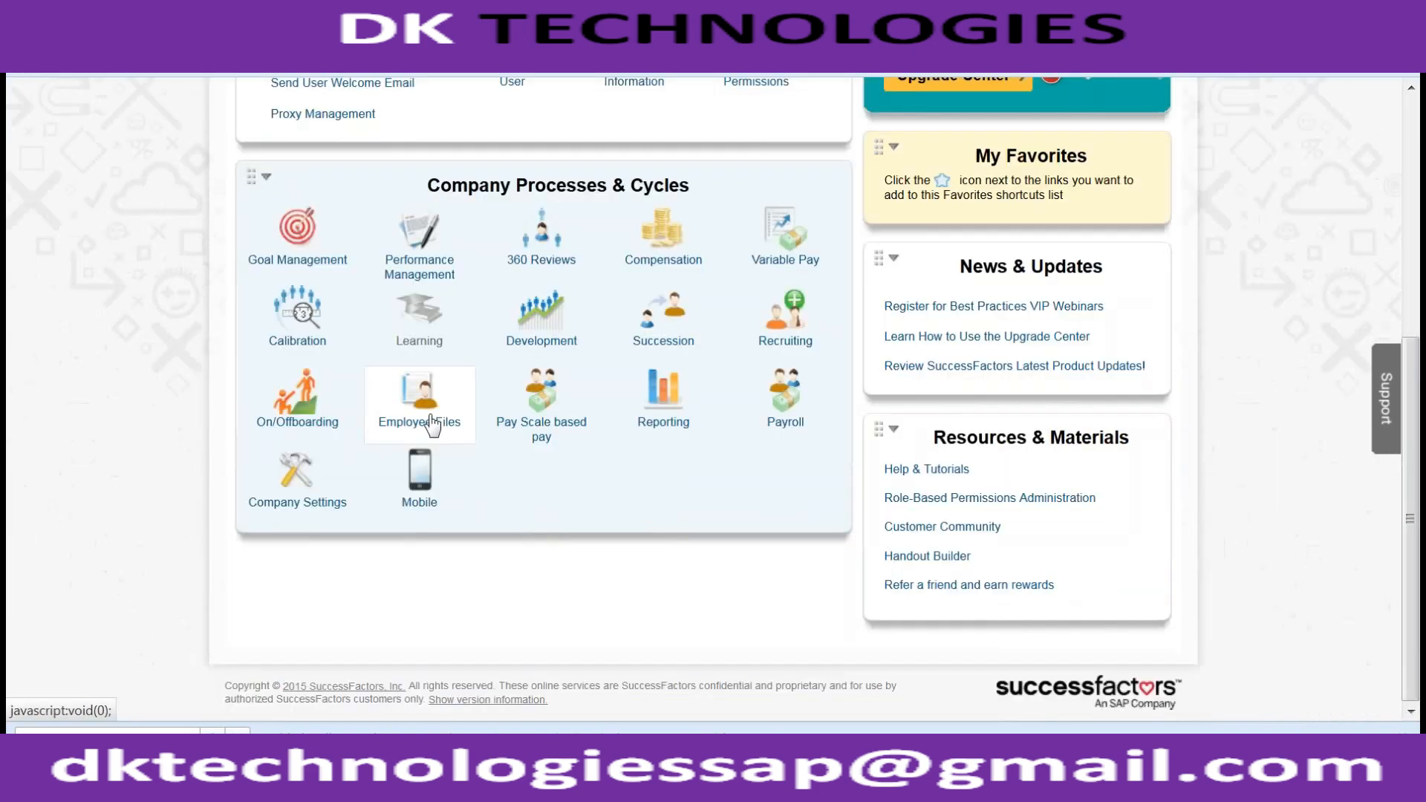
{"action": "left_click", "coordinate": [431, 418]}
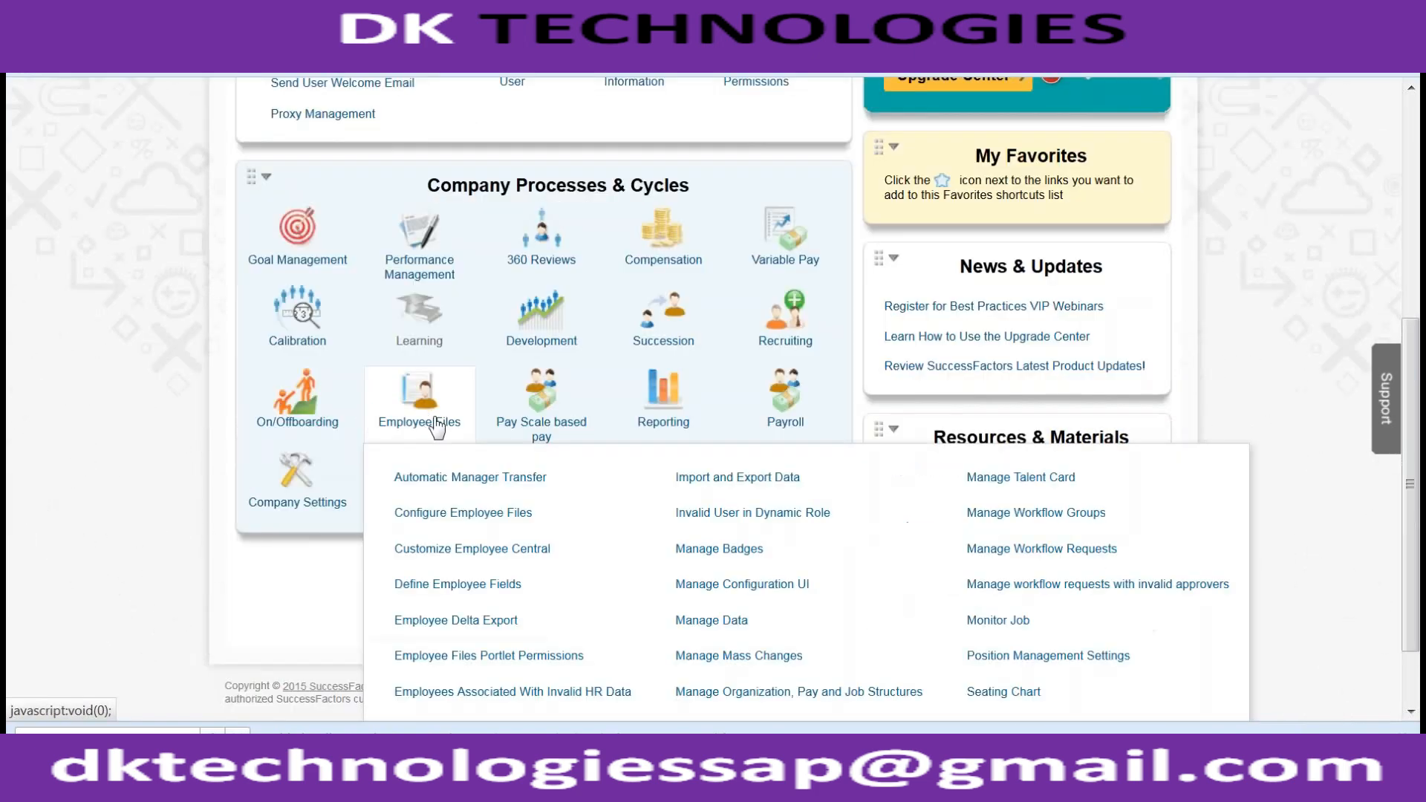
{"action": "left_click", "coordinate": [446, 513]}
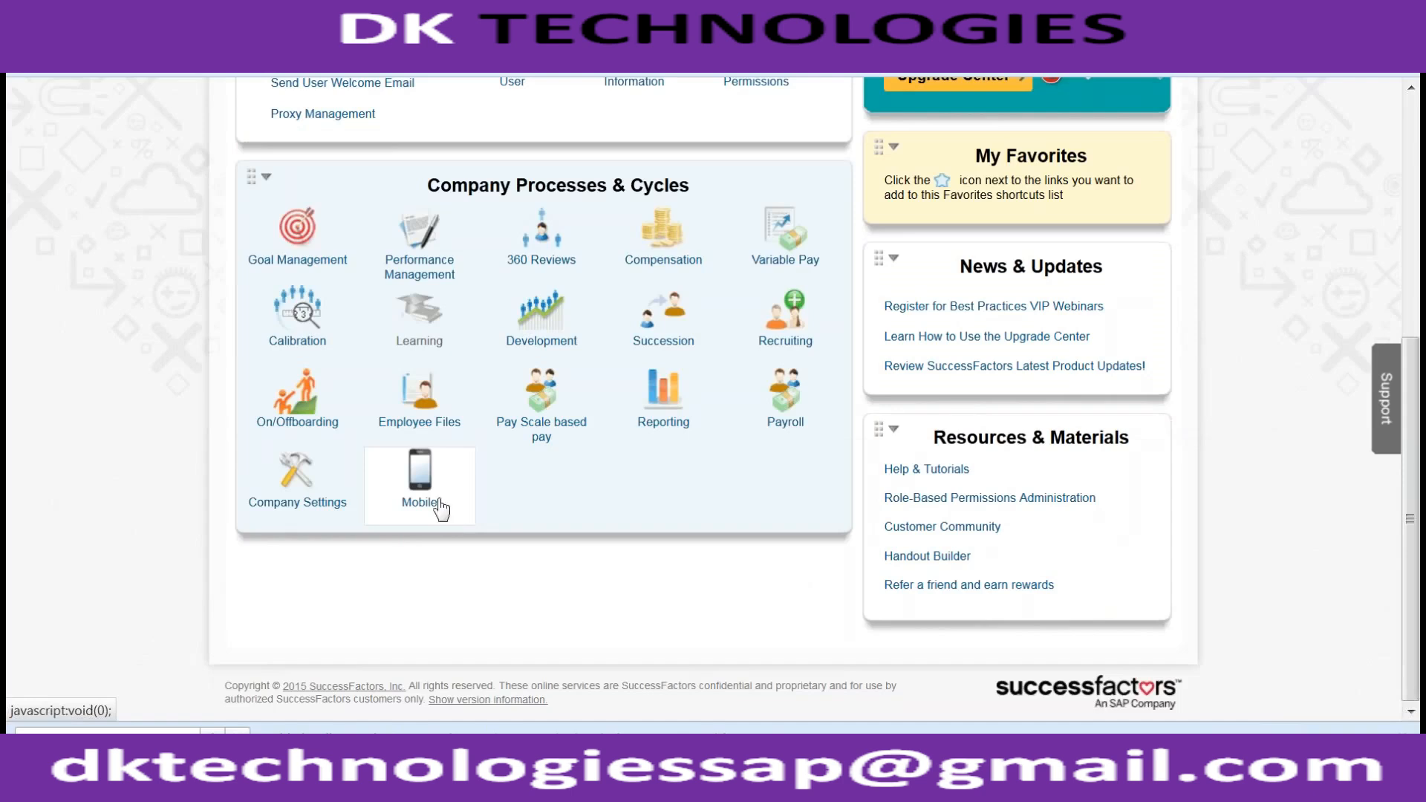
{"action": "left_click", "coordinate": [411, 423]}
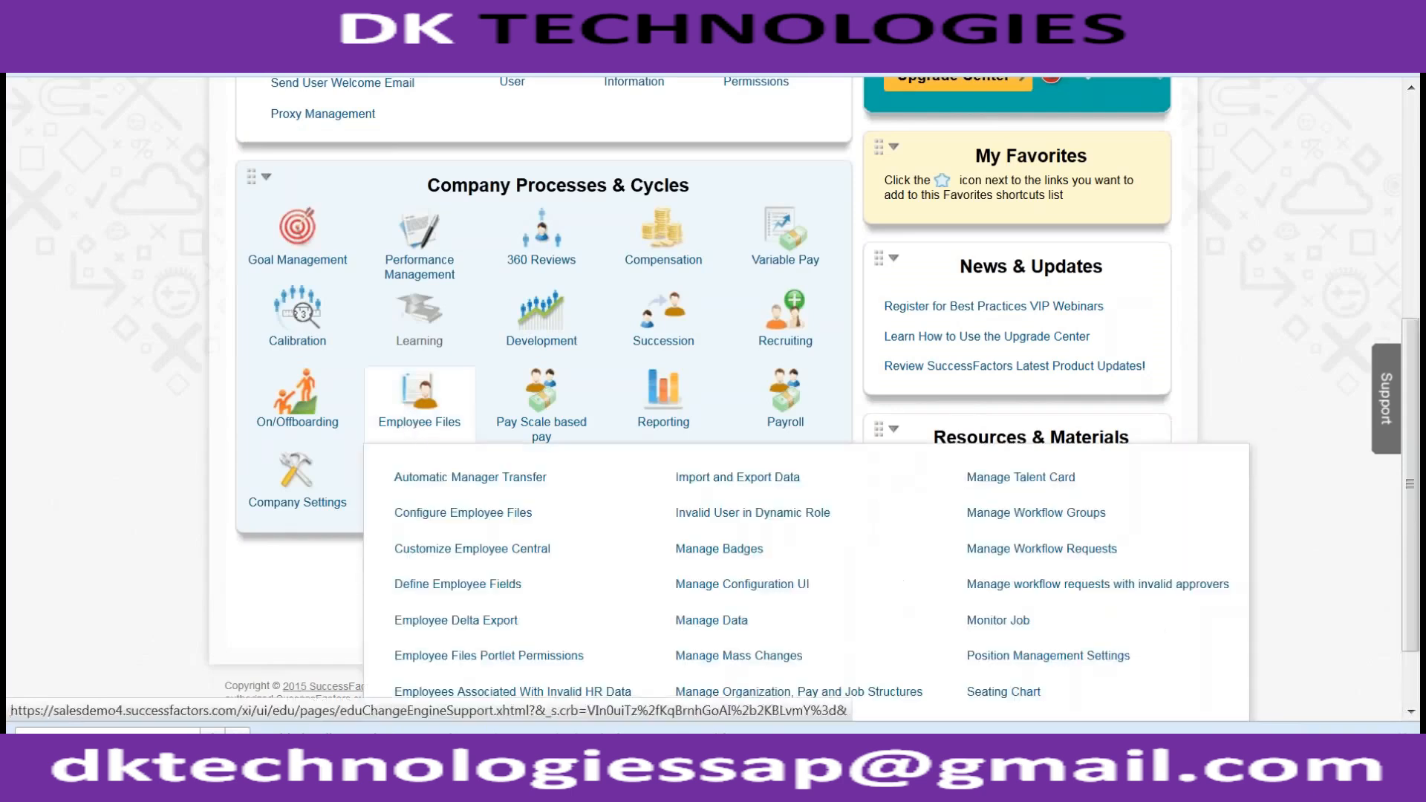
{"action": "left_click", "coordinate": [413, 513]}
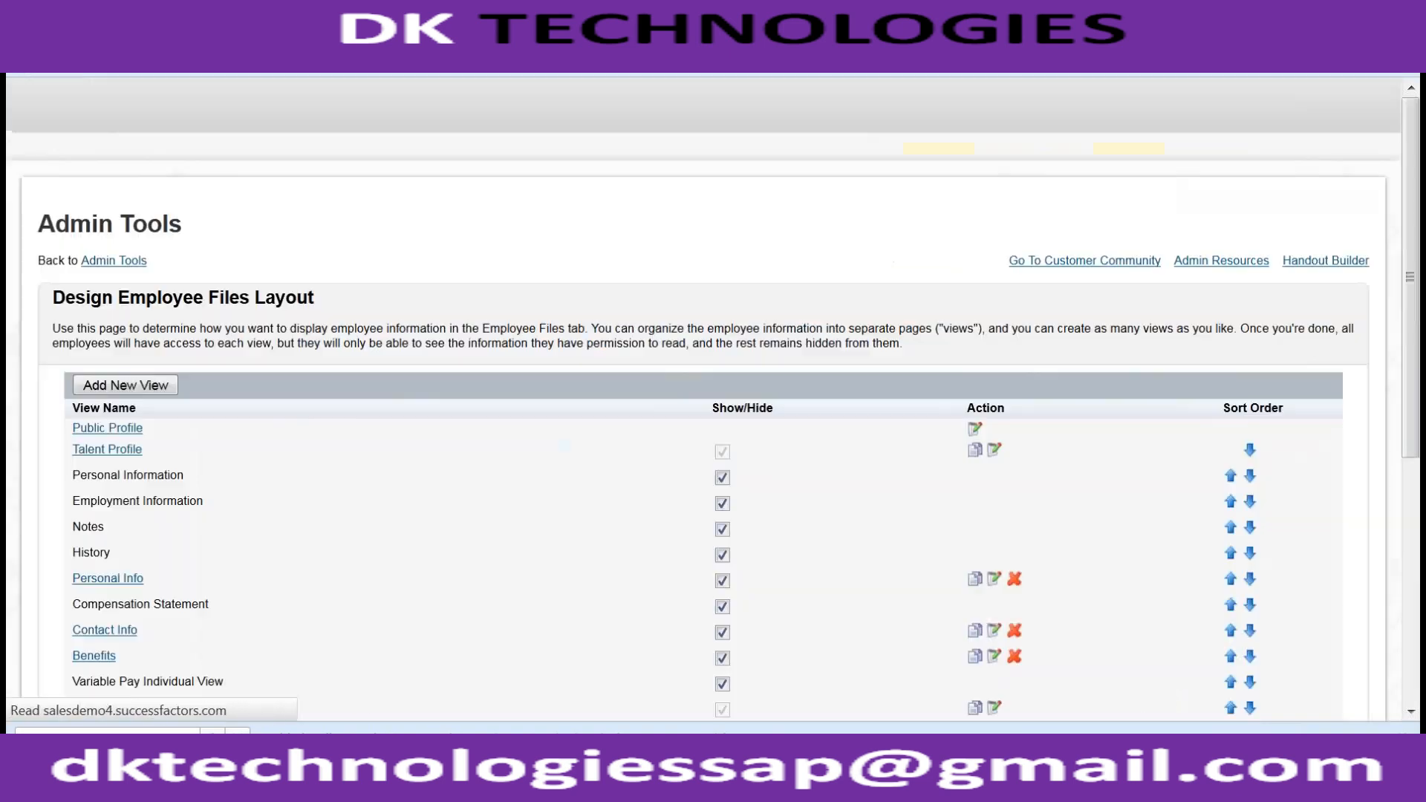
{"action": "left_click", "coordinate": [146, 390]}
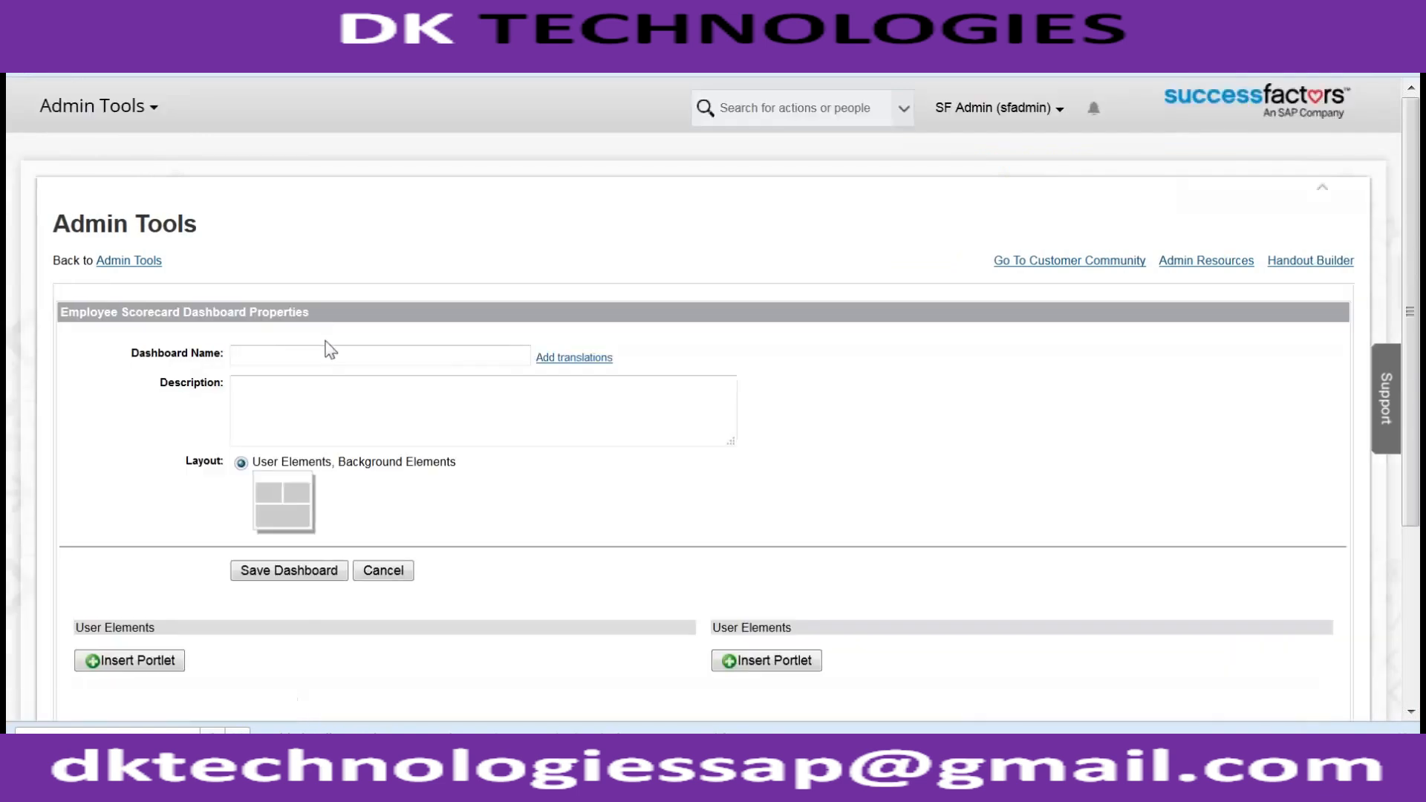
- Enter 'Emp Training Details' as the Dashboard Name using the autocomplete suggestion
{"action": "left_click", "coordinate": [313, 355]}
{"action": "type", "text": "Emp Training"}
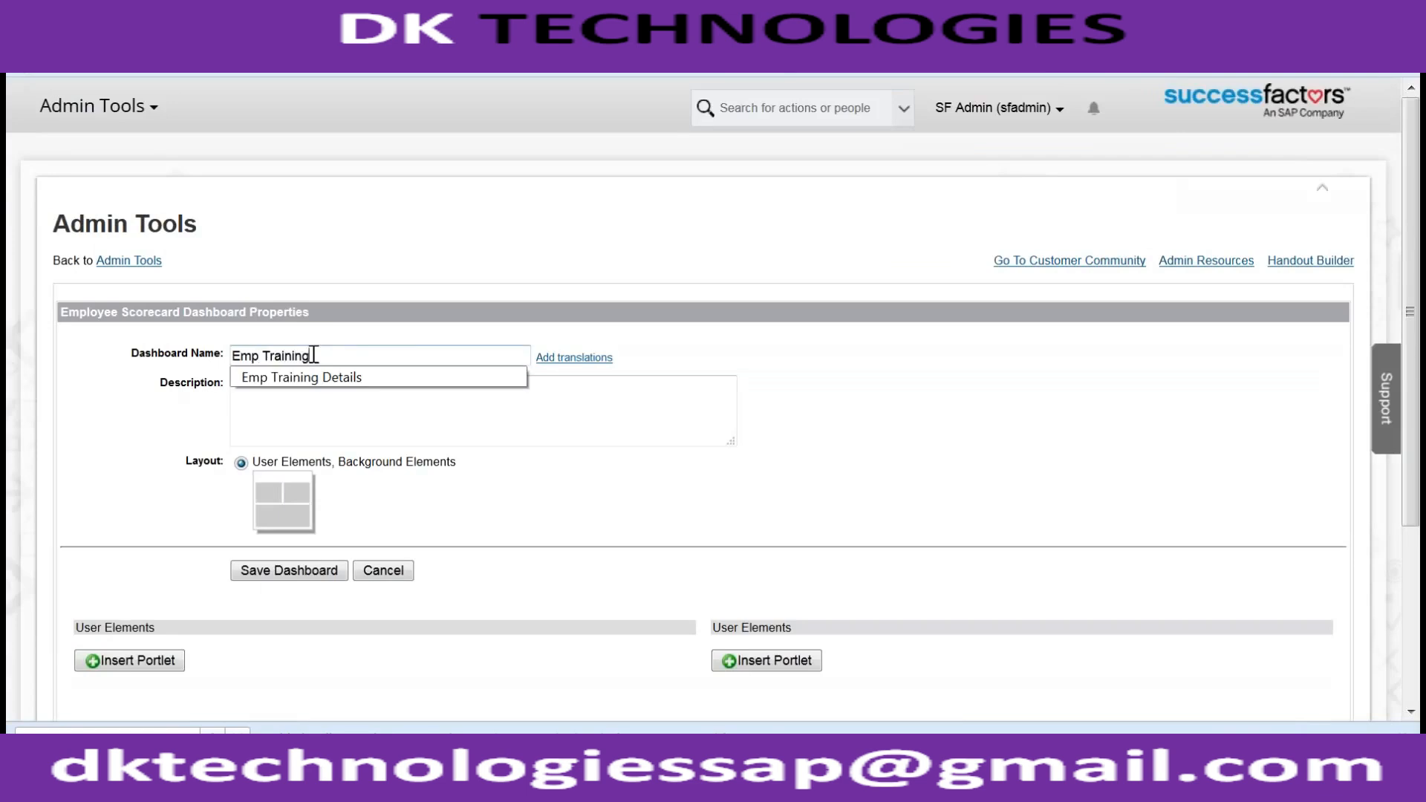
{"action": "key", "text": "Down"}
{"action": "key", "text": "Return"}
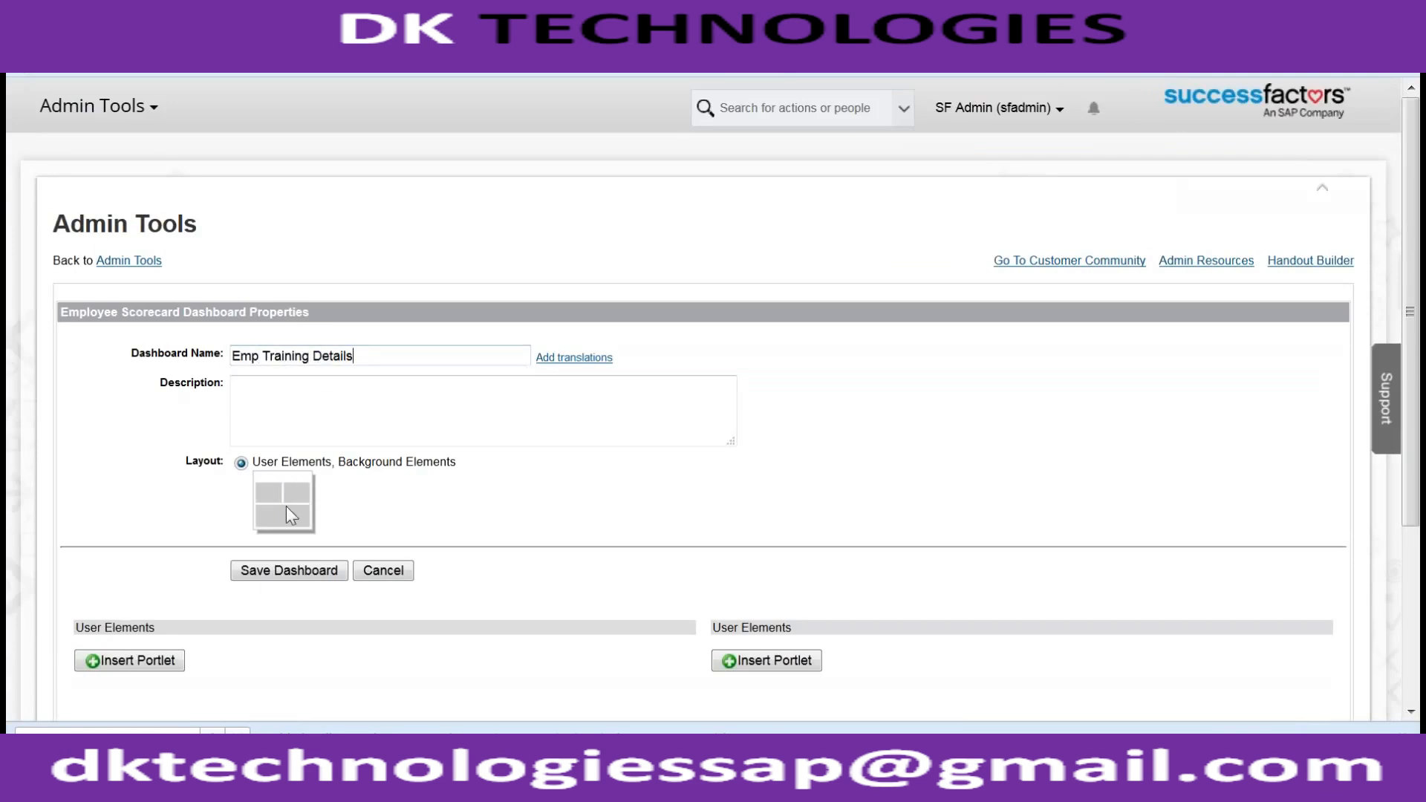
{"action": "scroll", "coordinate": [164, 590], "scroll_direction": "down", "scroll_amount": 3}
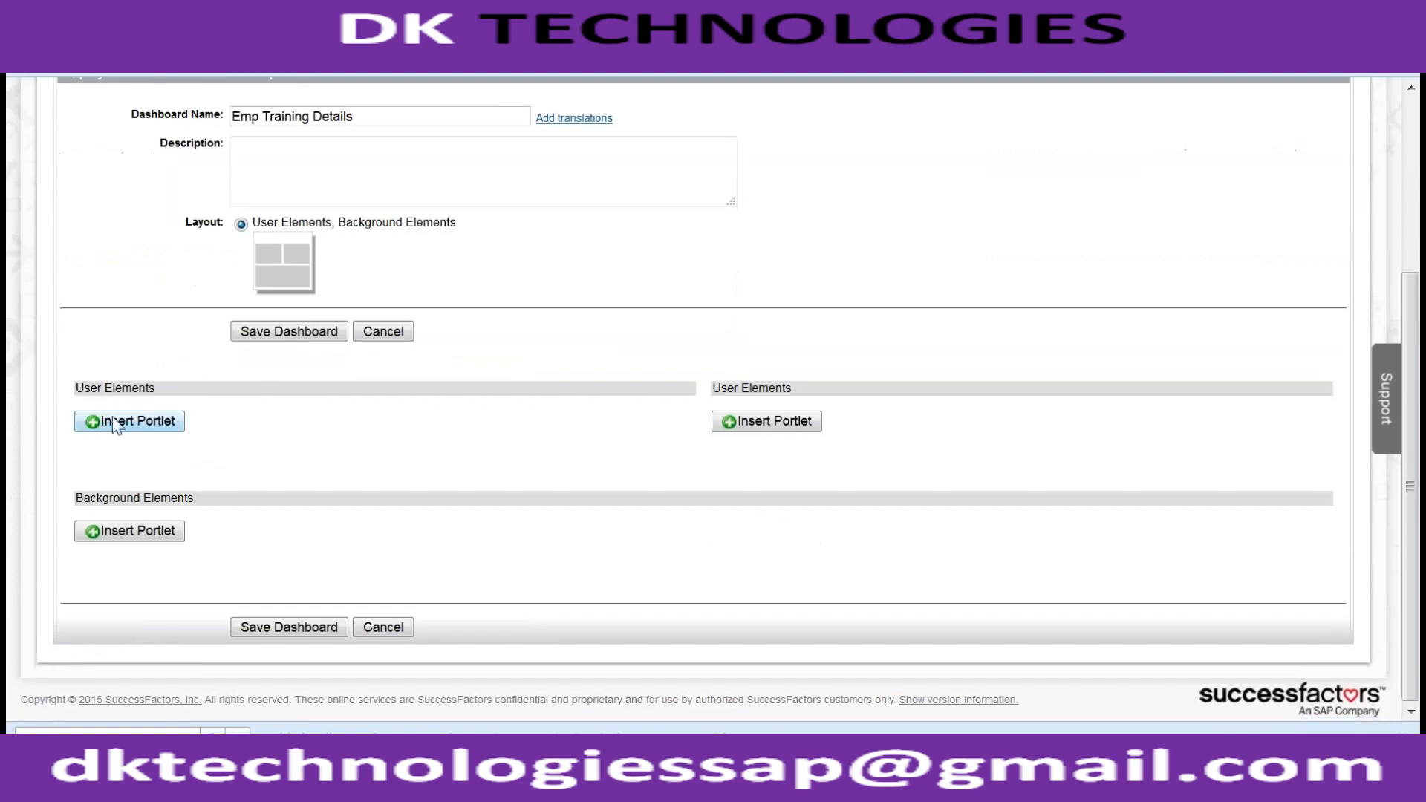
- Try adding a Live Profile User Information portlet, then cancel it
{"action": "left_click", "coordinate": [113, 419]}
{"action": "left_click", "coordinate": [158, 449]}
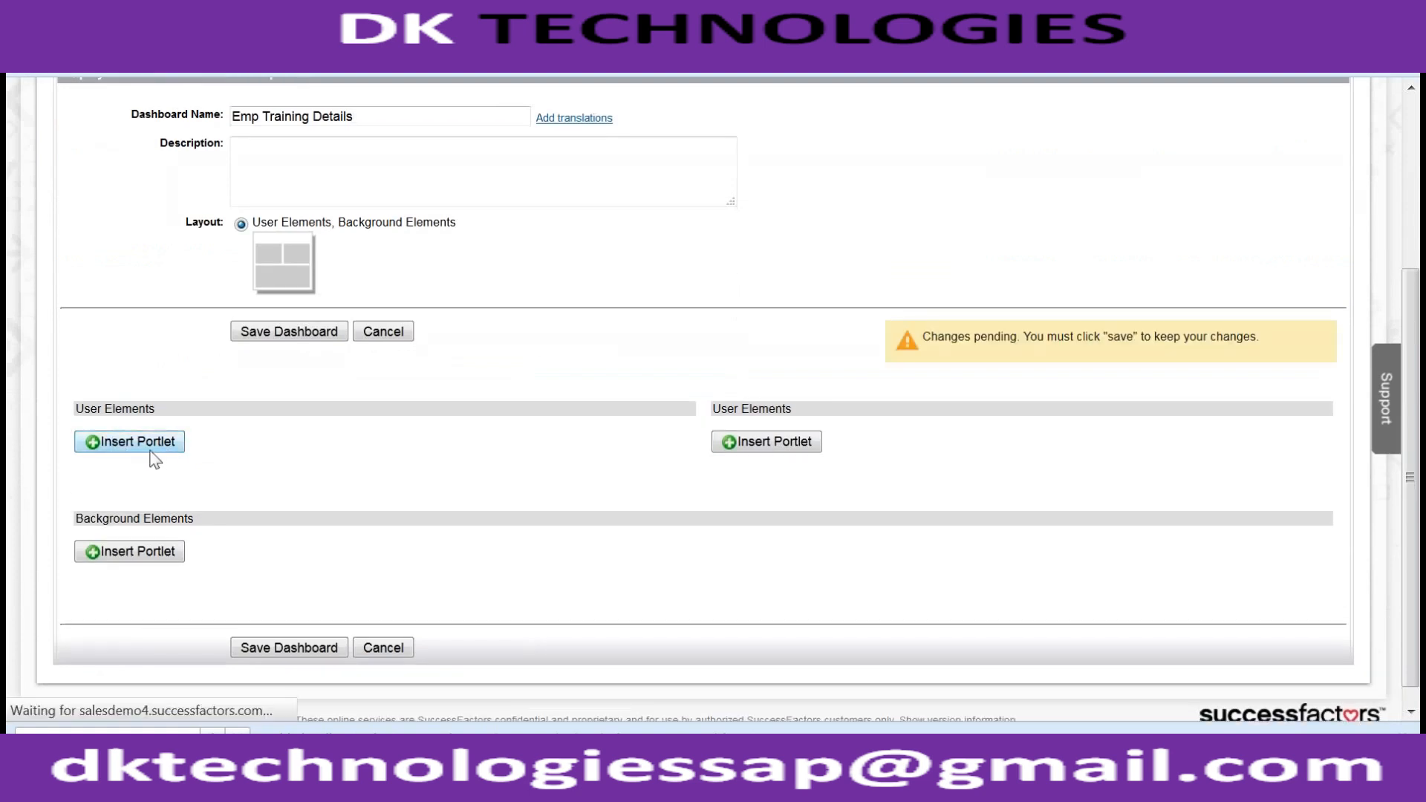
{"action": "scroll", "coordinate": [318, 448], "scroll_direction": "down", "scroll_amount": 4}
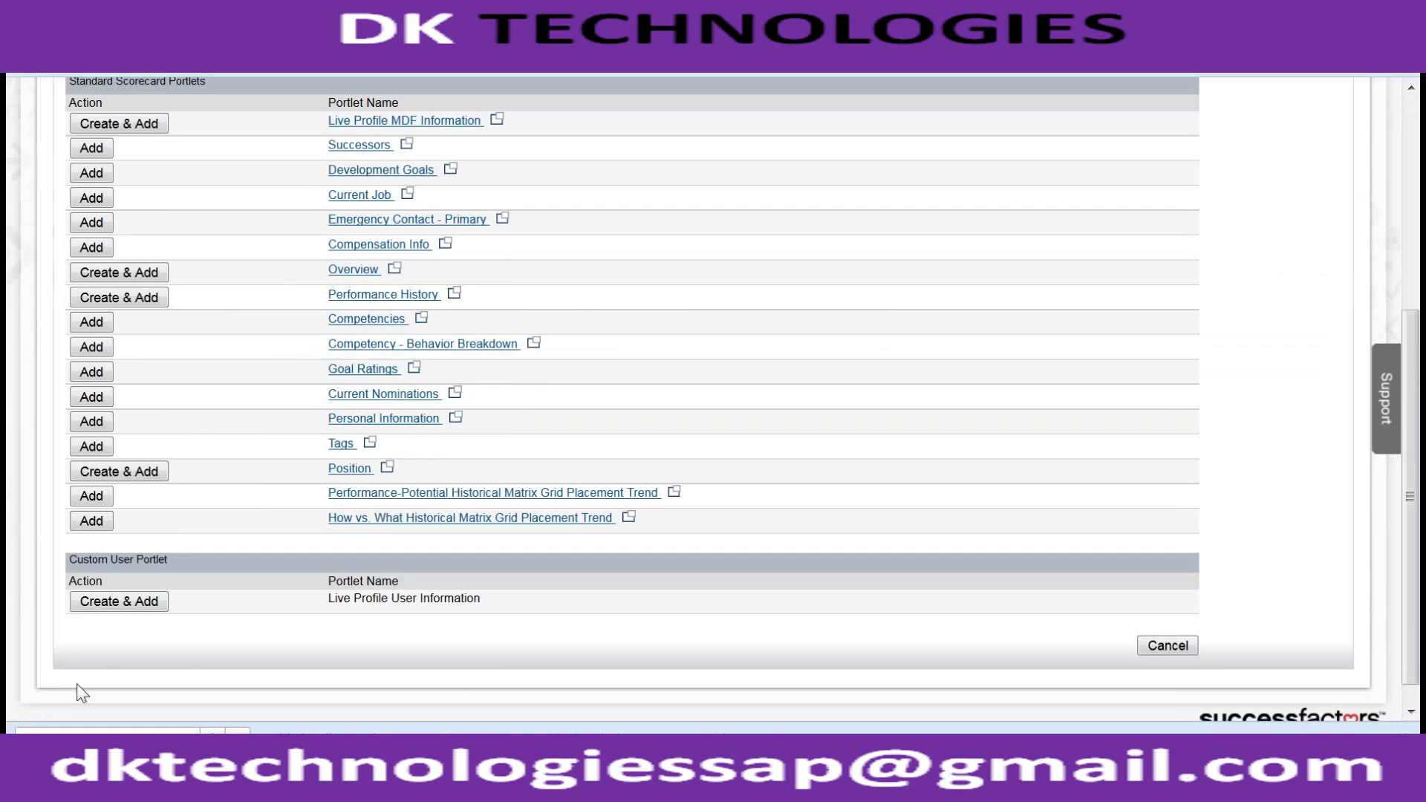
{"action": "left_click", "coordinate": [124, 605]}
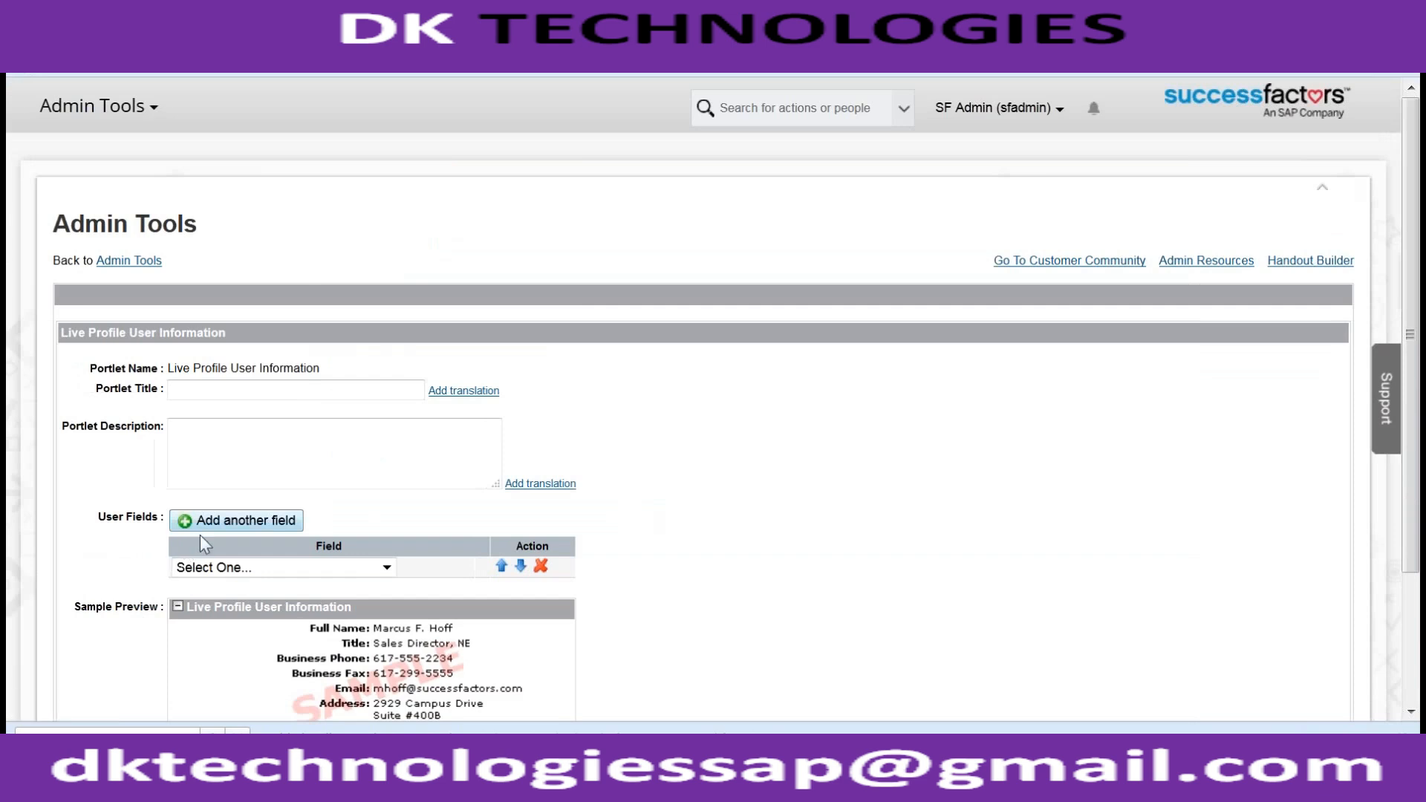
{"action": "left_click", "coordinate": [212, 568]}
{"action": "left_click", "coordinate": [751, 540]}
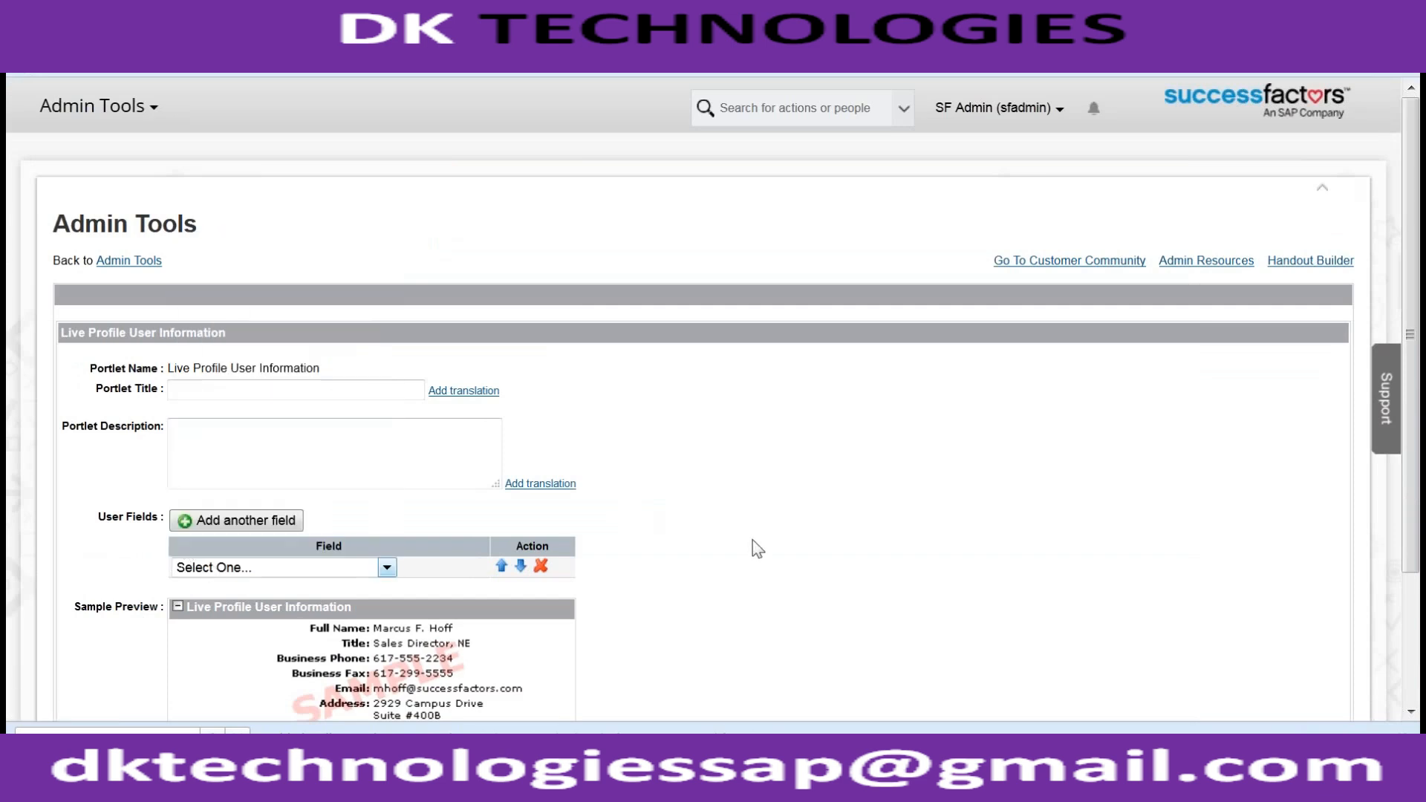
{"action": "scroll", "coordinate": [752, 542], "scroll_direction": "down", "scroll_amount": 3}
{"action": "left_click", "coordinate": [257, 626]}
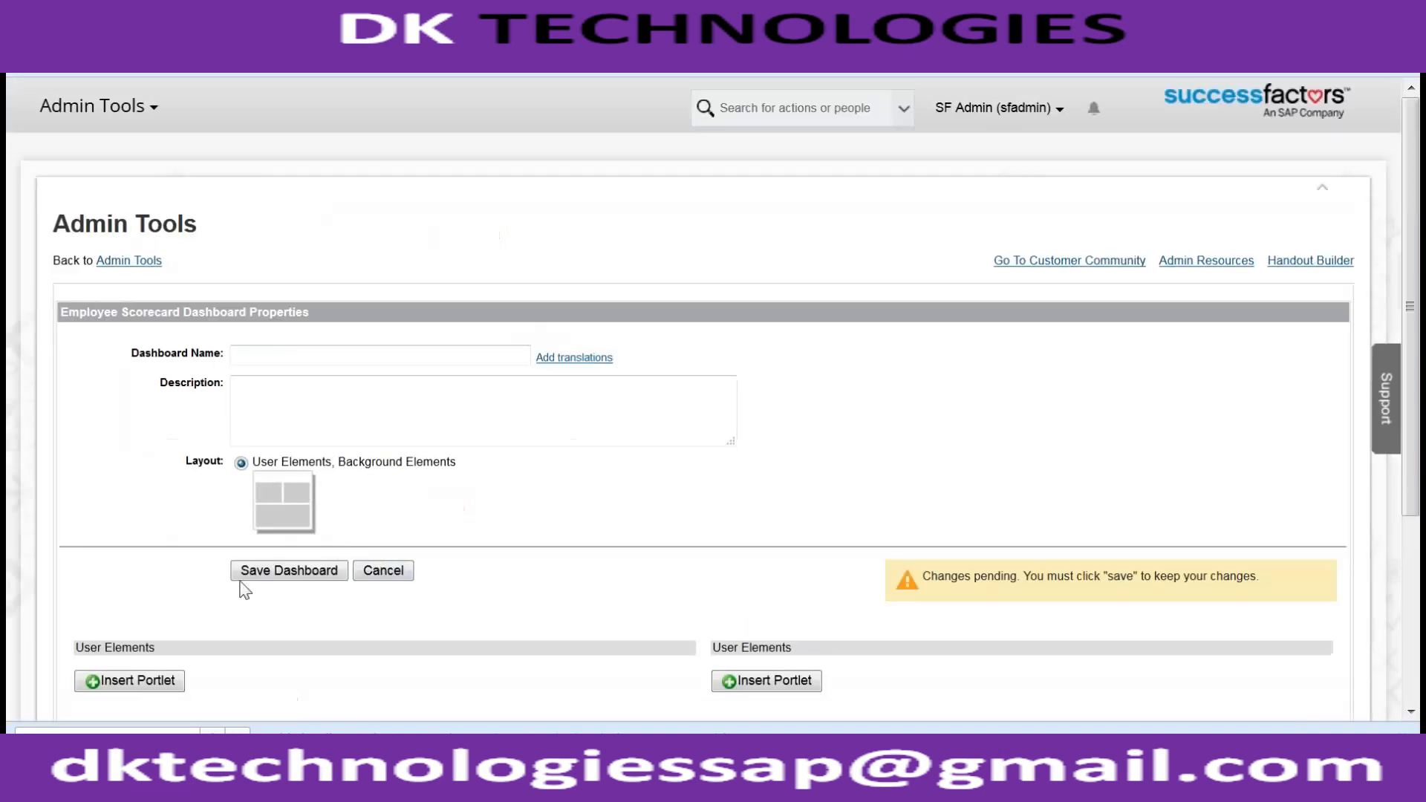
- Create a Live Profile MDF Information portlet and check its MDF Screen ID choices
{"action": "left_click", "coordinate": [164, 686]}
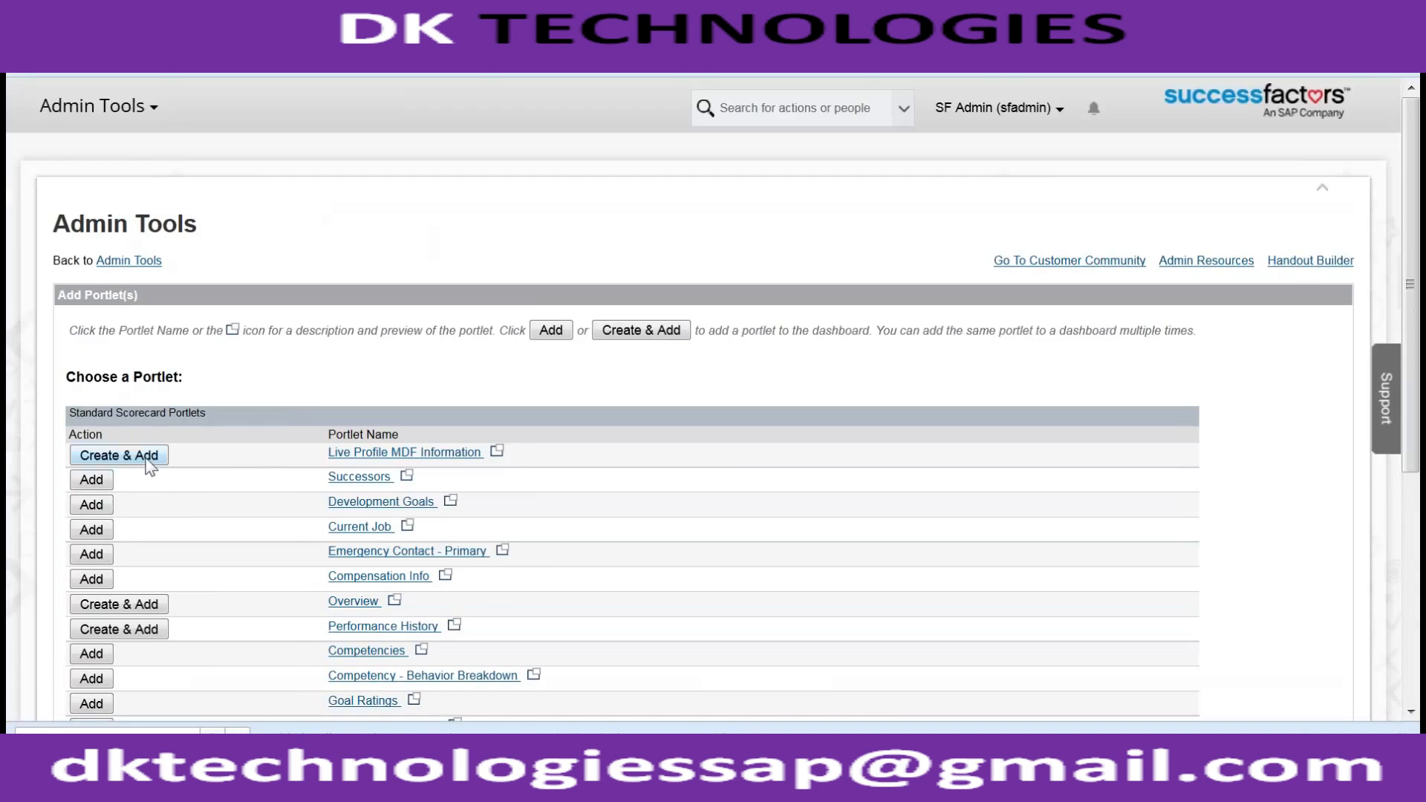
{"action": "left_click", "coordinate": [147, 459]}
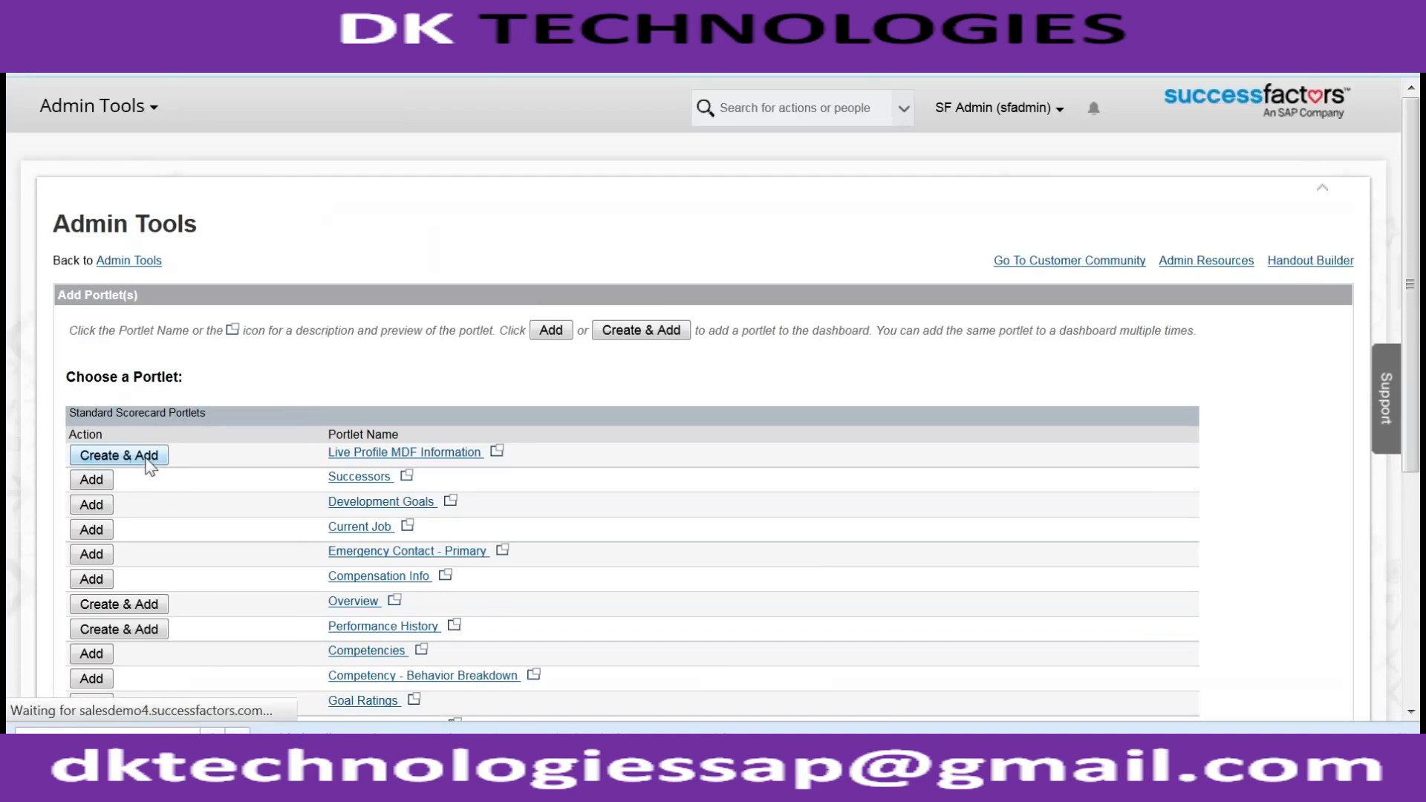
{"action": "left_click", "coordinate": [212, 519]}
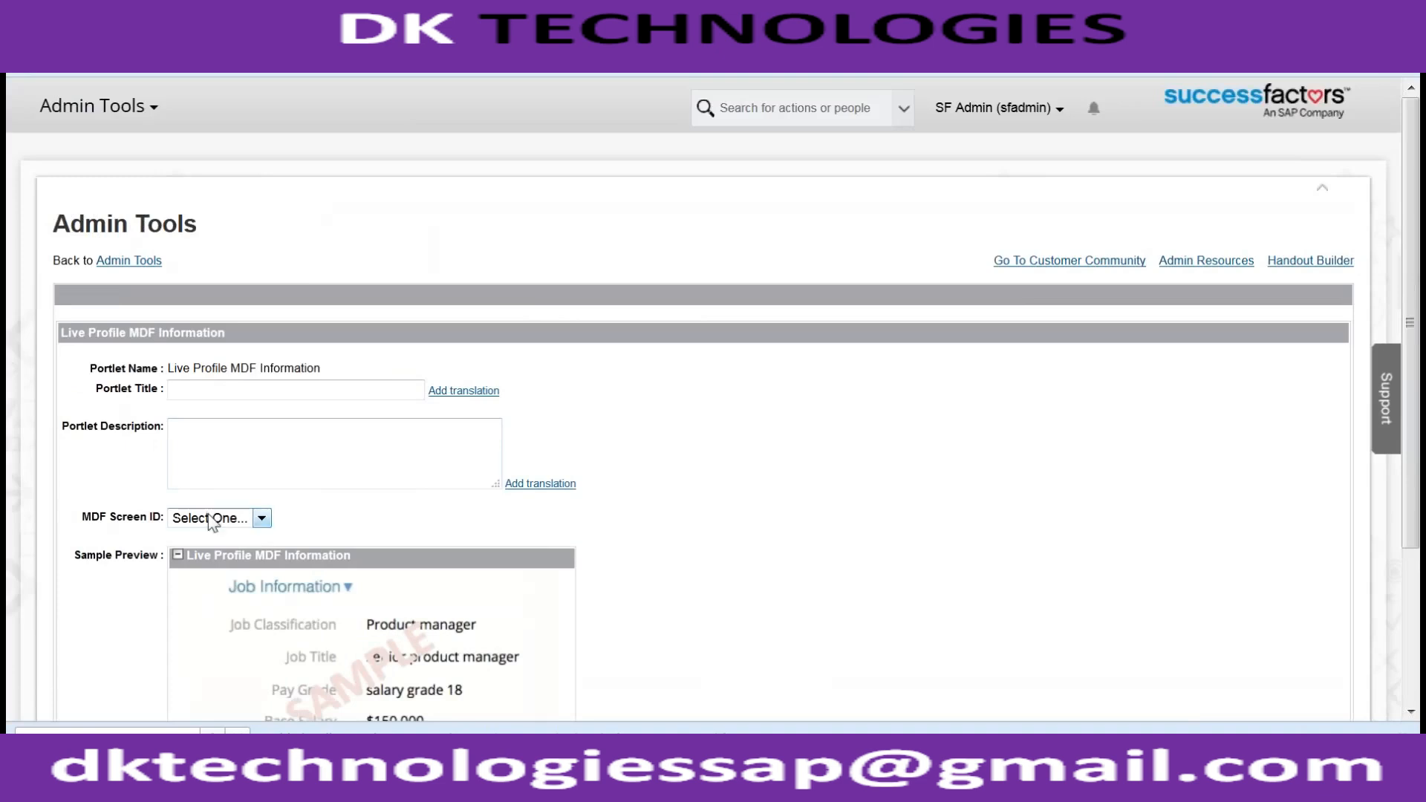
{"action": "left_click", "coordinate": [213, 520]}
{"action": "left_click", "coordinate": [213, 519]}
{"action": "left_click", "coordinate": [213, 518]}
{"action": "left_click", "coordinate": [214, 518]}
{"action": "left_click", "coordinate": [216, 520]}
{"action": "left_click", "coordinate": [220, 522]}
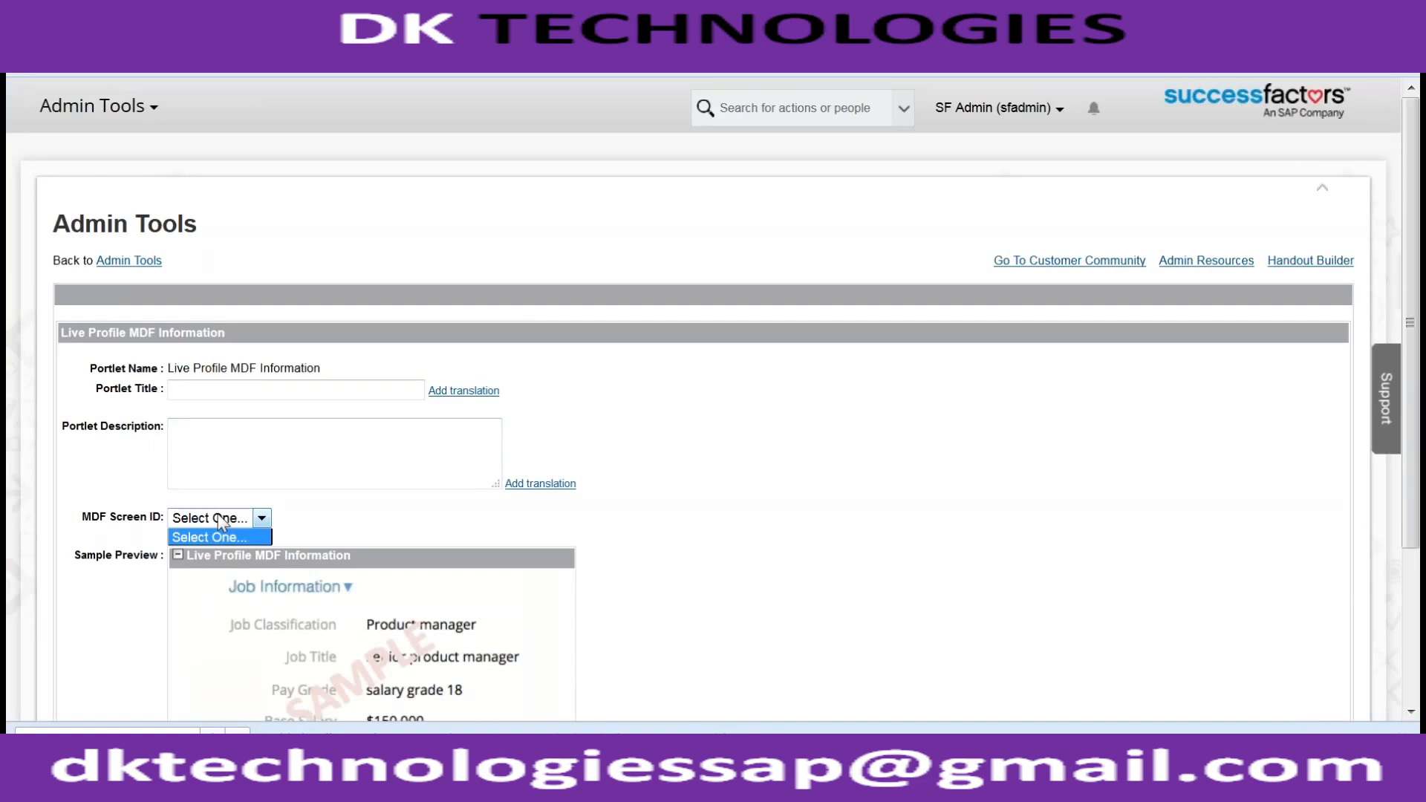
{"action": "left_click", "coordinate": [133, 264]}
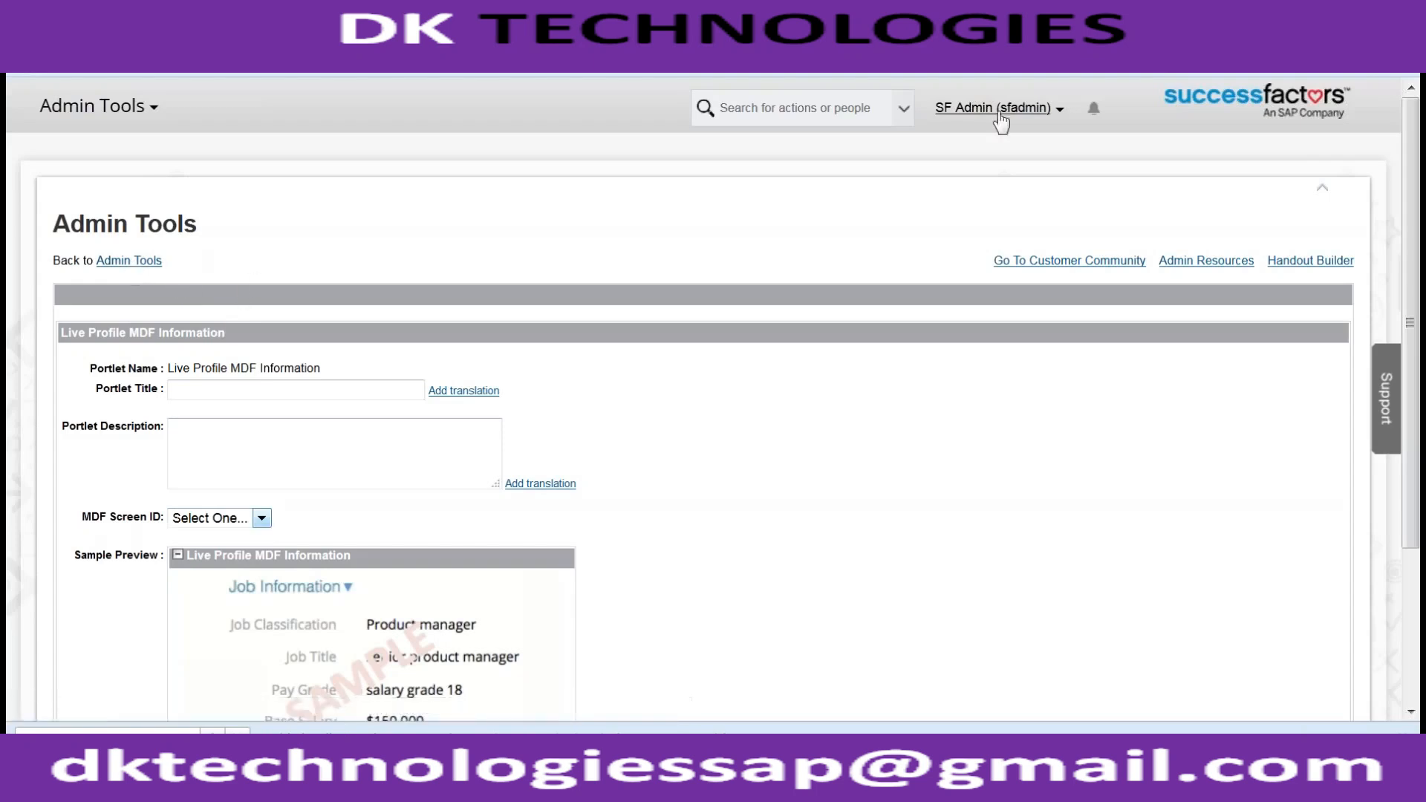
- Log out of the SF Admin account, leaving the unsaved page
{"action": "left_click", "coordinate": [969, 108]}
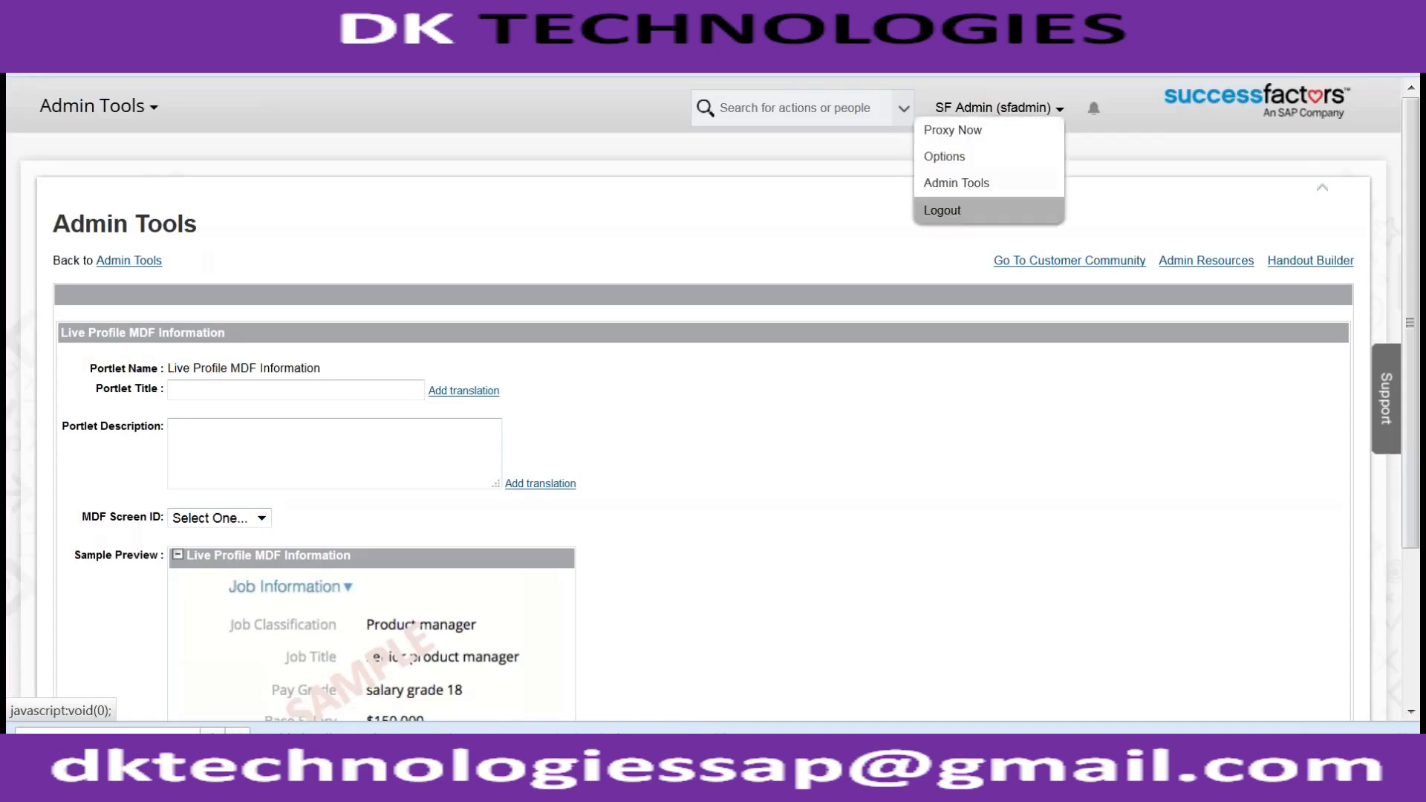
{"action": "left_click", "coordinate": [954, 212]}
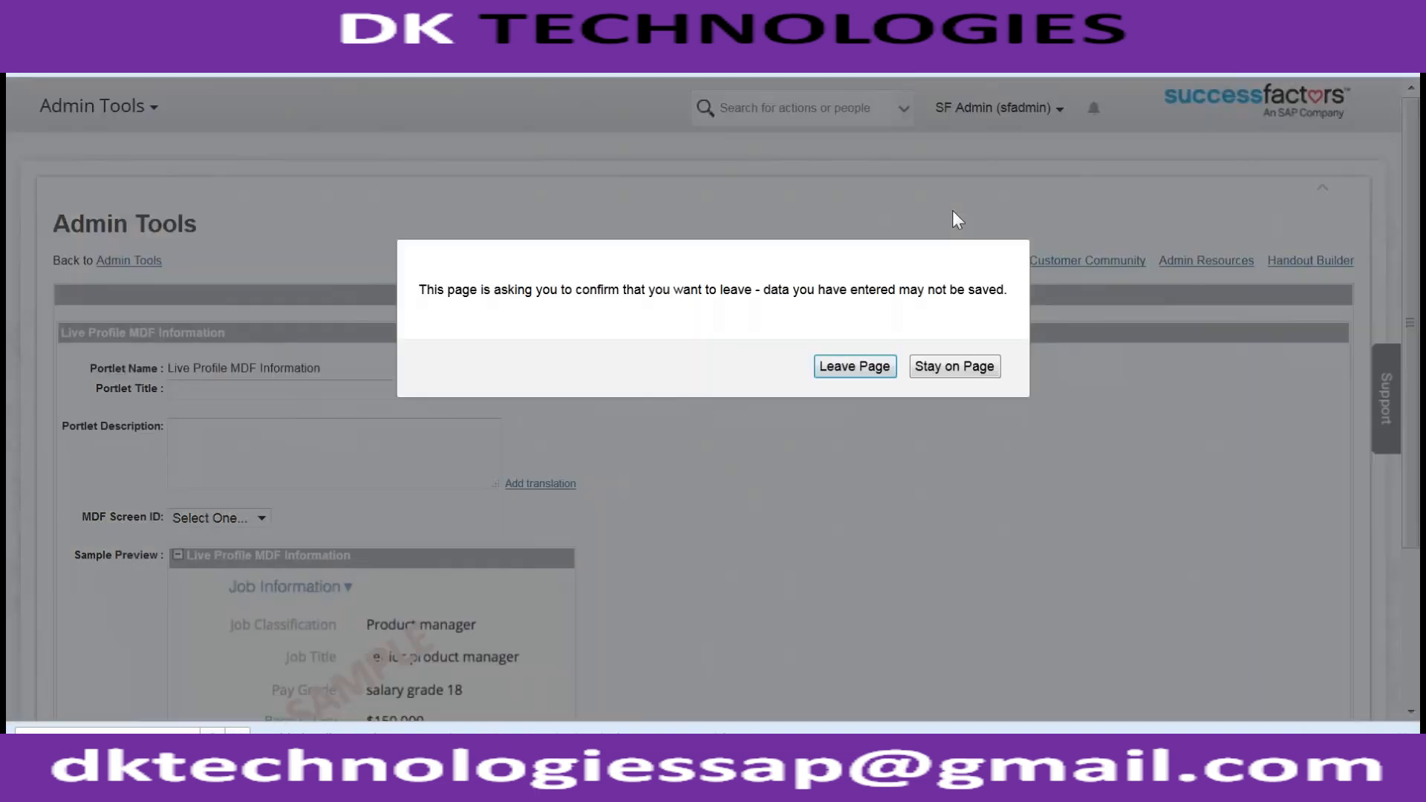
{"action": "left_click", "coordinate": [879, 369]}
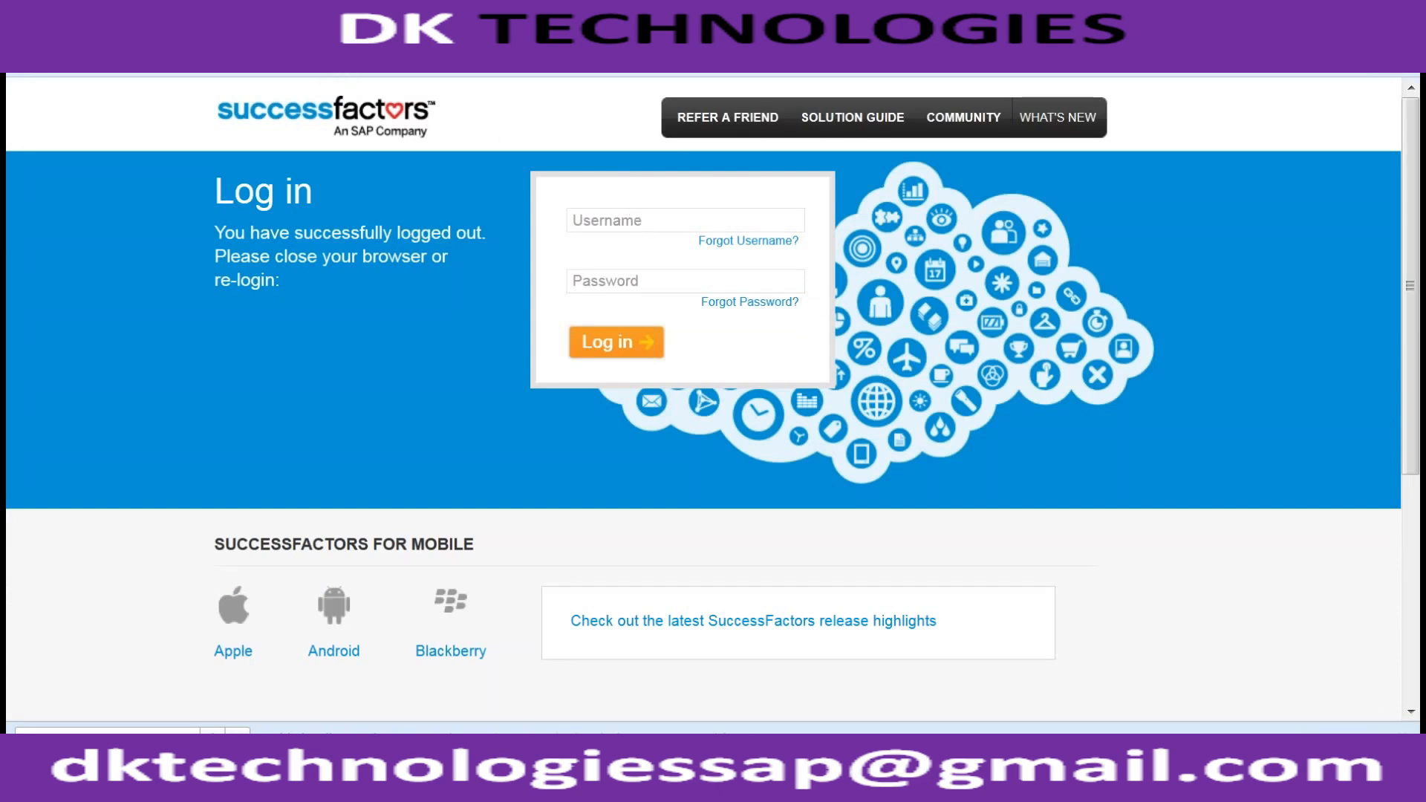
- Log back in with the company ID, admin username and password
{"action": "key", "text": "Return"}
{"action": "left_click", "coordinate": [677, 224]}
{"action": "type", "text": "ace8vt"}
{"action": "key", "text": "Tab"}
{"action": "type", "text": "sfadmin"}
{"action": "key", "text": "Tab"}
{"action": "type", "text": "p************"}
{"action": "key", "text": "Return"}
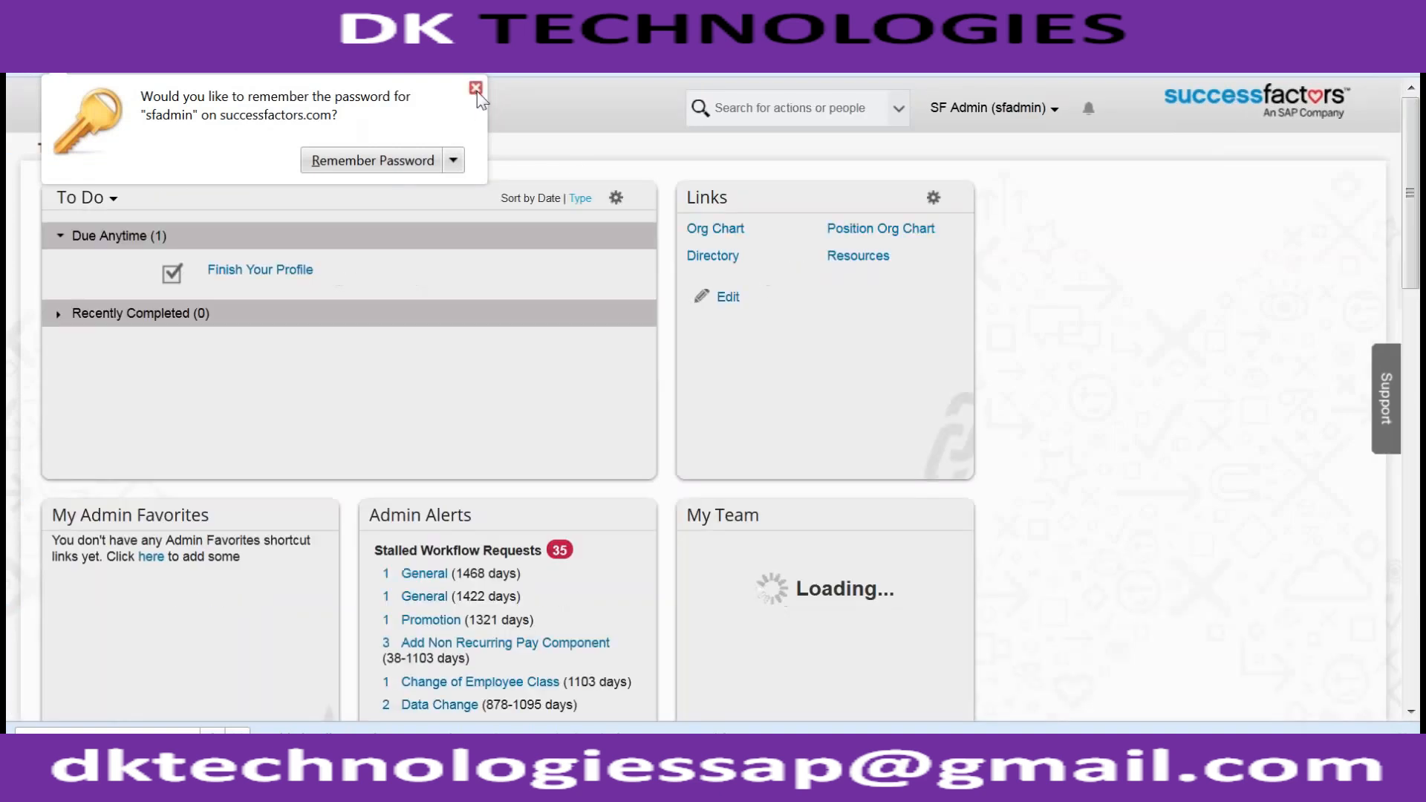
- Dismiss the remember-password prompt and go to Admin Center from the account menu
{"action": "left_click", "coordinate": [476, 87]}
{"action": "left_click", "coordinate": [988, 108]}
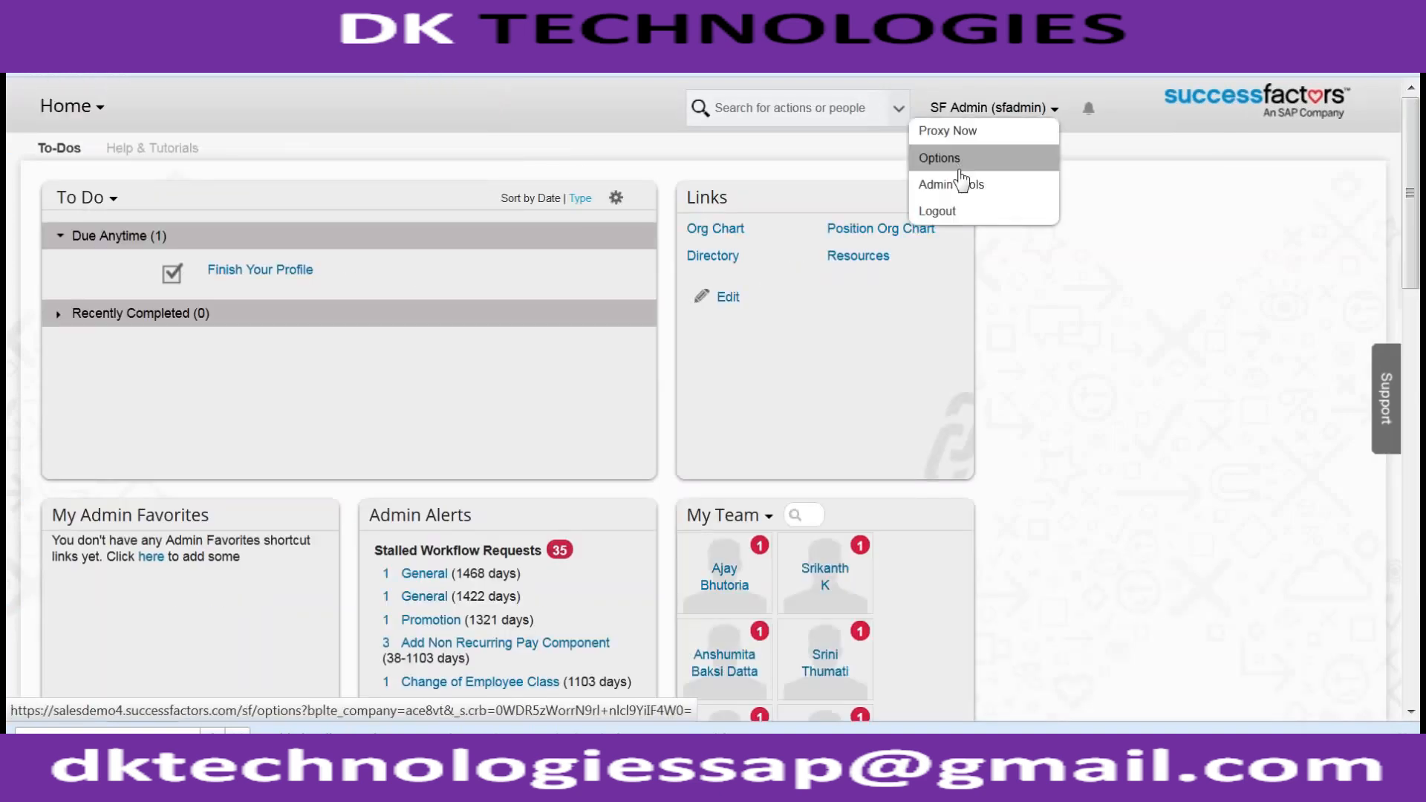
{"action": "left_click", "coordinate": [961, 182]}
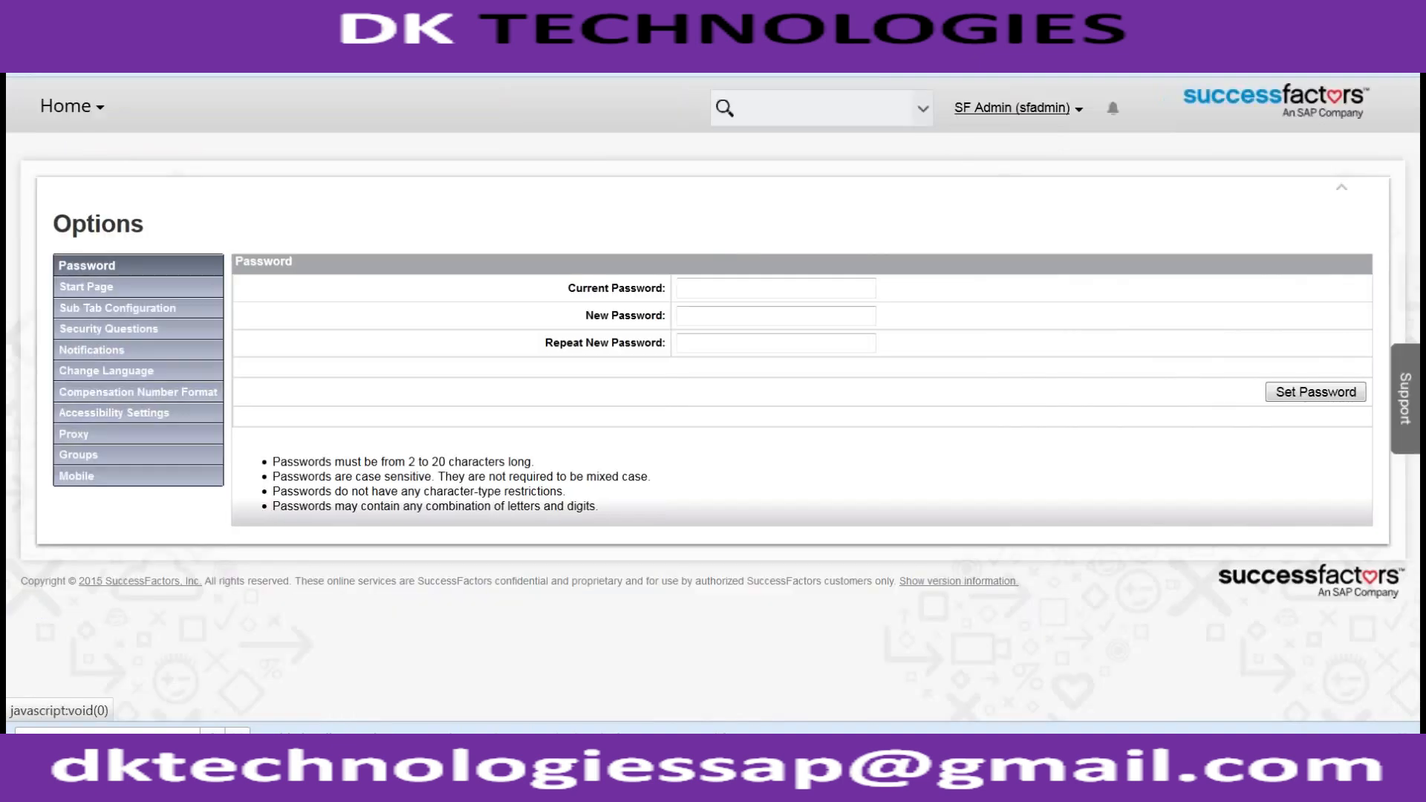
{"action": "left_click", "coordinate": [1008, 111]}
{"action": "left_click", "coordinate": [1002, 182]}
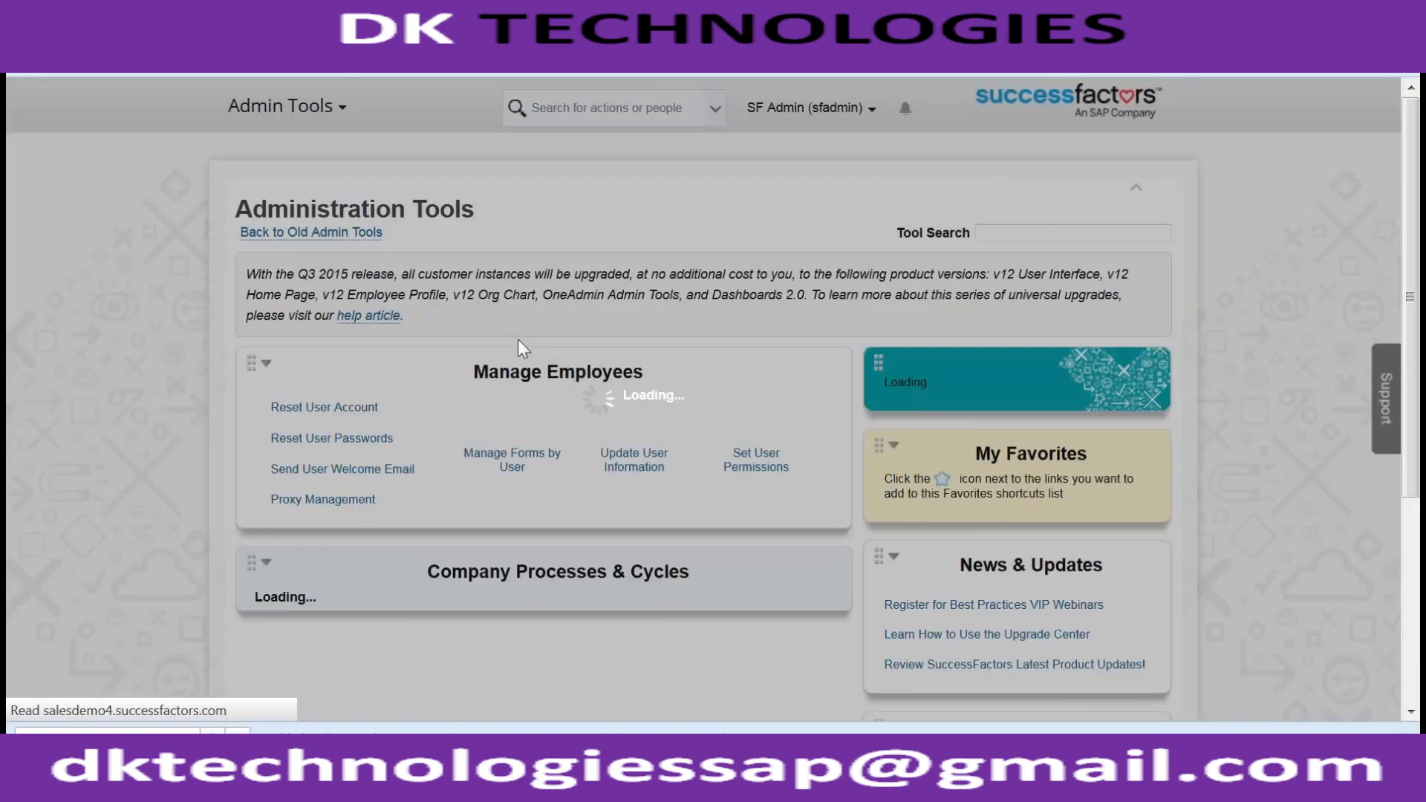
- Open Configure Employee Files under Company Processes & Cycles and add a new view
{"action": "scroll", "coordinate": [267, 518], "scroll_direction": "down", "scroll_amount": 1}
{"action": "scroll", "coordinate": [267, 517], "scroll_direction": "down", "scroll_amount": 4}
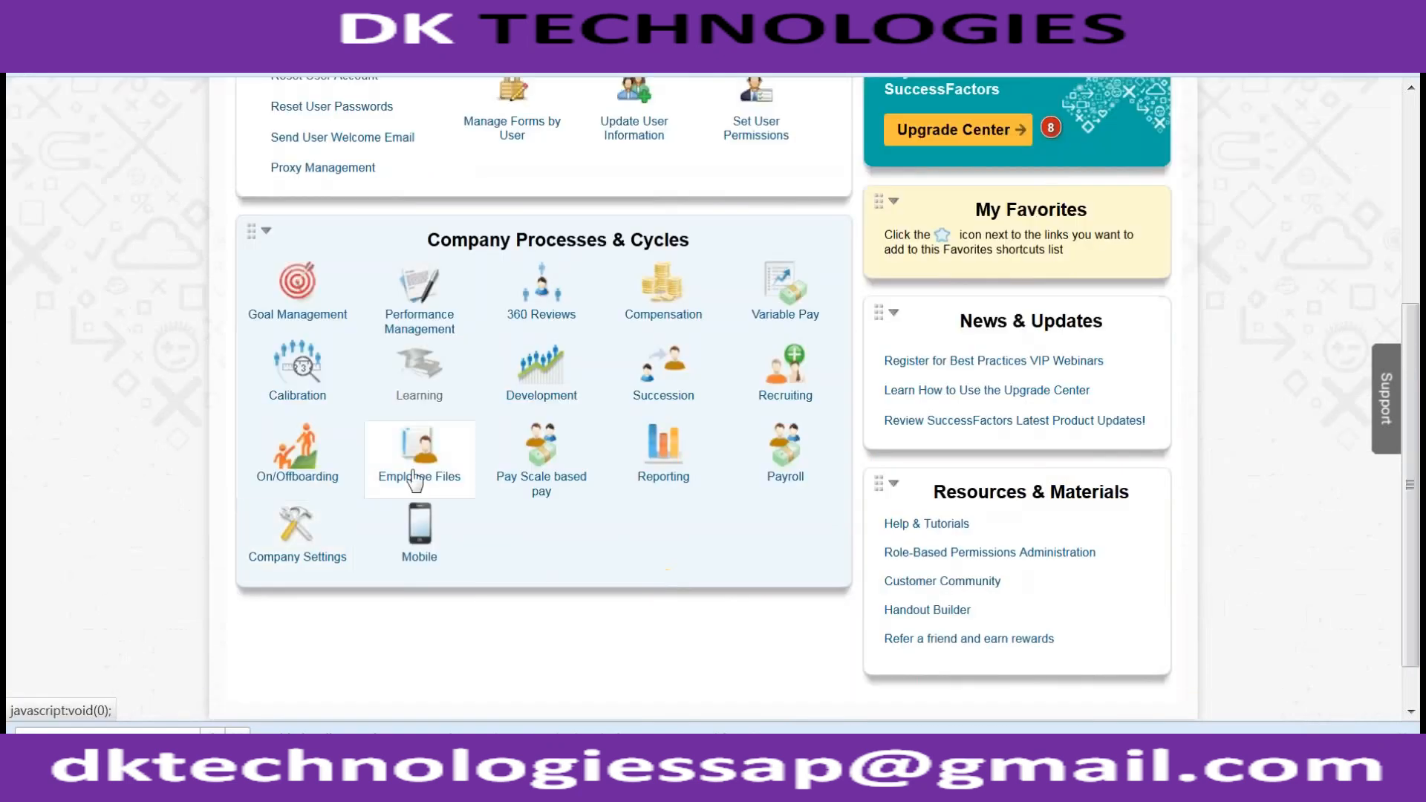
{"action": "left_click", "coordinate": [416, 457]}
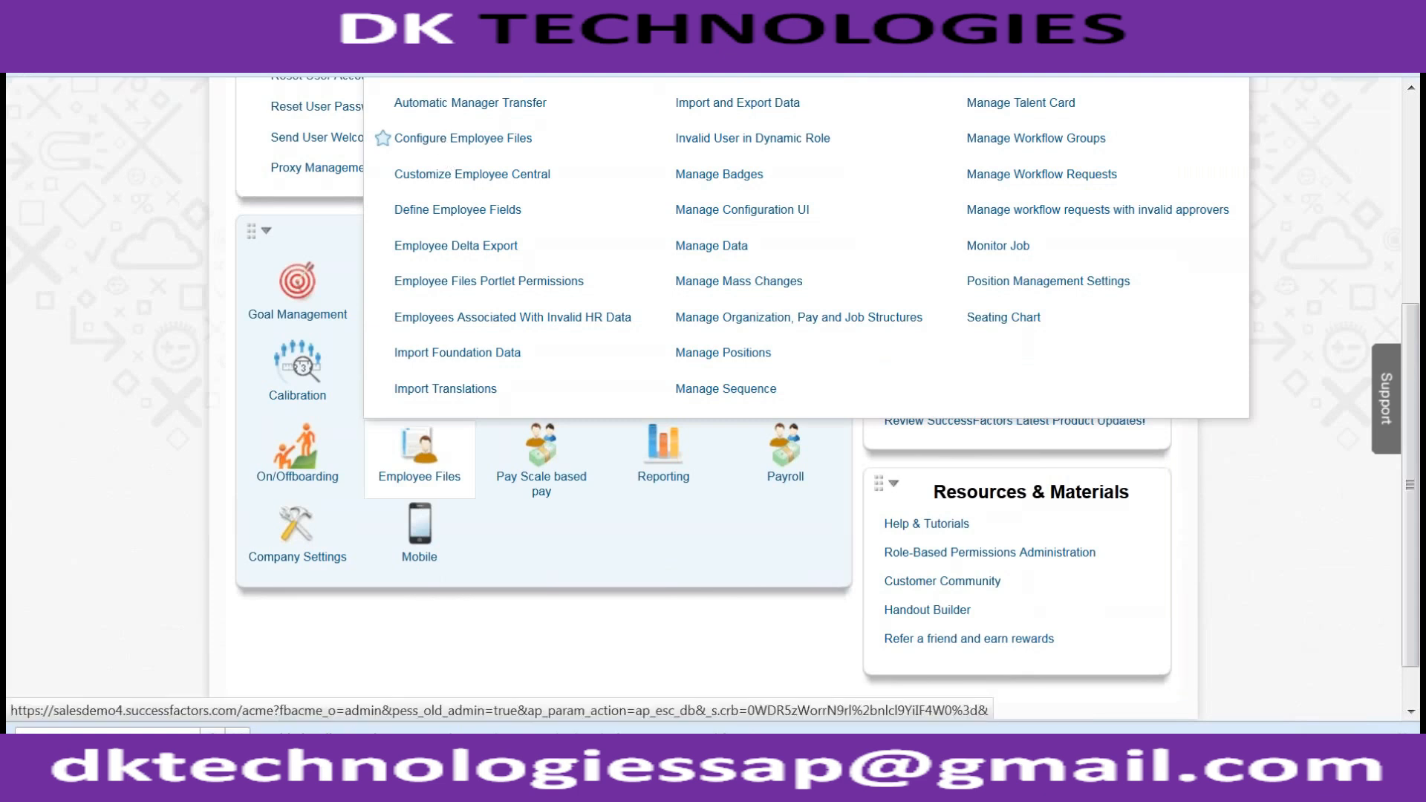
{"action": "left_click", "coordinate": [449, 139]}
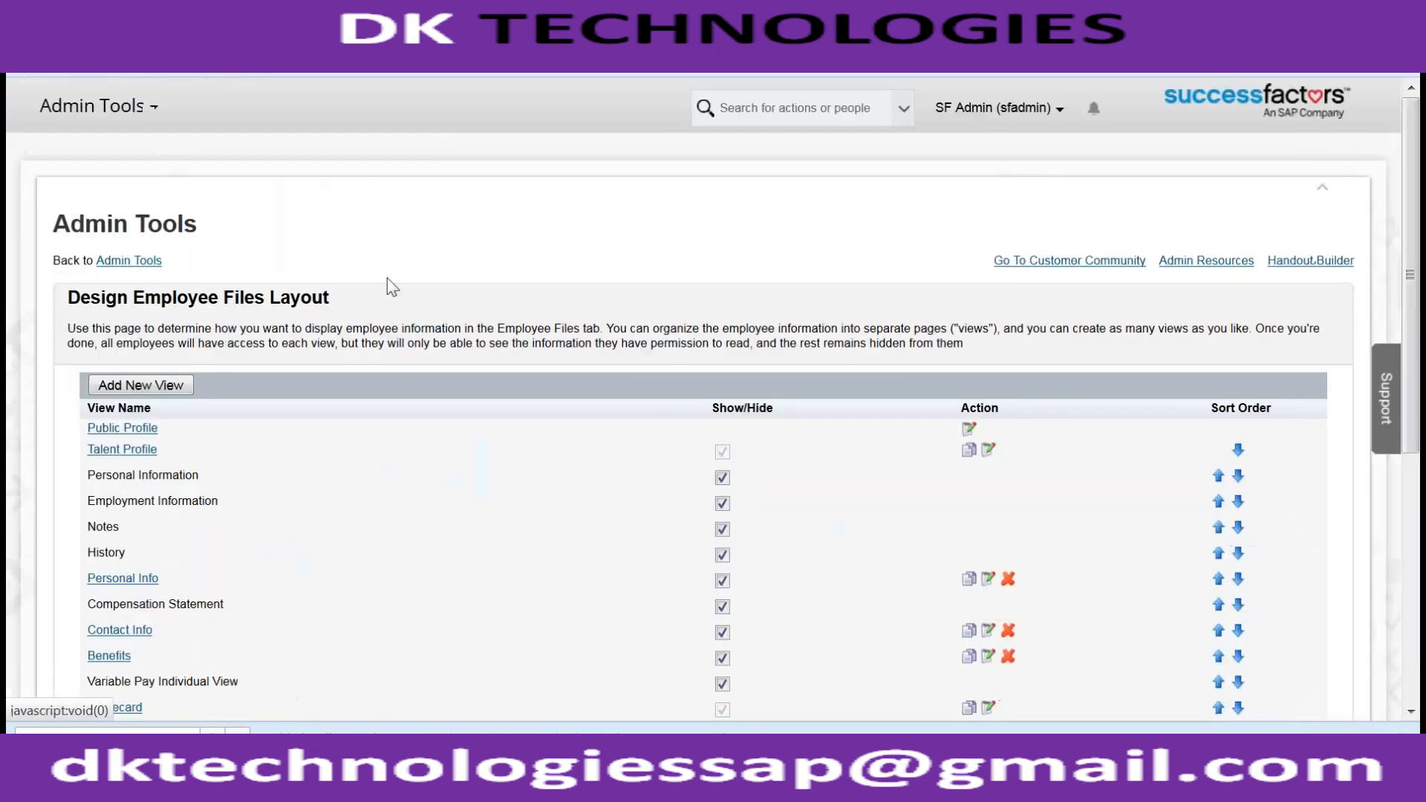
{"action": "left_click", "coordinate": [160, 386]}
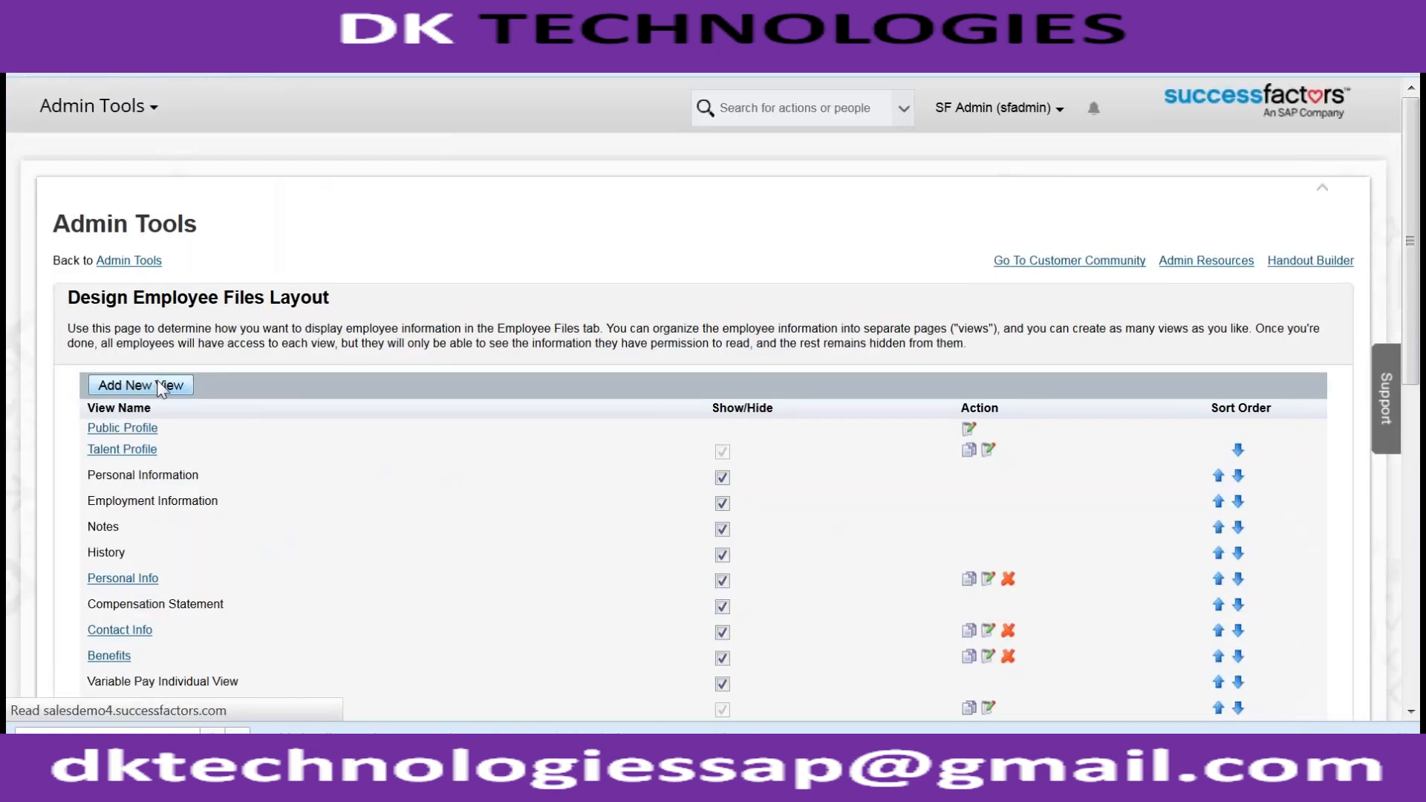
- Name the new Employee Files view 'Emp Training Details'
{"action": "left_click", "coordinate": [299, 355]}
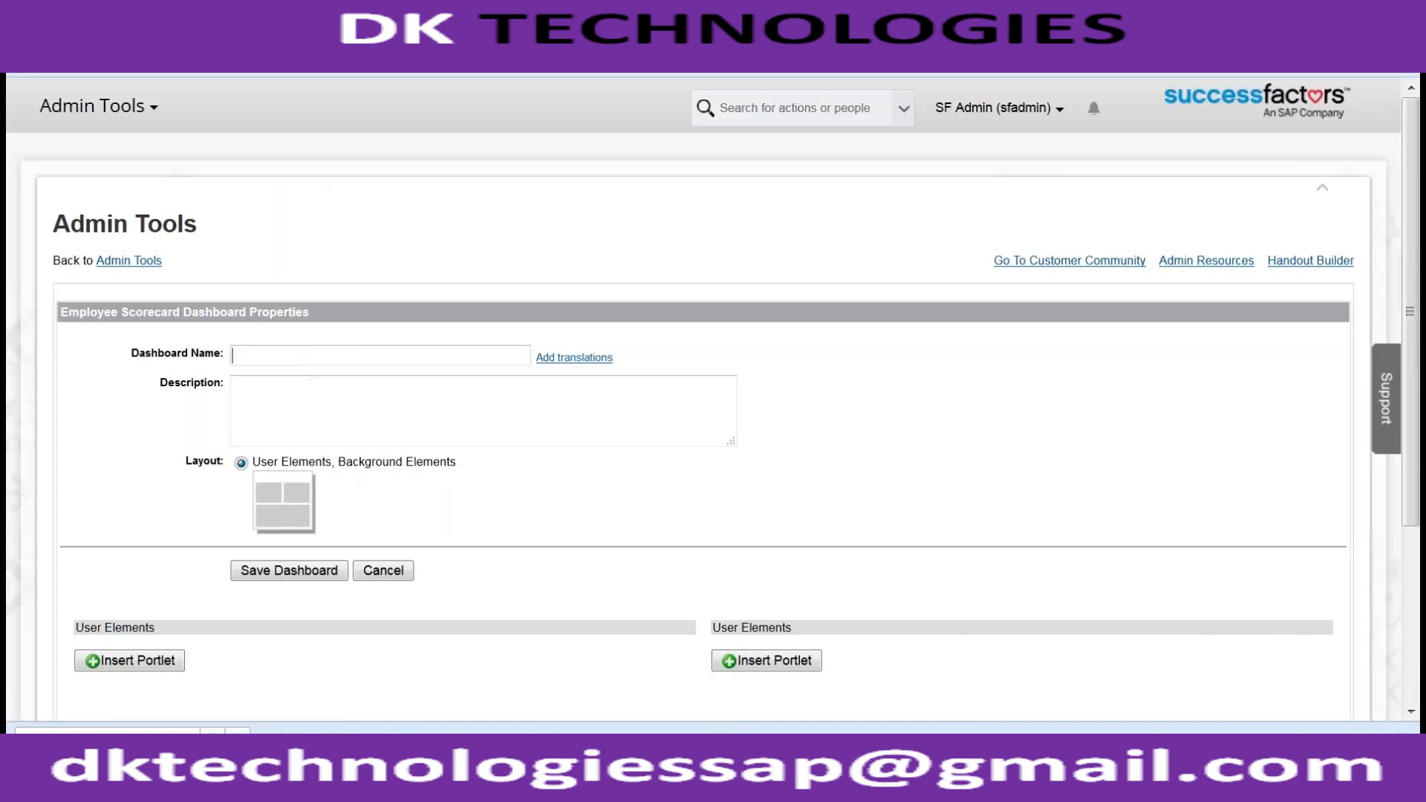
{"action": "type", "text": "Emp"}
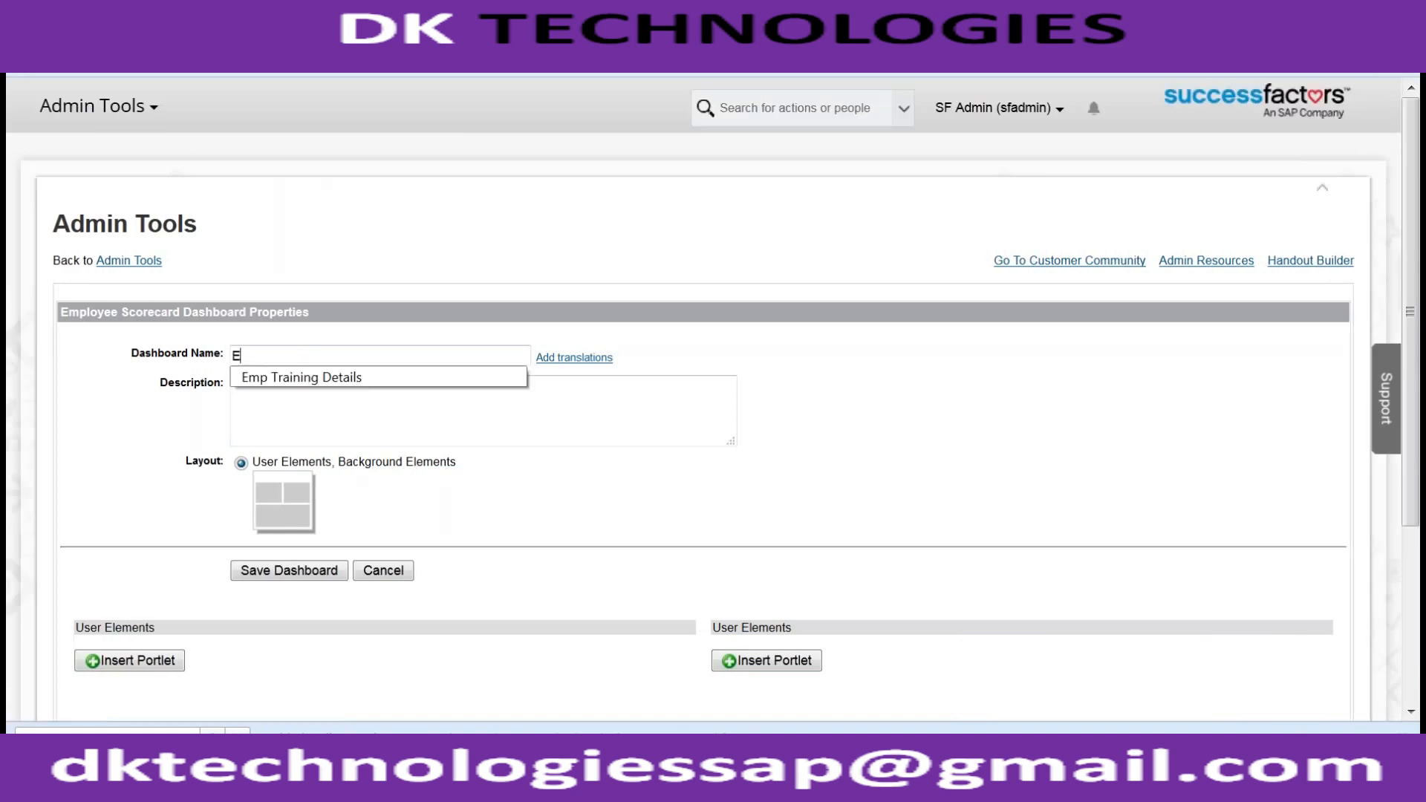
{"action": "key", "text": "Down"}
{"action": "key", "text": "Return"}
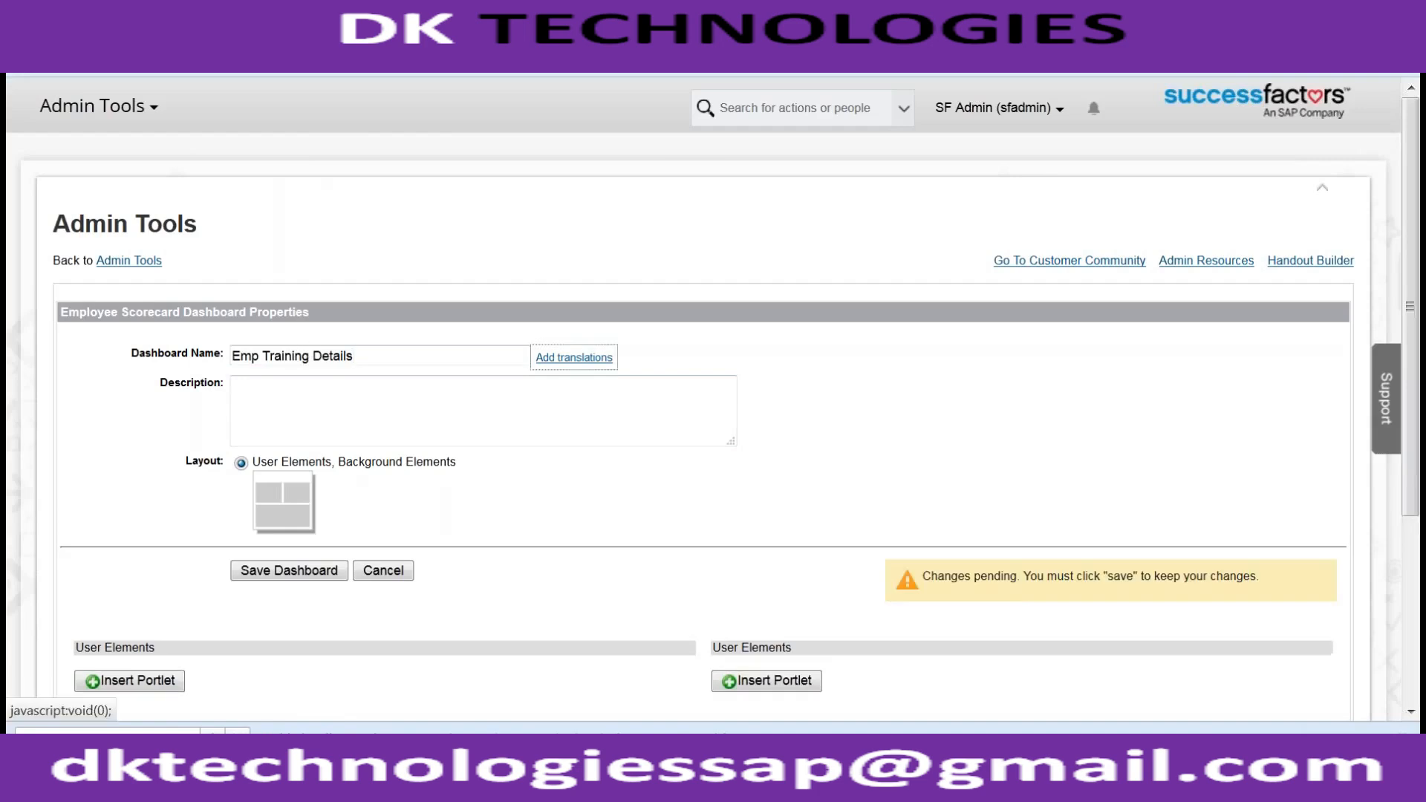
- Insert a Live Profile MDF Information portlet and check its MDF Screen ID choices
{"action": "left_click", "coordinate": [175, 680]}
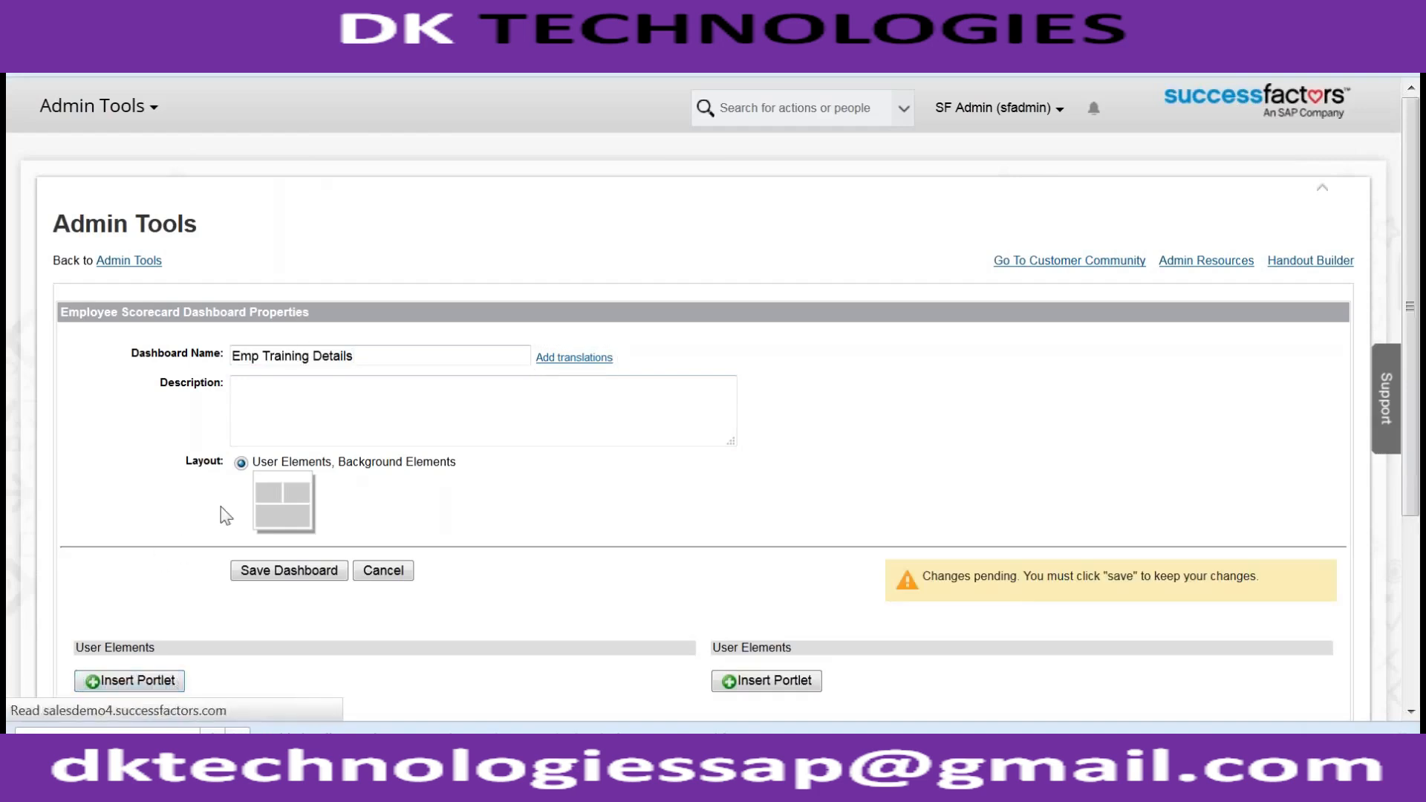
{"action": "left_click", "coordinate": [150, 454]}
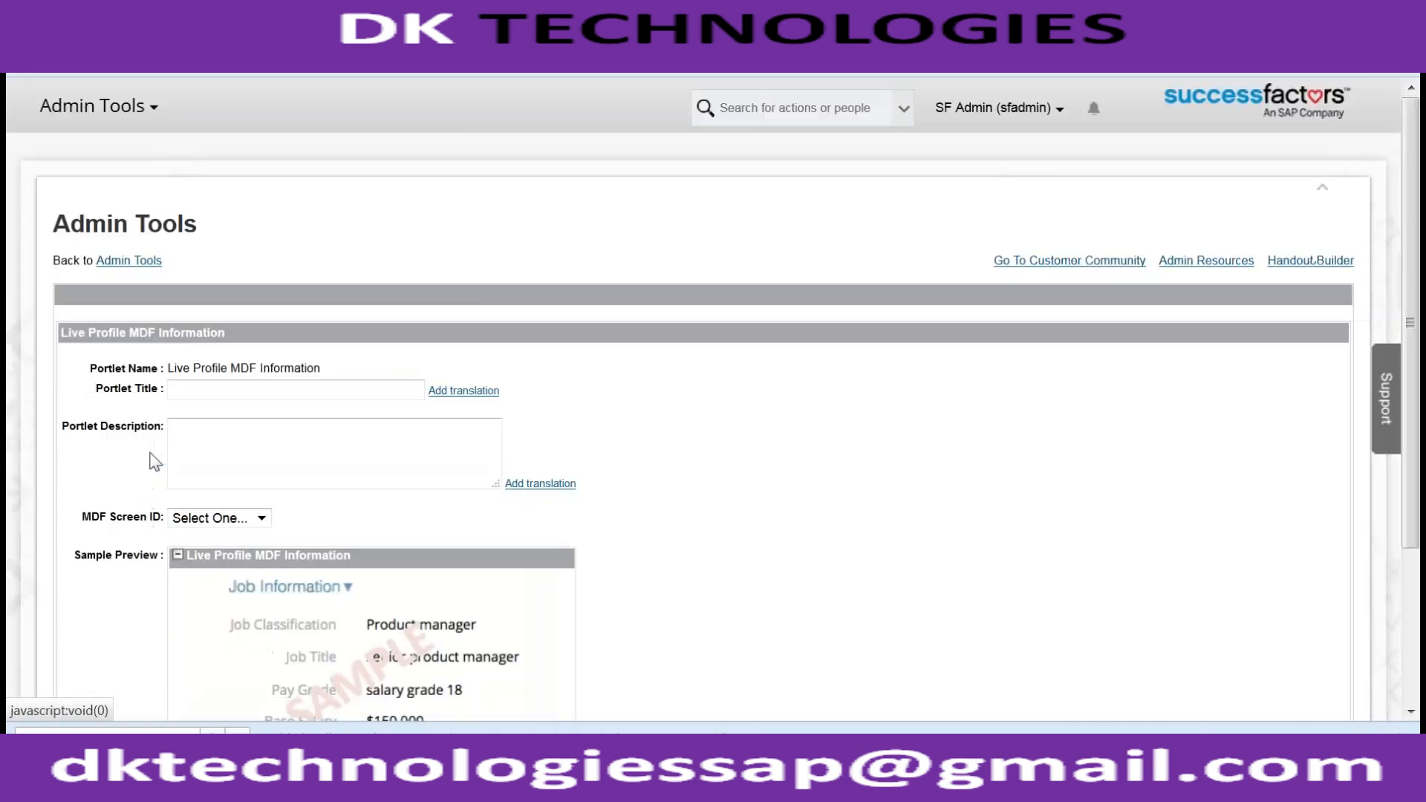
{"action": "left_click", "coordinate": [188, 519]}
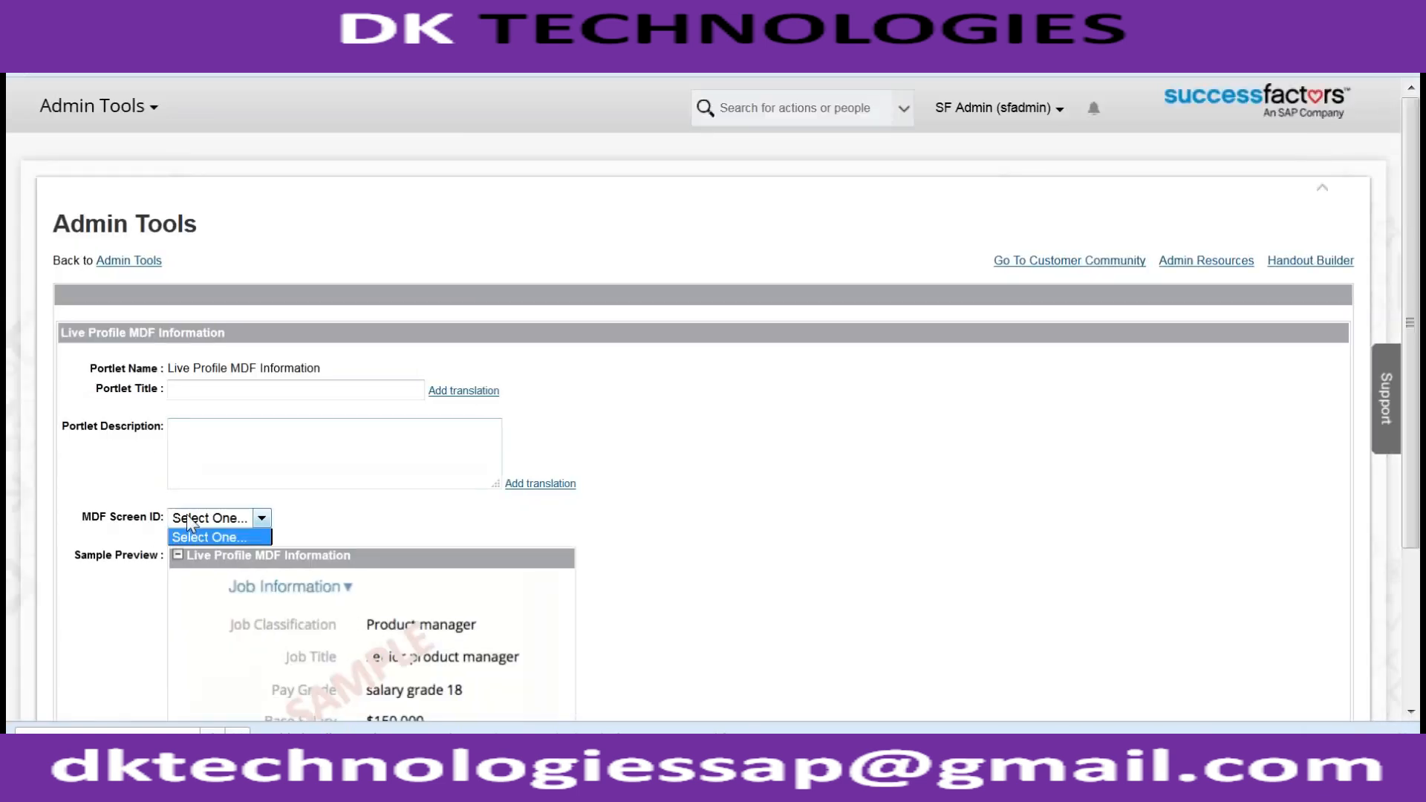
{"action": "left_click", "coordinate": [652, 356]}
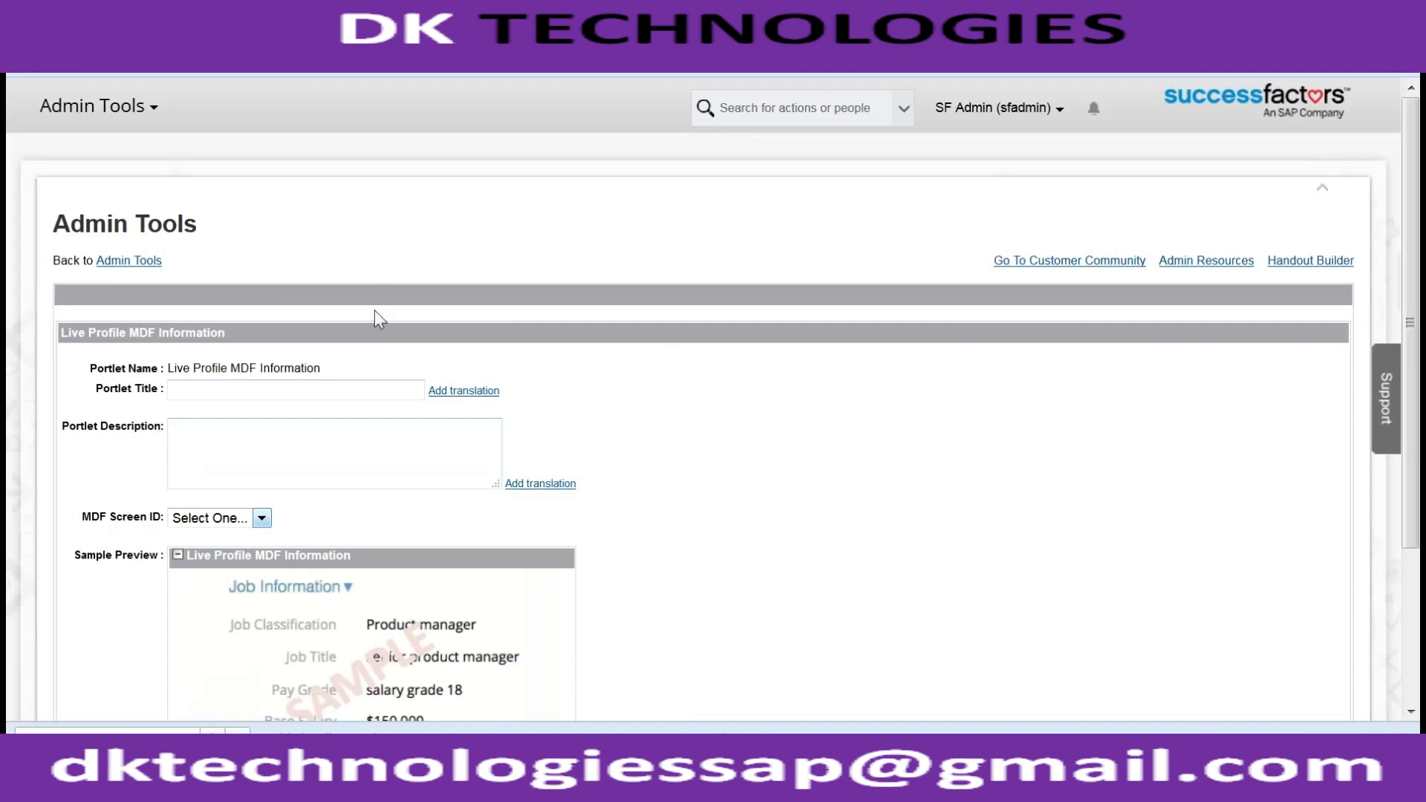
- Leave the unsaved portlet form for Admin Tools and show the Set User Permissions options
{"action": "left_click", "coordinate": [112, 262]}
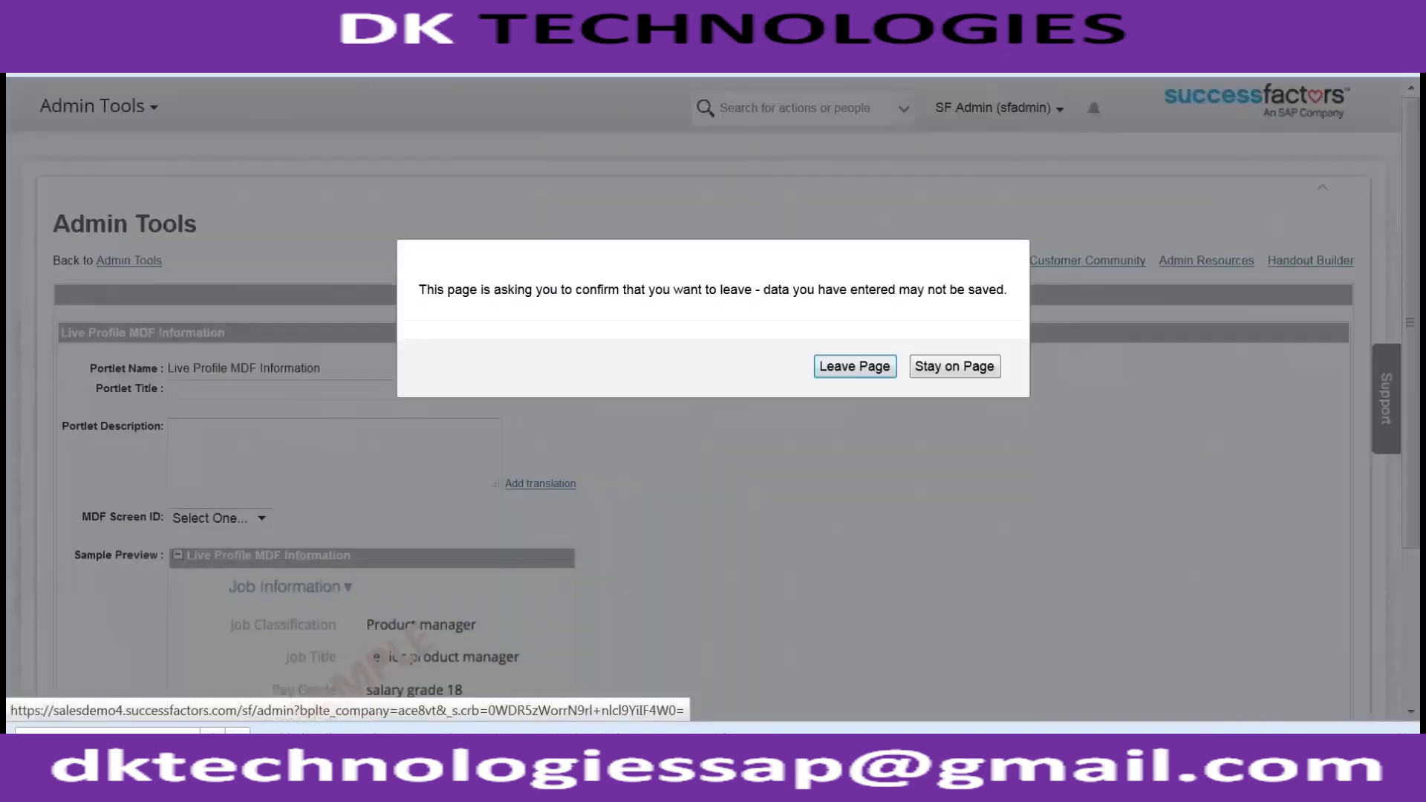
{"action": "left_click", "coordinate": [846, 367]}
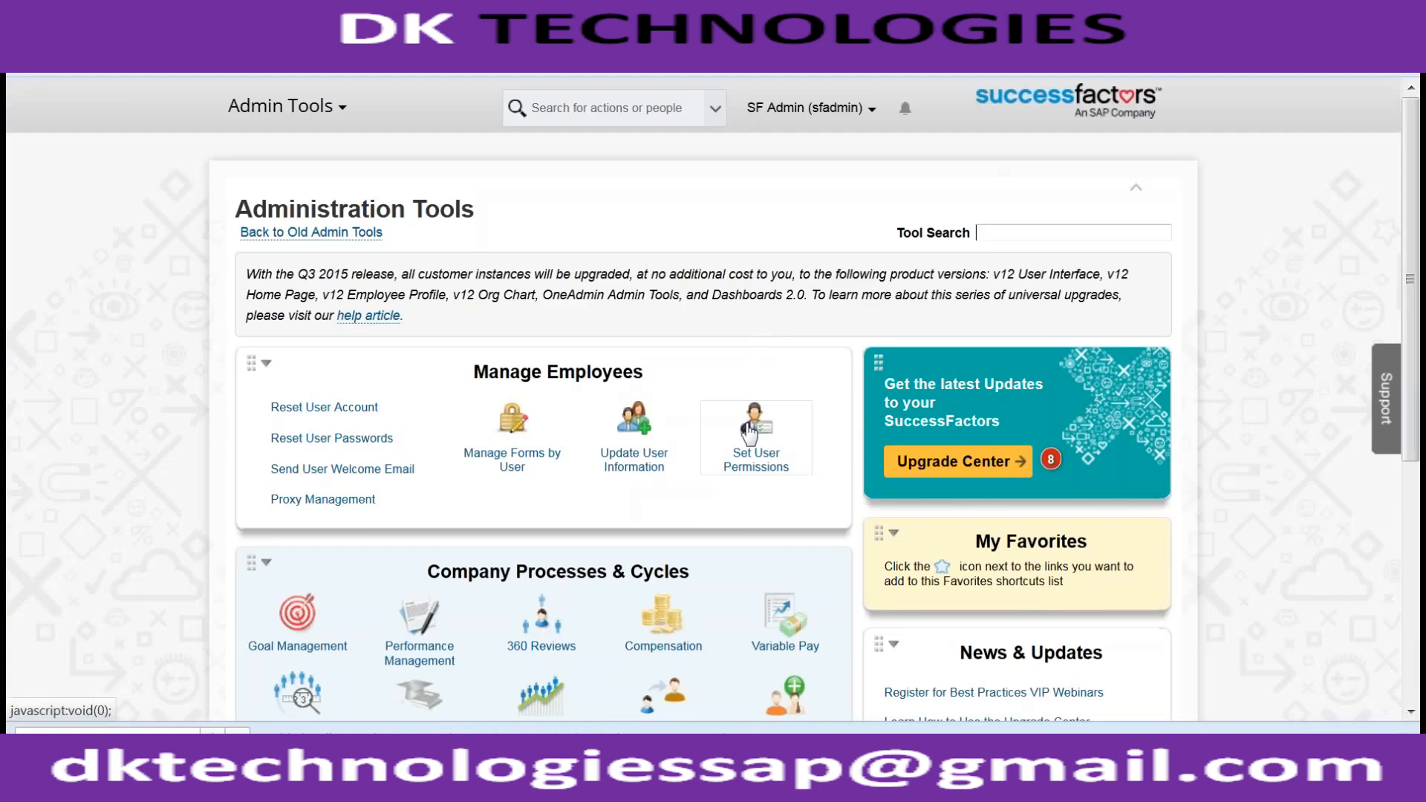
{"action": "left_click", "coordinate": [748, 430]}
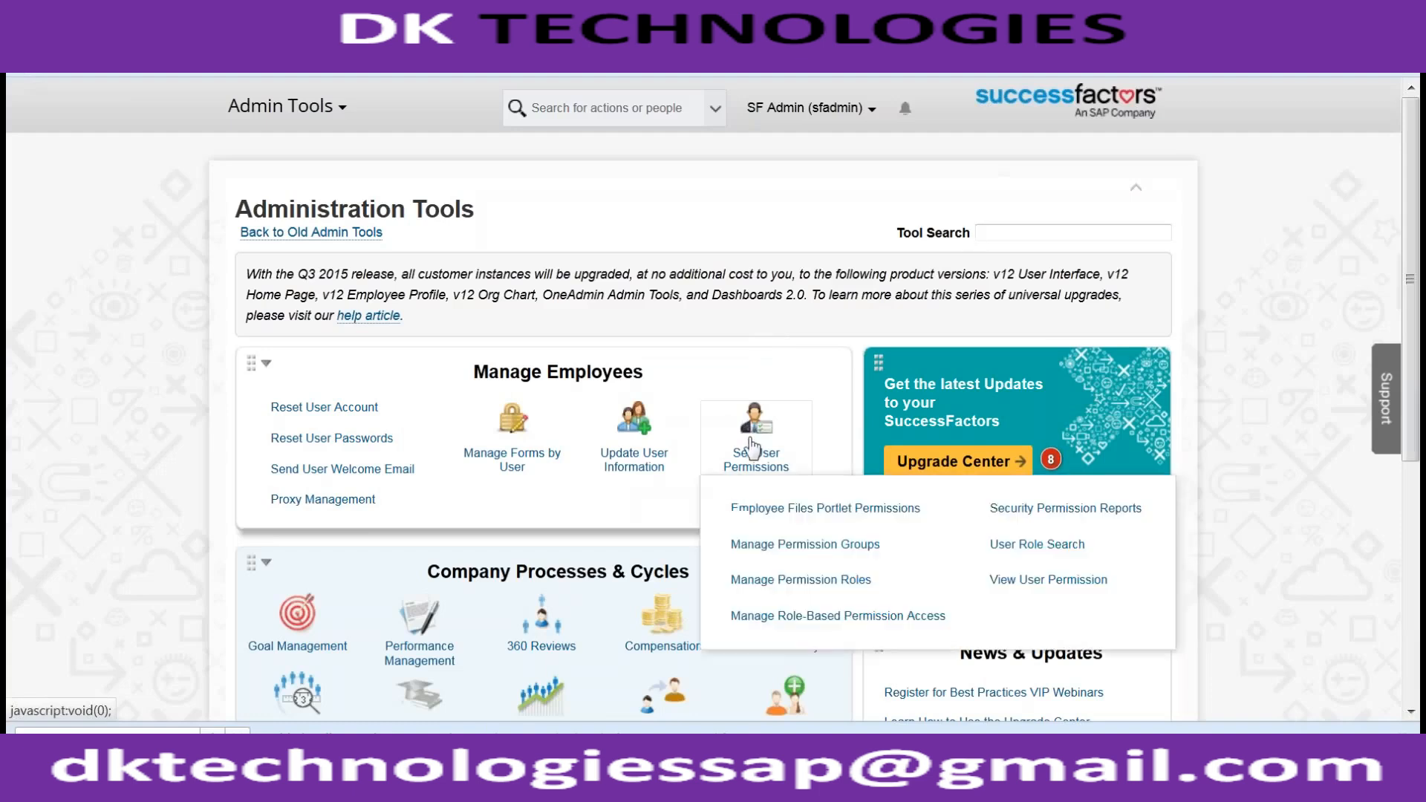
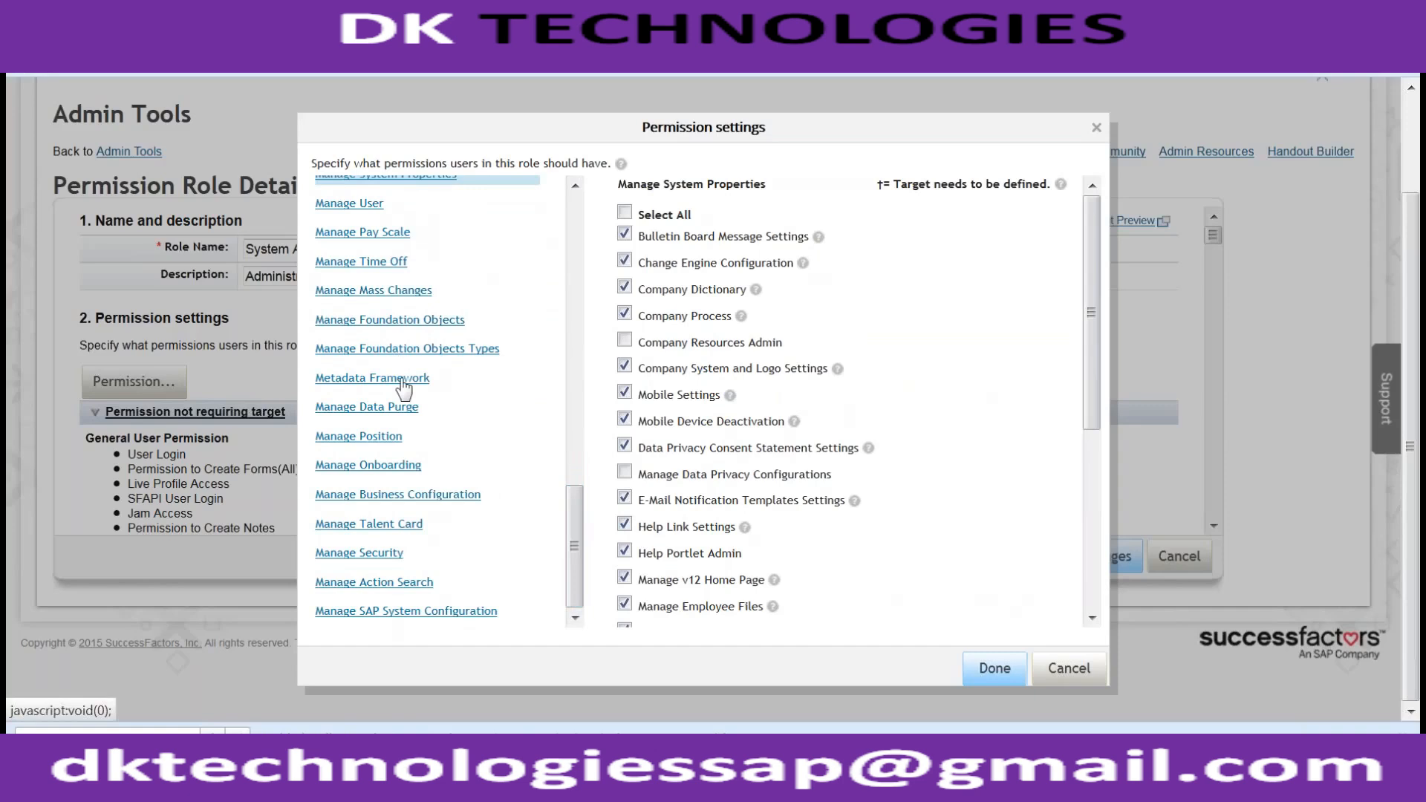
- Review the Manage Business Configuration and Manage Security permissions for the System Admin role
{"action": "left_click", "coordinate": [364, 495]}
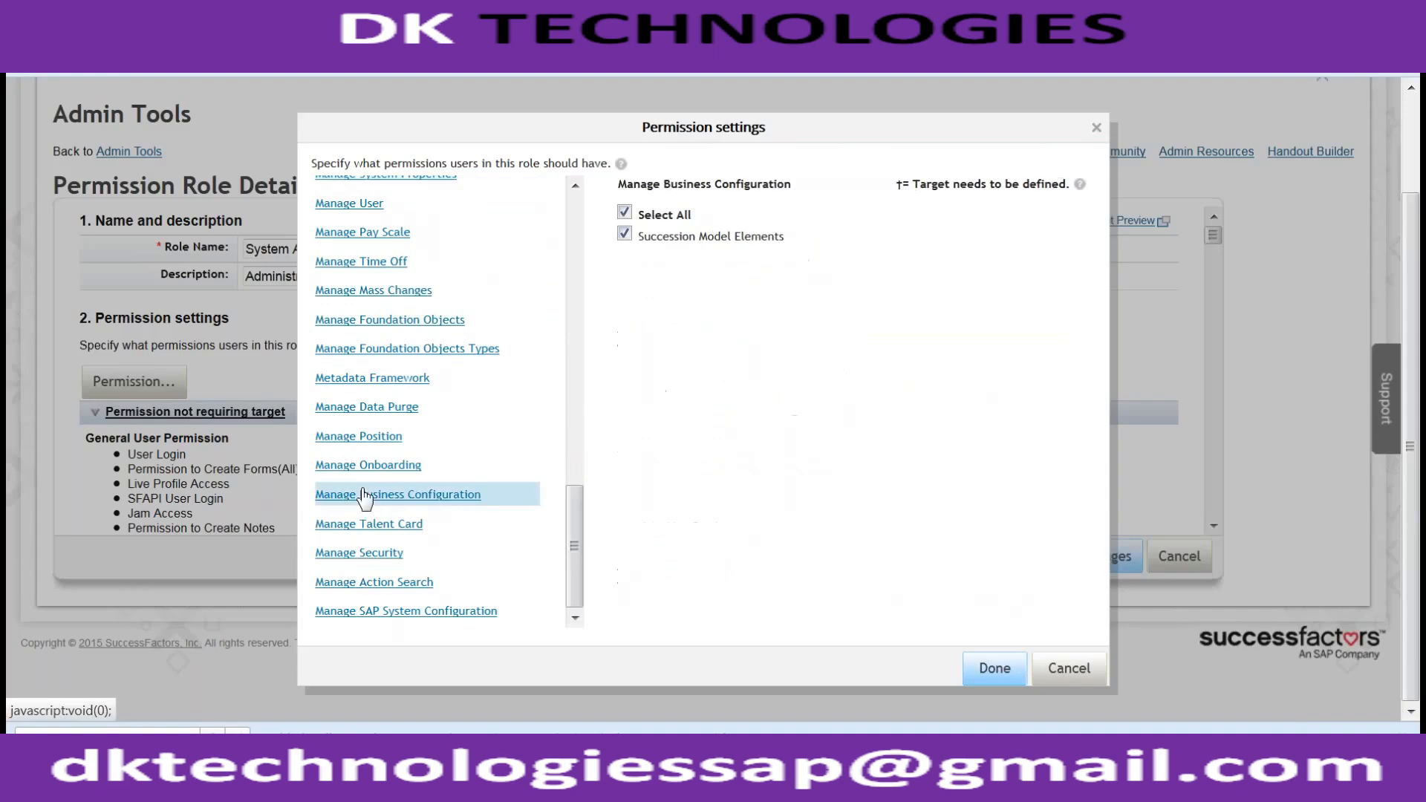
{"action": "left_click", "coordinate": [374, 559]}
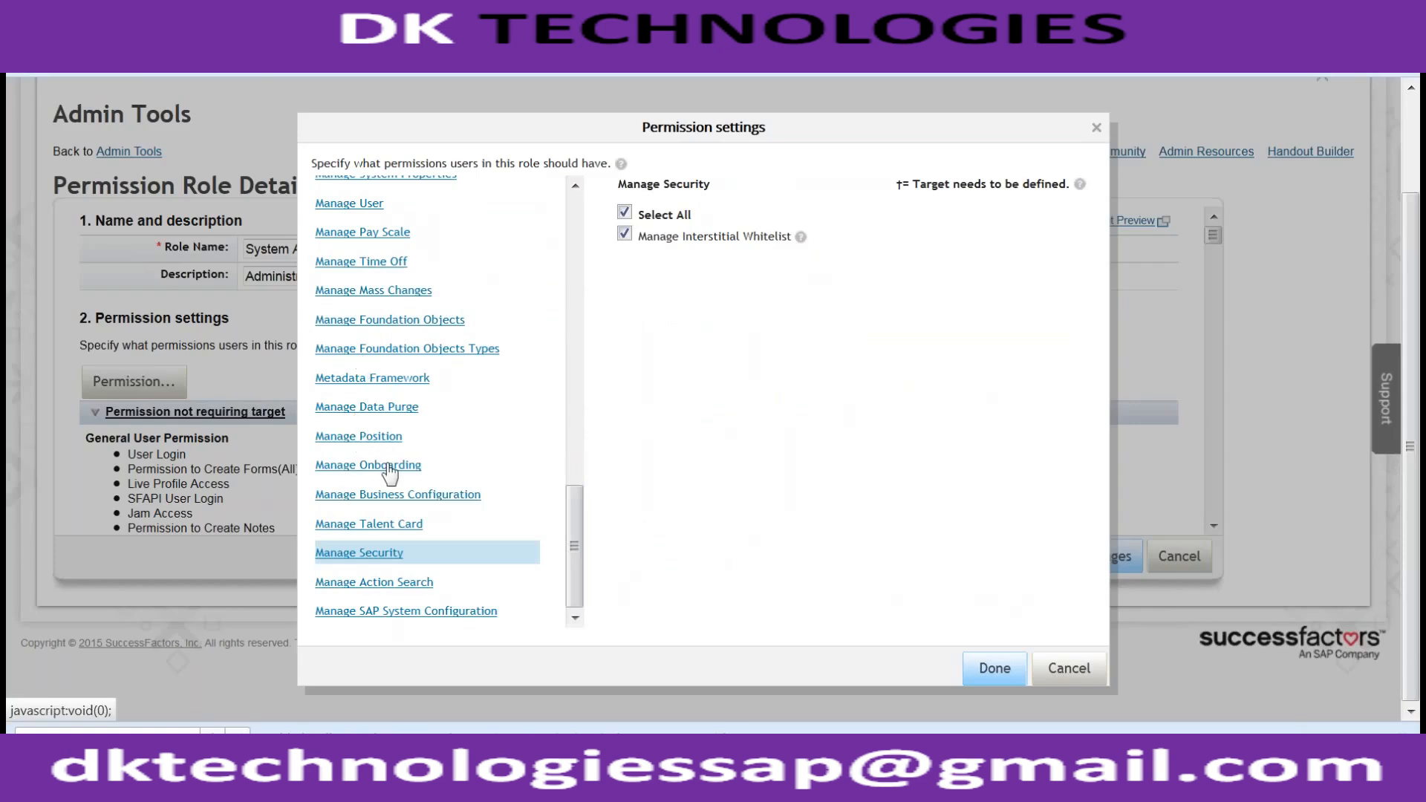
{"action": "scroll", "coordinate": [389, 473], "scroll_direction": "up", "scroll_amount": 1}
{"action": "scroll", "coordinate": [390, 473], "scroll_direction": "up", "scroll_amount": 4}
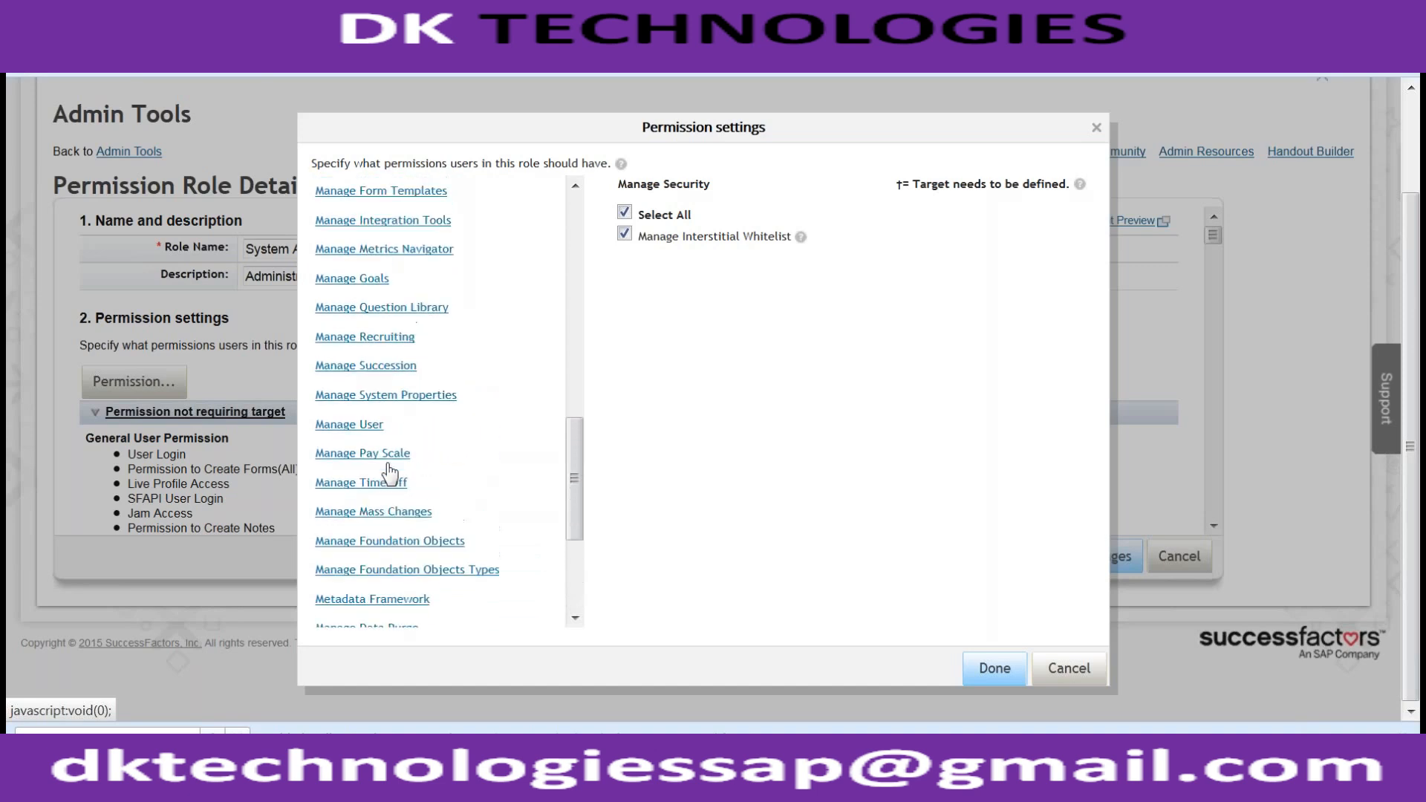
{"action": "scroll", "coordinate": [389, 472], "scroll_direction": "up", "scroll_amount": 3}
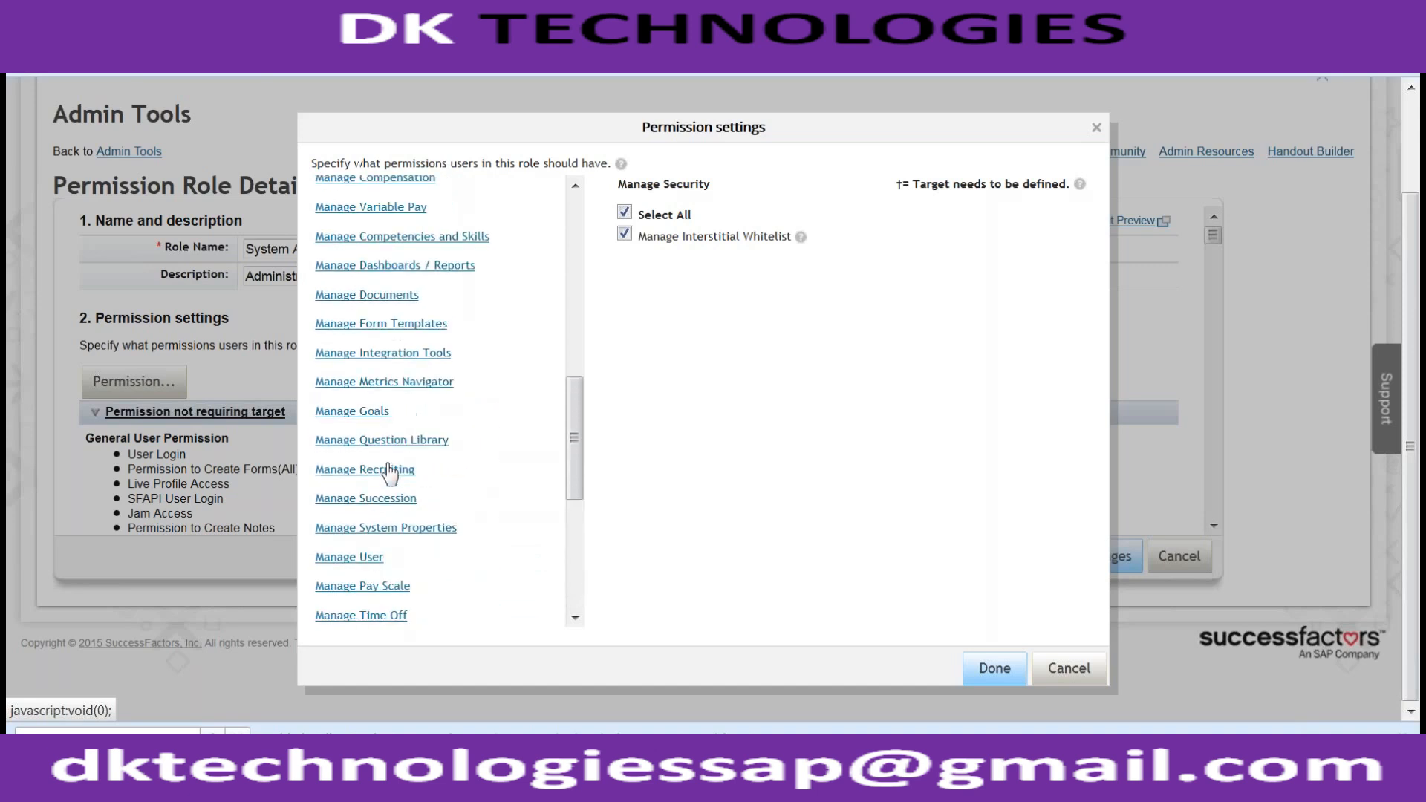
- Review the Manage Documents and Manage User permissions, such as Add New User and Employee Export
{"action": "left_click", "coordinate": [369, 300]}
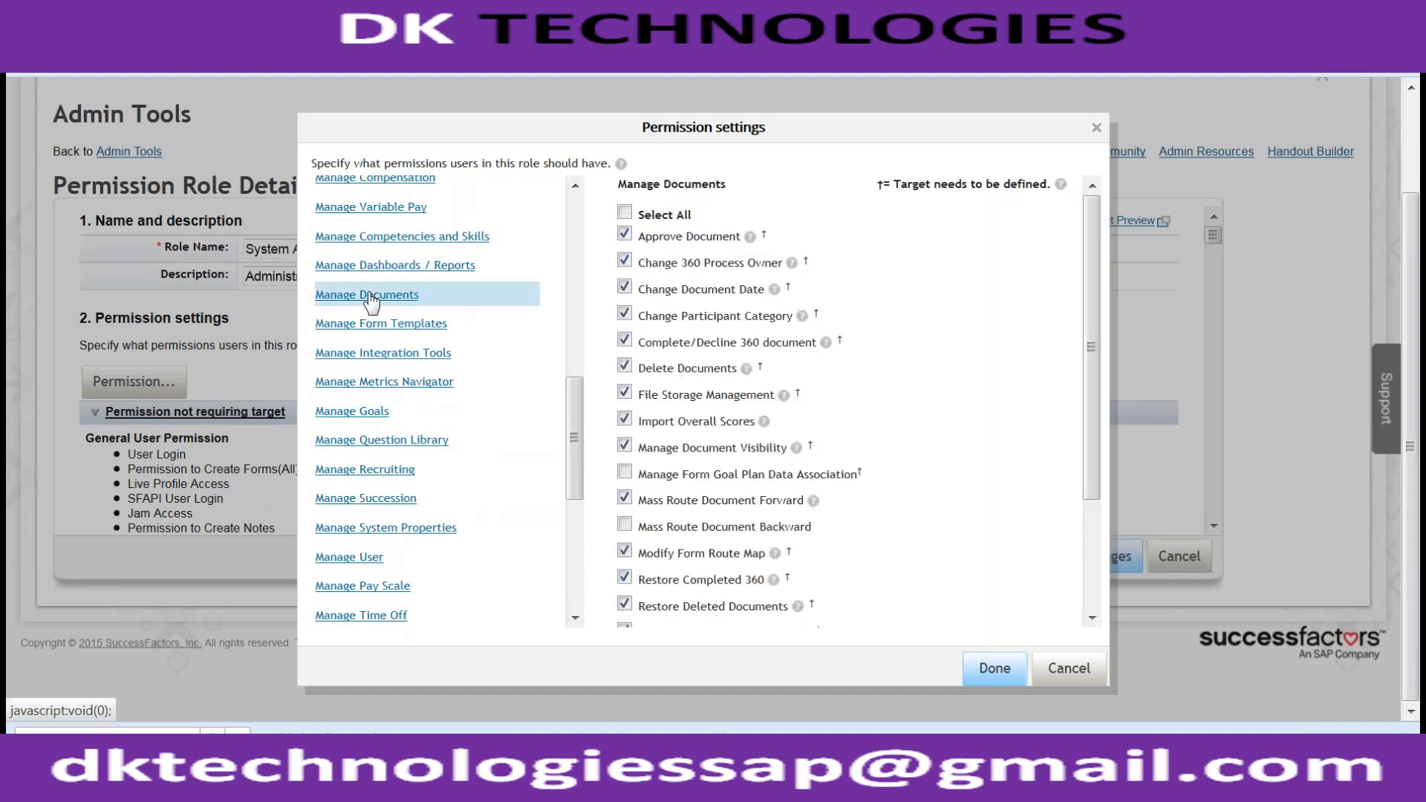
{"action": "scroll", "coordinate": [414, 438], "scroll_direction": "down", "scroll_amount": 2}
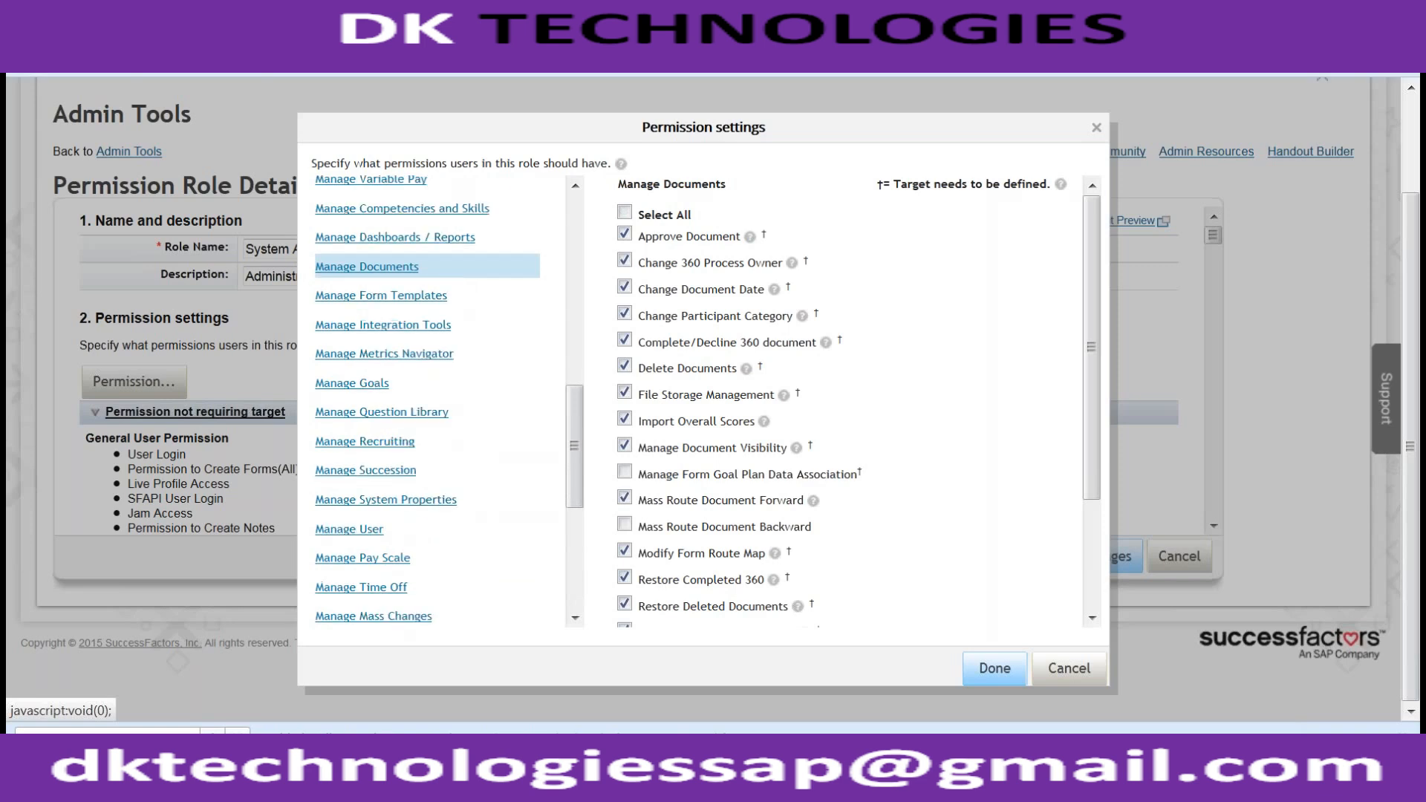
{"action": "left_click", "coordinate": [348, 476]}
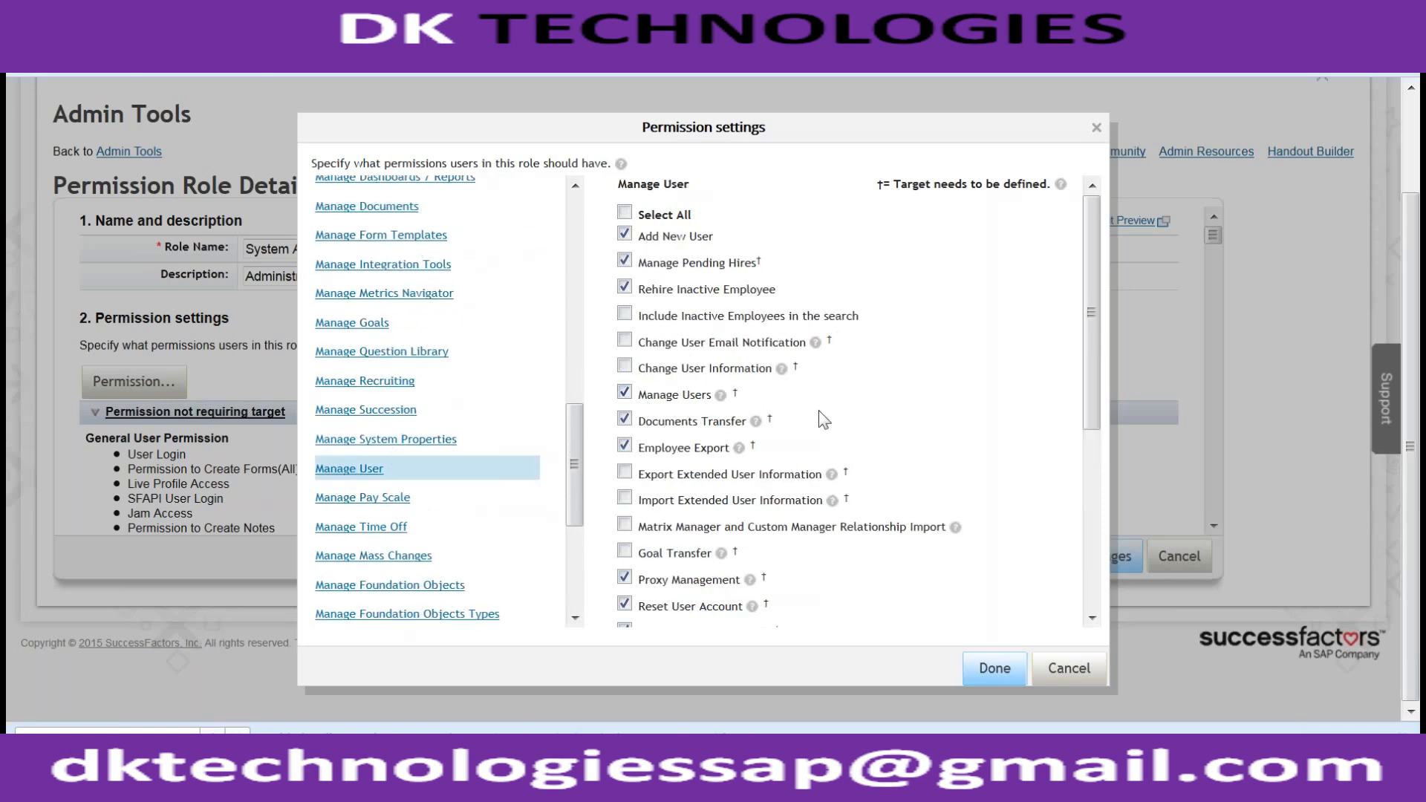
{"action": "scroll", "coordinate": [824, 423], "scroll_direction": "down", "scroll_amount": 4}
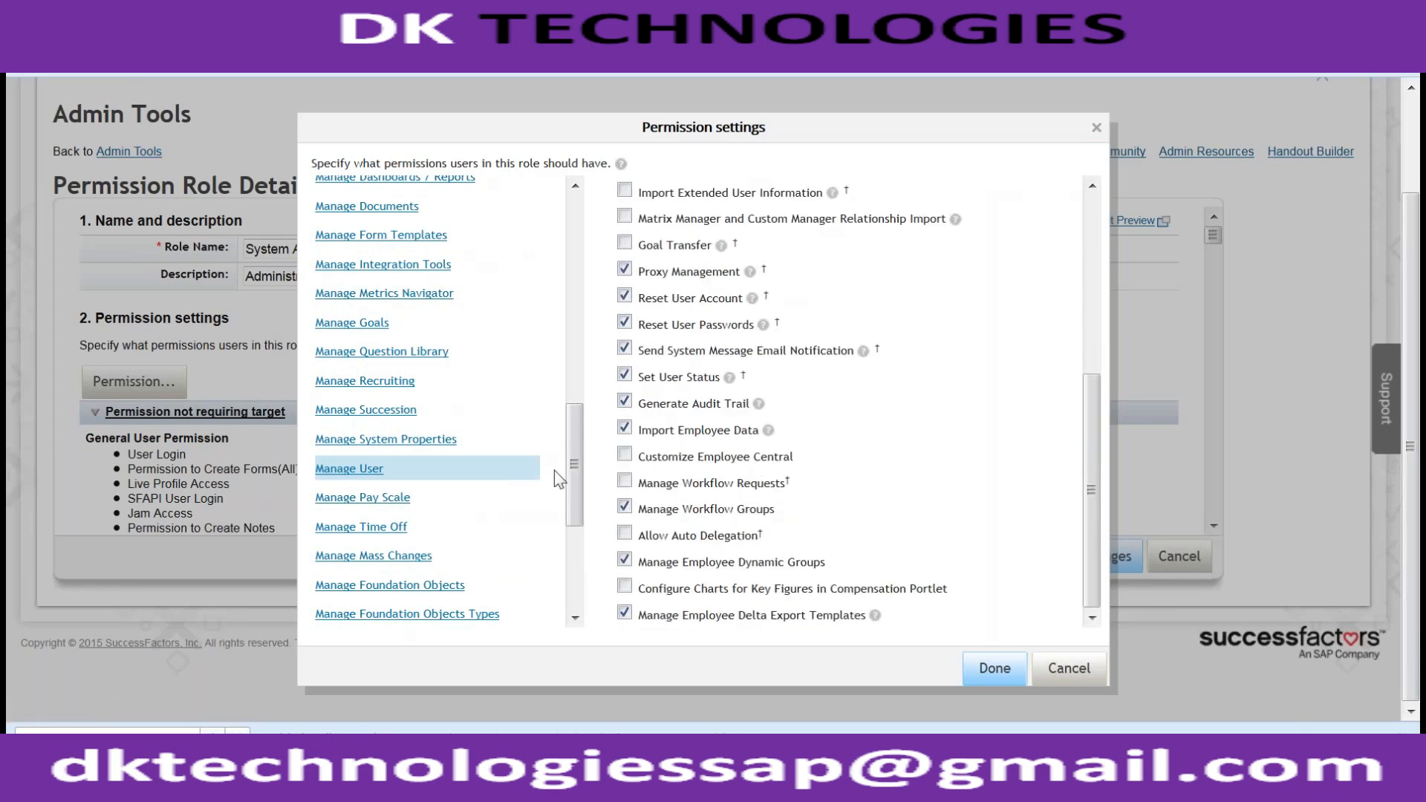
{"action": "scroll", "coordinate": [572, 446], "scroll_direction": "up", "scroll_amount": 3}
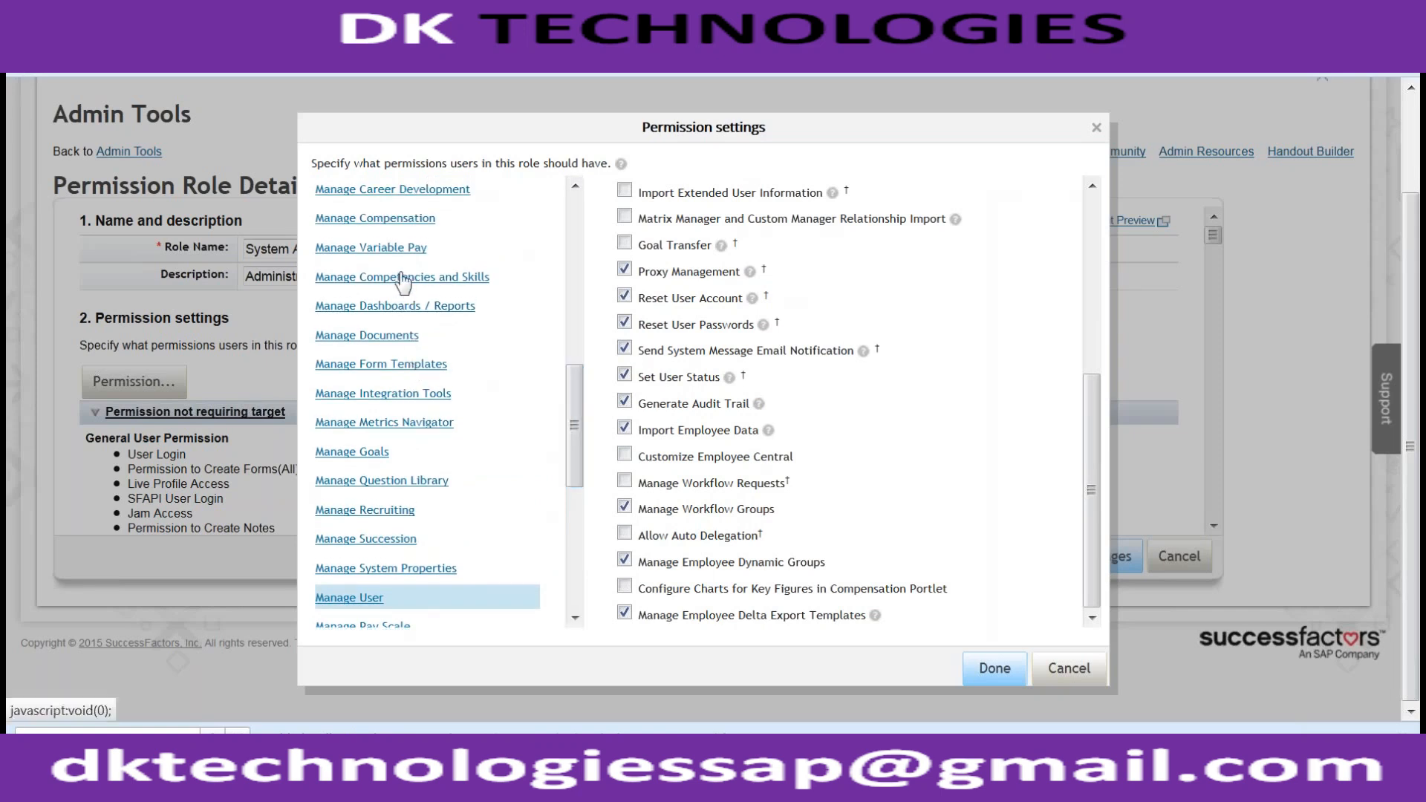
{"action": "scroll", "coordinate": [439, 298], "scroll_direction": "up", "scroll_amount": 5}
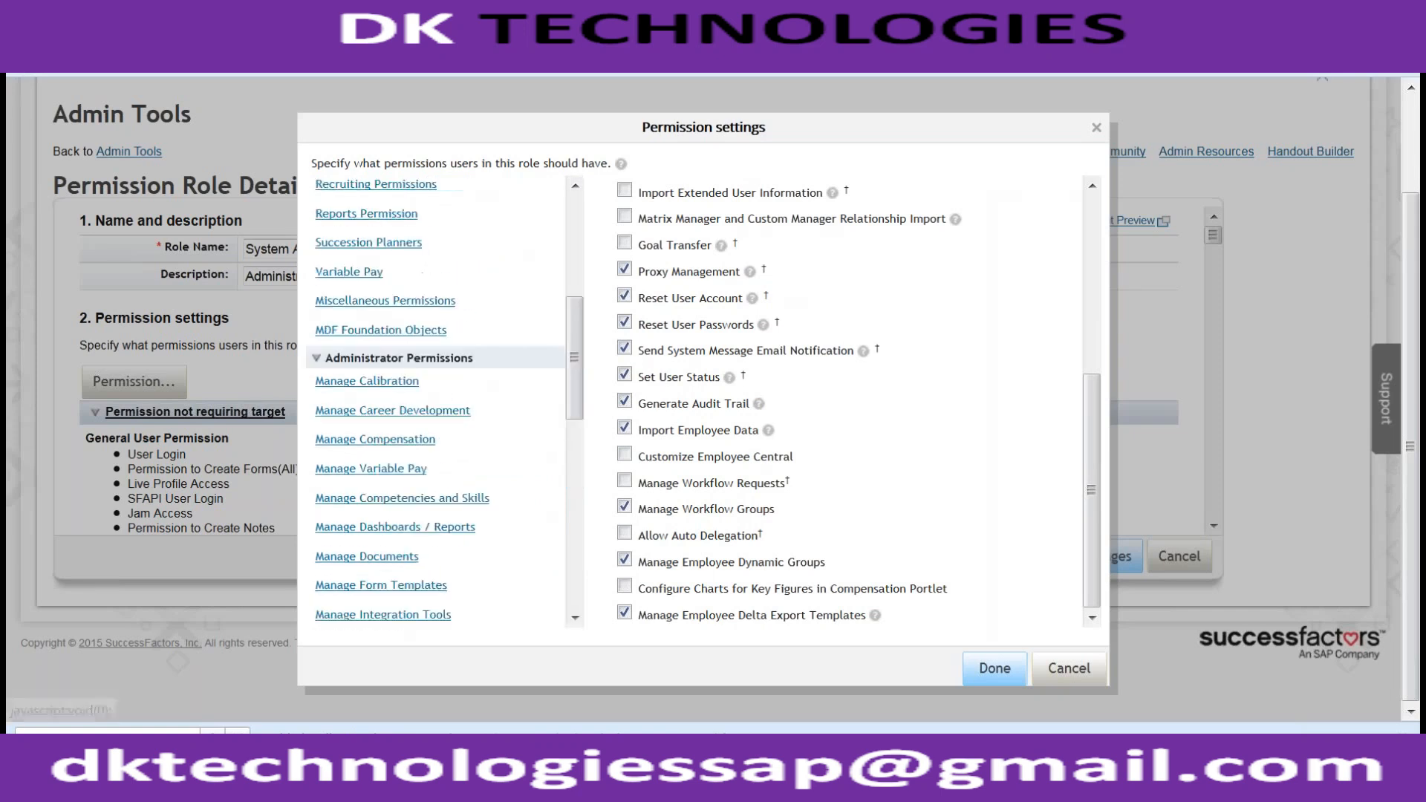
{"action": "scroll", "coordinate": [846, 401], "scroll_direction": "up", "scroll_amount": 4}
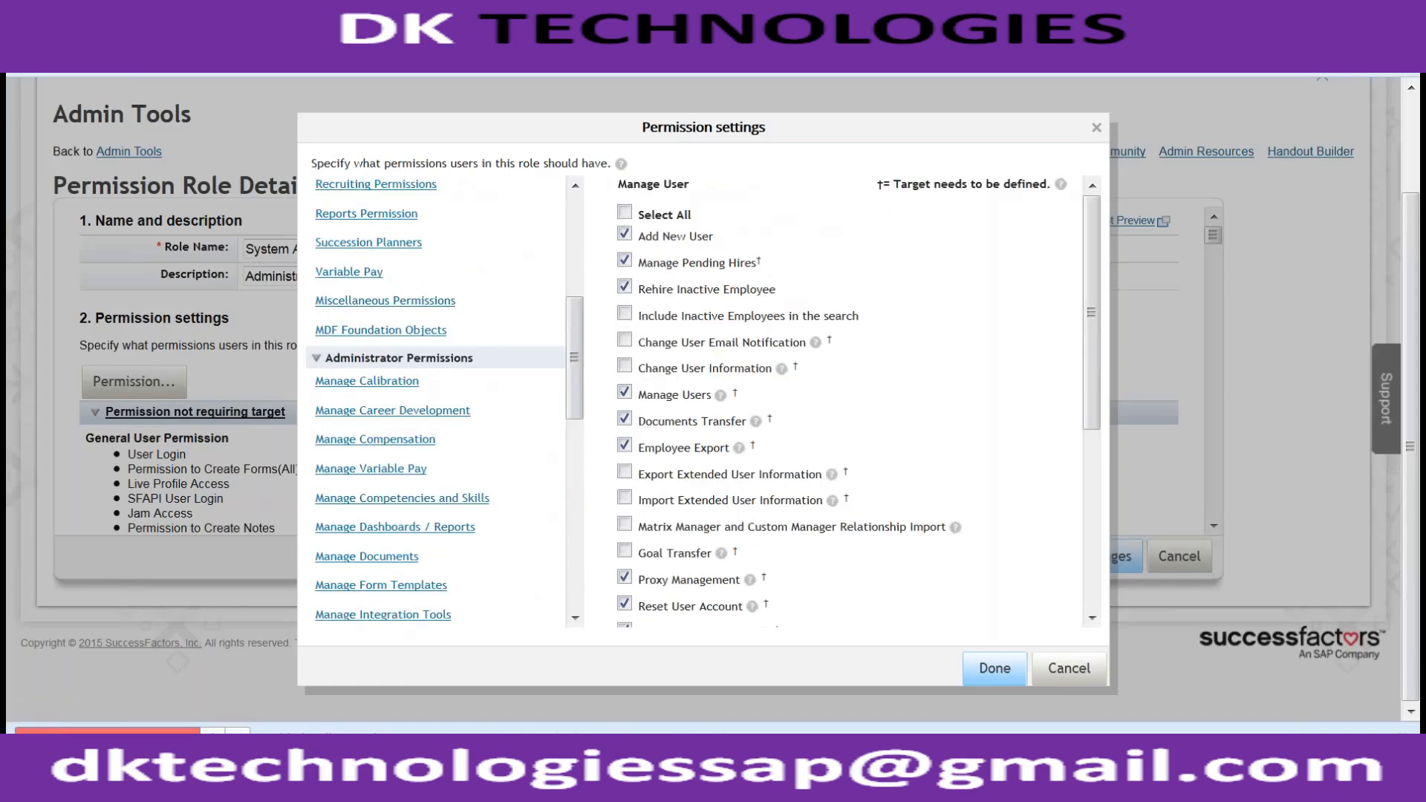
- Cancel the permission settings and search the role page for 'MDF', stepping through the matches
{"action": "left_click", "coordinate": [1069, 668]}
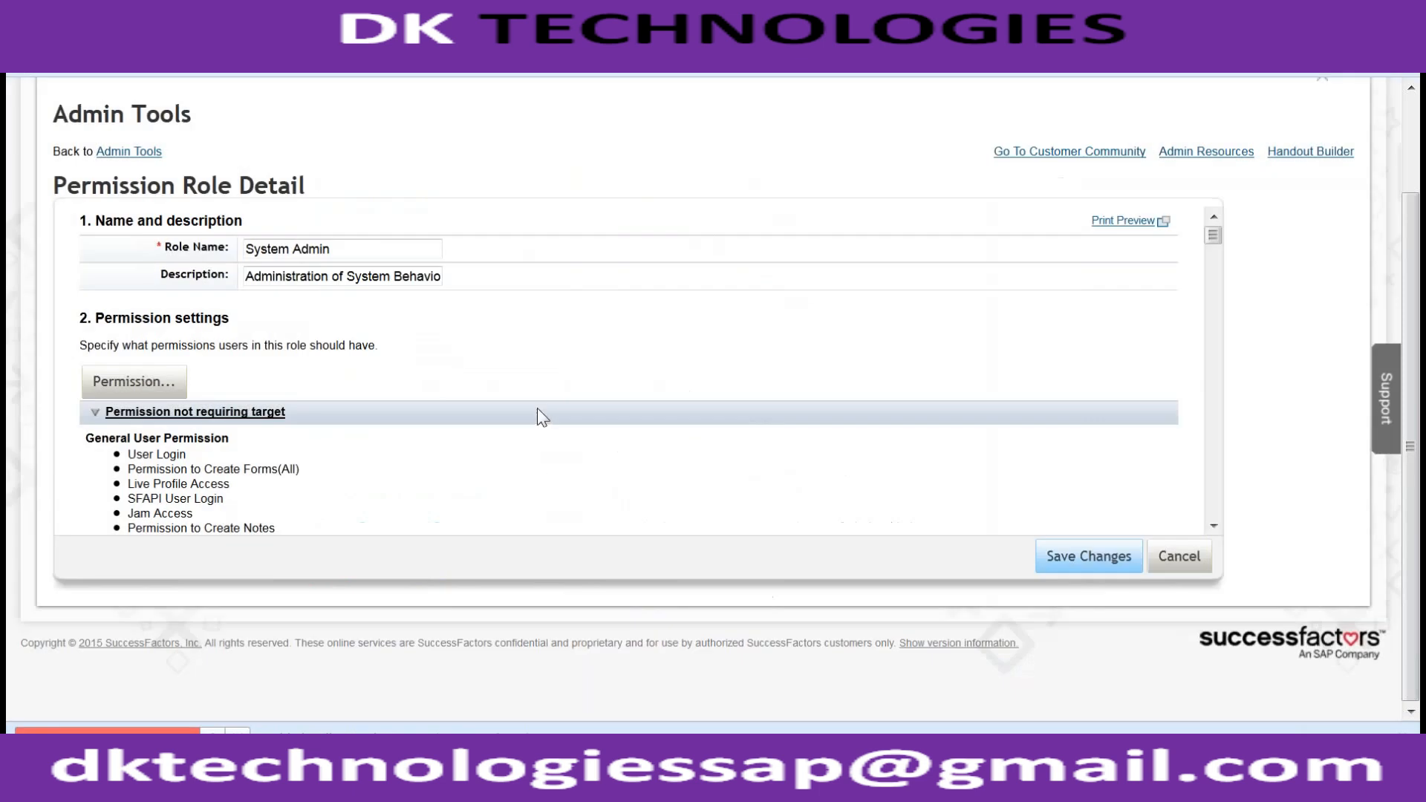
{"action": "key", "text": "ctrl+f"}
{"action": "type", "text": "MDF"}
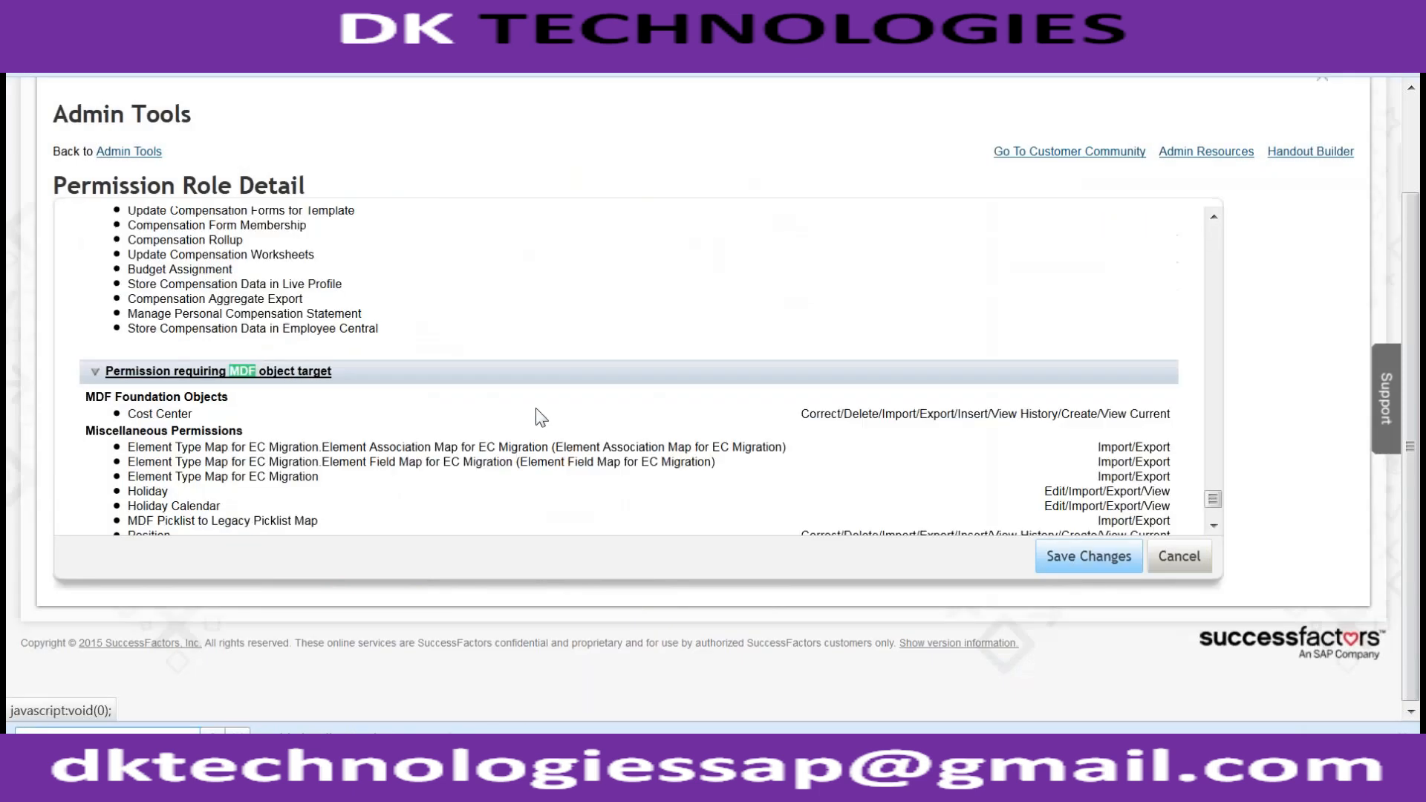
{"action": "key", "text": "Return"}
{"action": "key", "text": "Return"}
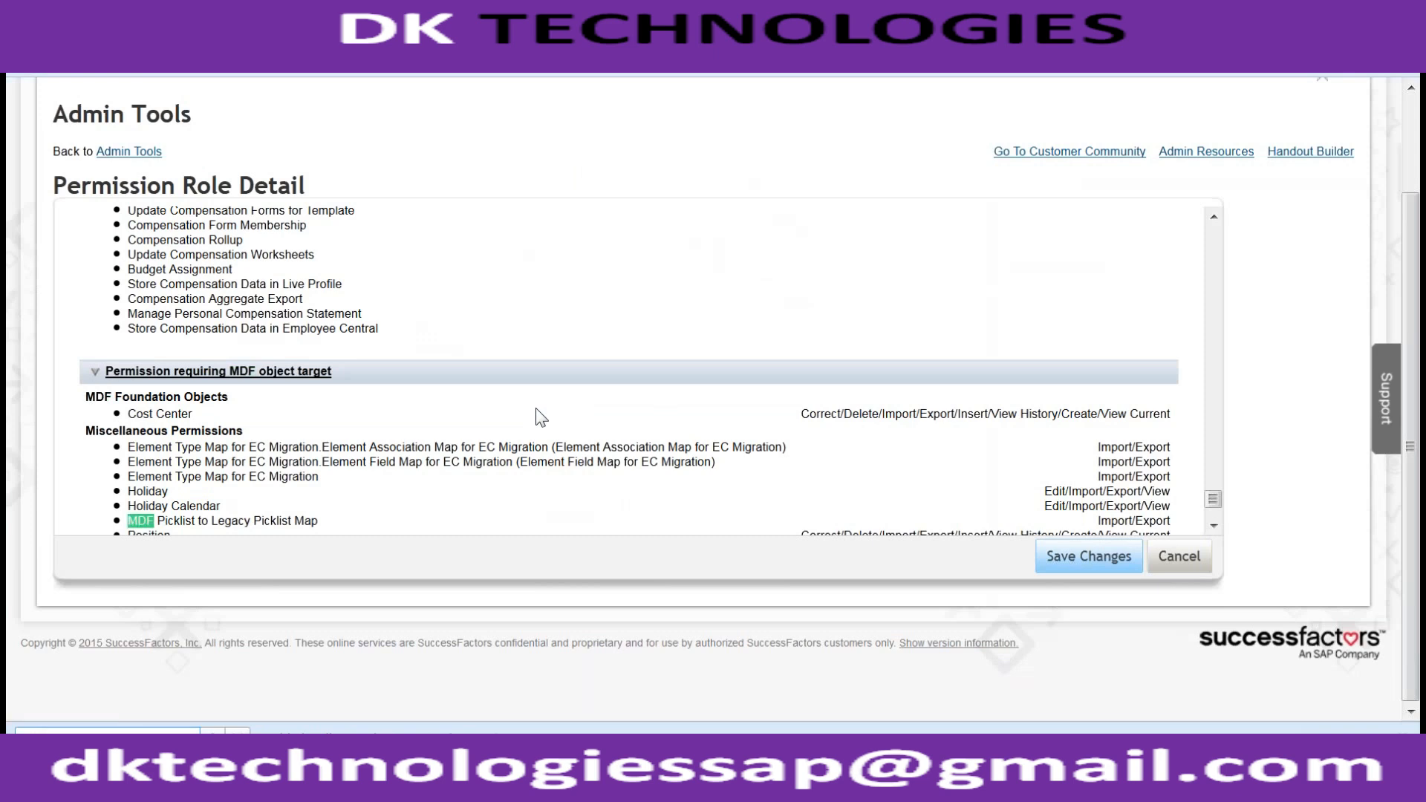
{"action": "key", "text": "Return"}
{"action": "key", "text": "Return"}
{"action": "key", "text": "Return"}
{"action": "key", "text": "Return"}
{"action": "key", "text": "Return"}
{"action": "key", "text": "Return"}
{"action": "key", "text": "Return"}
{"action": "key", "text": "Return"}
{"action": "key", "text": "Return"}
{"action": "key", "text": "Return"}
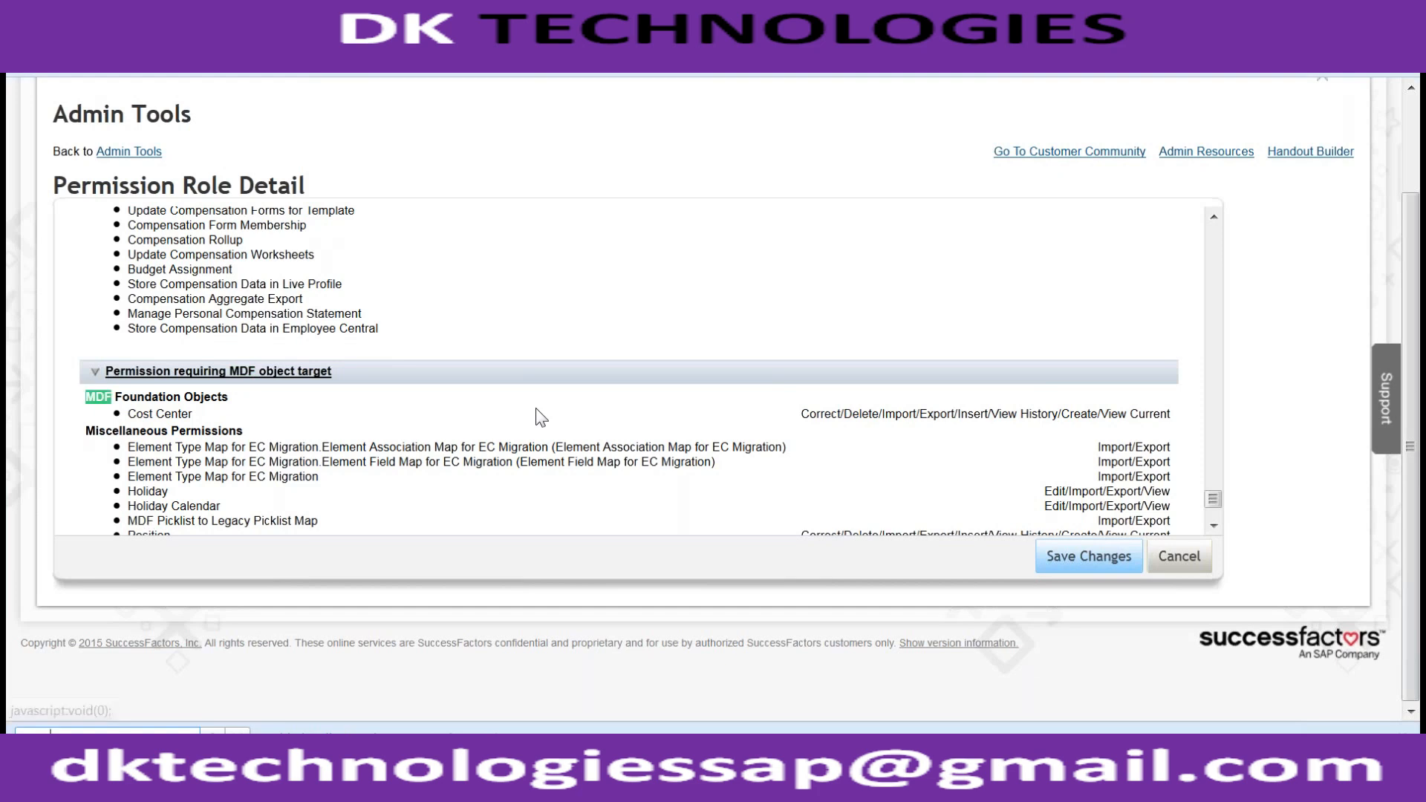
{"action": "scroll", "coordinate": [605, 352], "scroll_direction": "down", "scroll_amount": 3}
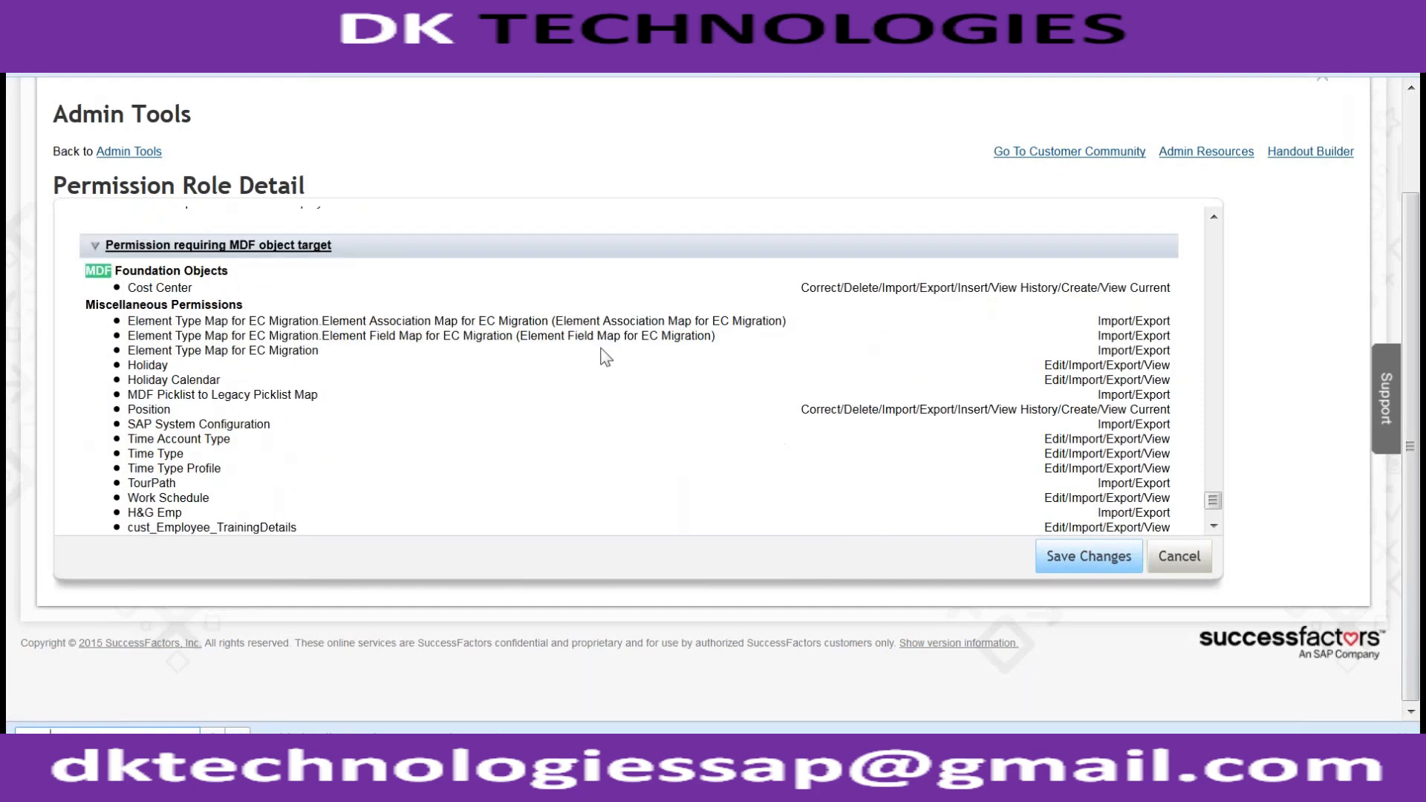
{"action": "scroll", "coordinate": [605, 357], "scroll_direction": "down", "scroll_amount": 1}
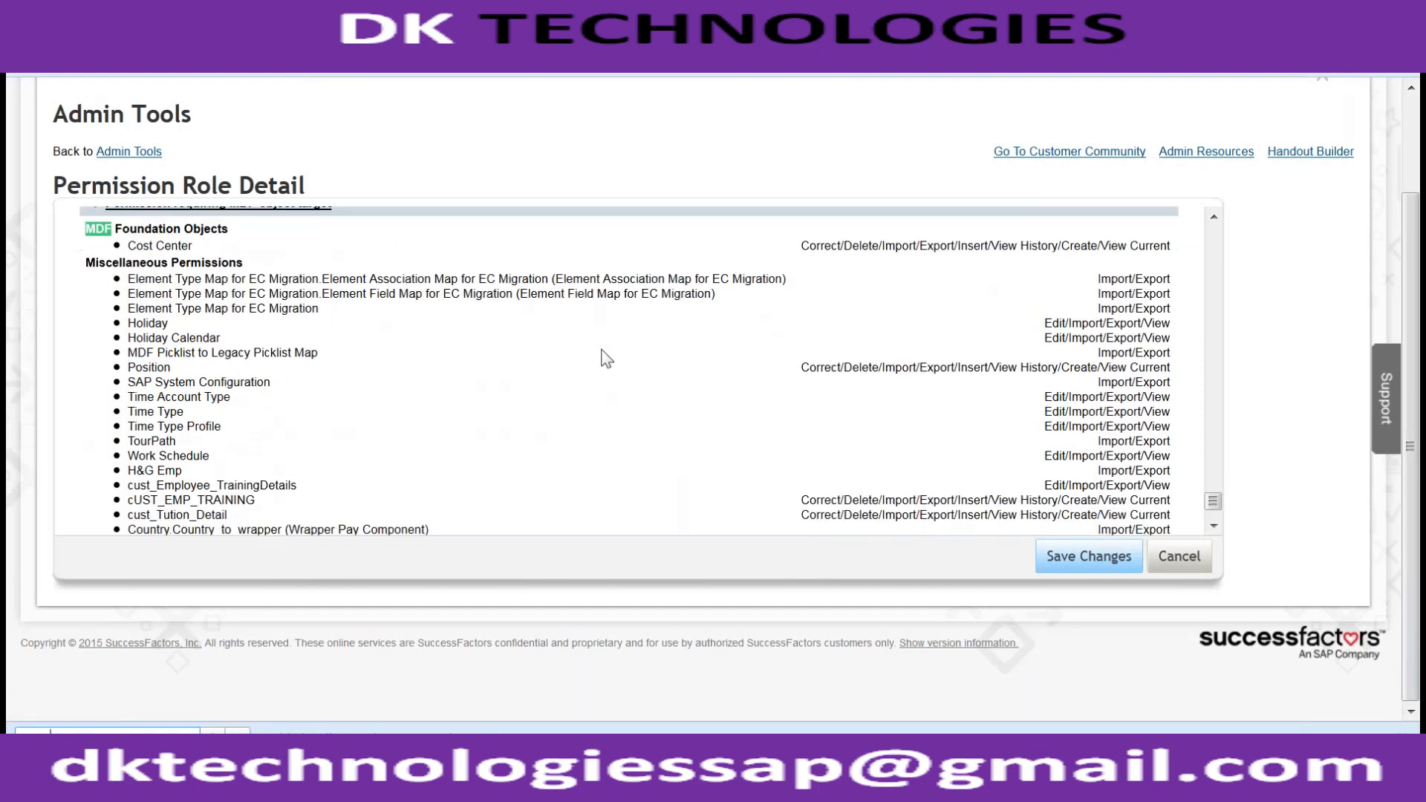
- Review cust_EMP_TRAINING's granted actions in the MDF object-target permissions section
{"action": "left_click", "coordinate": [136, 500]}
{"action": "left_click_drag", "start_coordinate": [137, 500], "coordinate": [251, 500]}
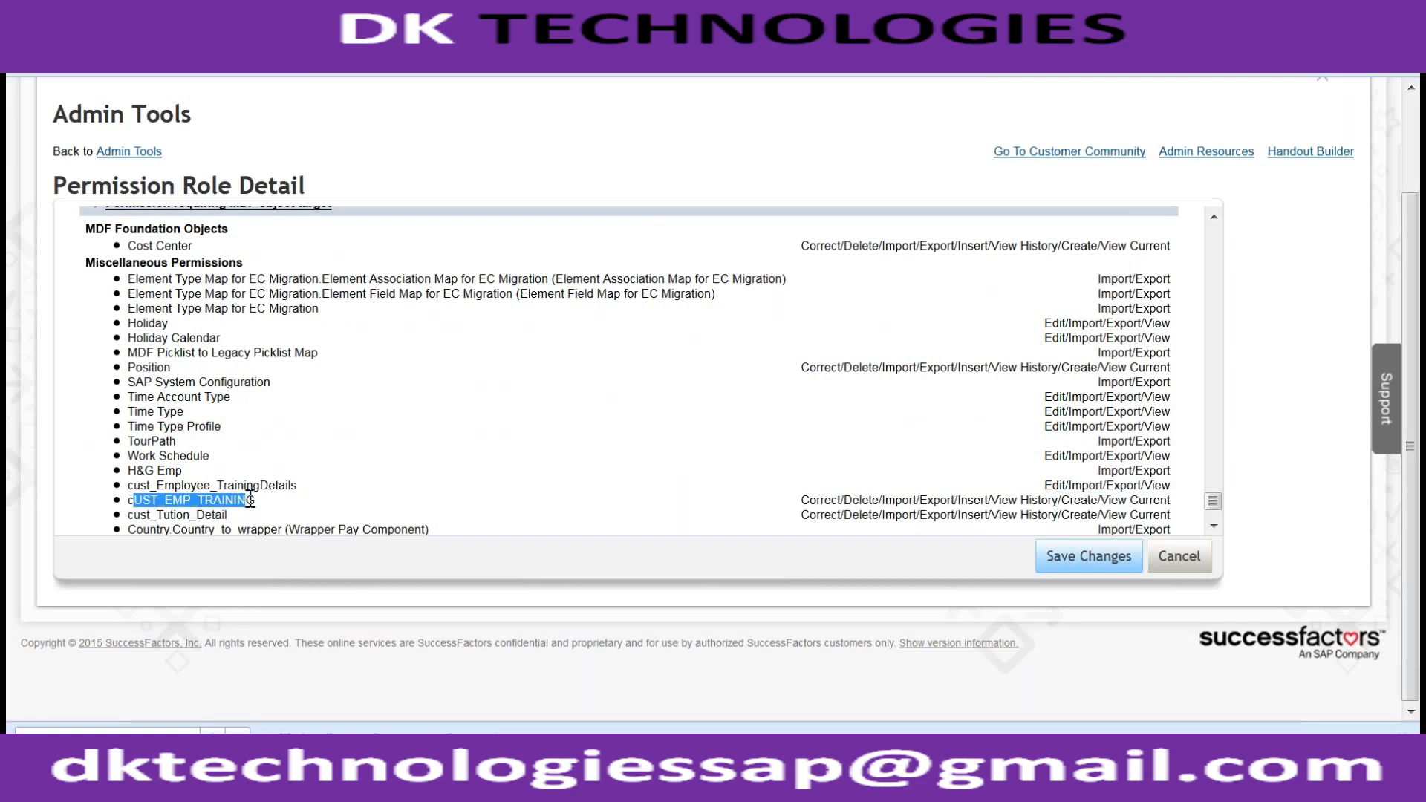
{"action": "scroll", "coordinate": [252, 472], "scroll_direction": "down", "scroll_amount": 2}
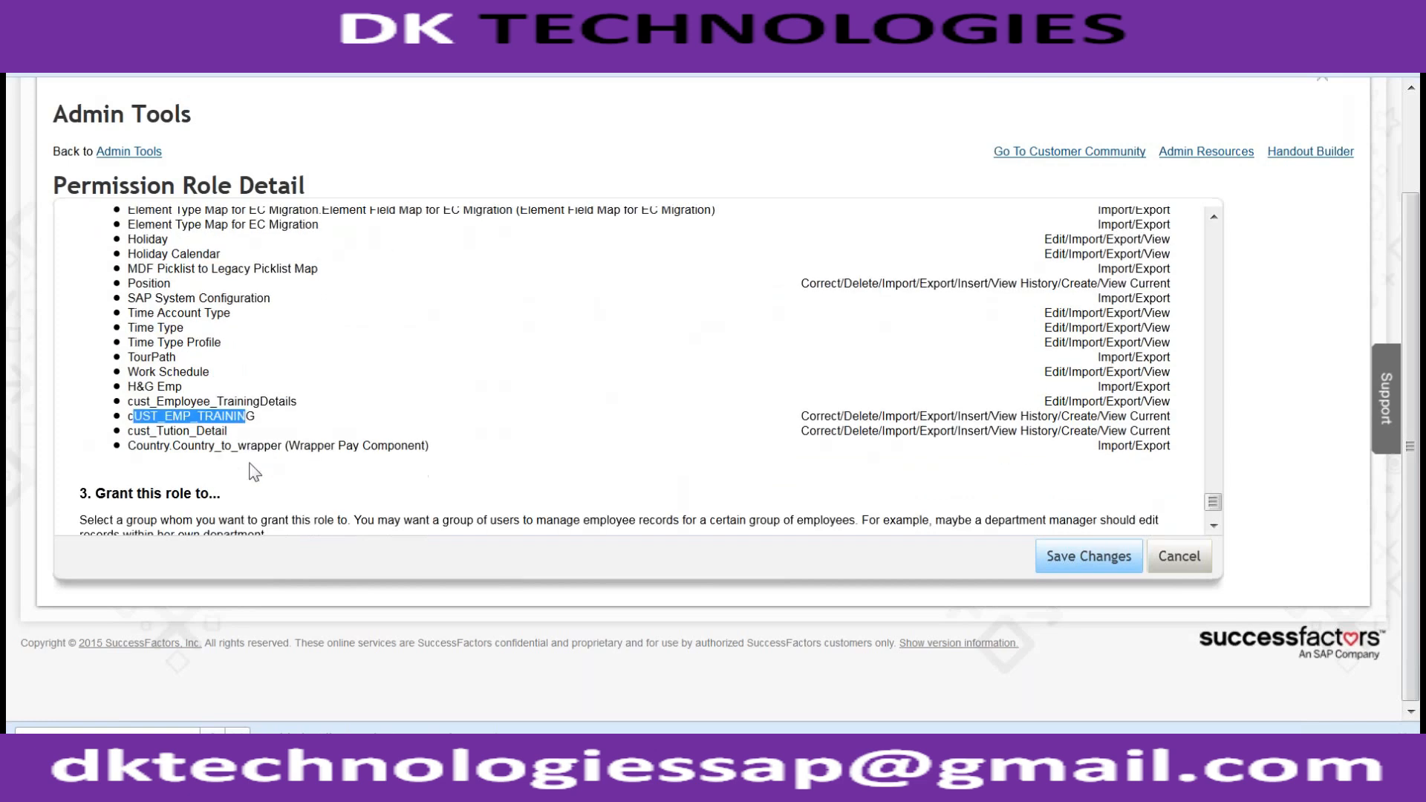
{"action": "scroll", "coordinate": [253, 471], "scroll_direction": "down", "scroll_amount": 3}
{"action": "scroll", "coordinate": [252, 472], "scroll_direction": "up", "scroll_amount": 5}
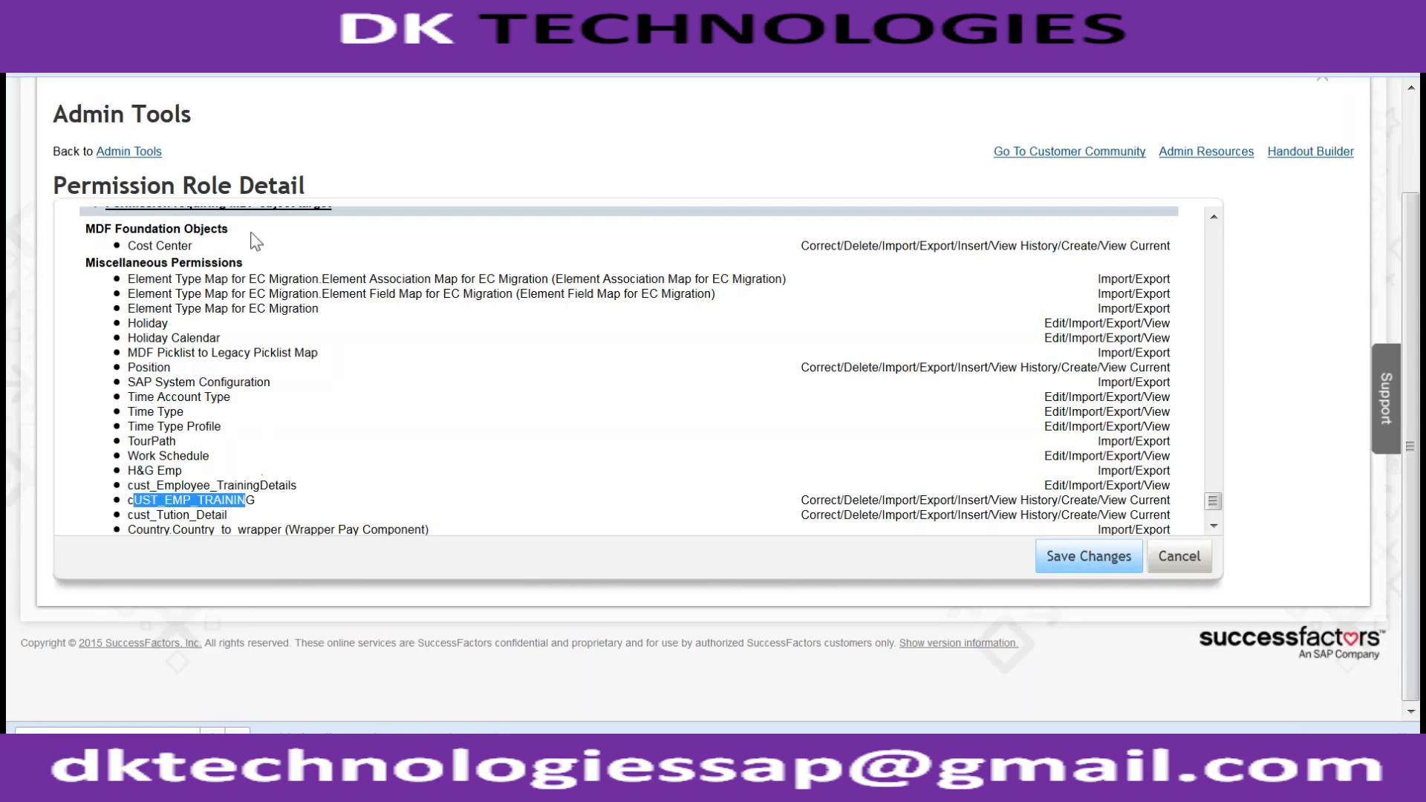
{"action": "scroll", "coordinate": [252, 238], "scroll_direction": "up", "scroll_amount": 3}
{"action": "scroll", "coordinate": [302, 152], "scroll_direction": "up", "scroll_amount": 1}
{"action": "scroll", "coordinate": [307, 156], "scroll_direction": "up", "scroll_amount": 2}
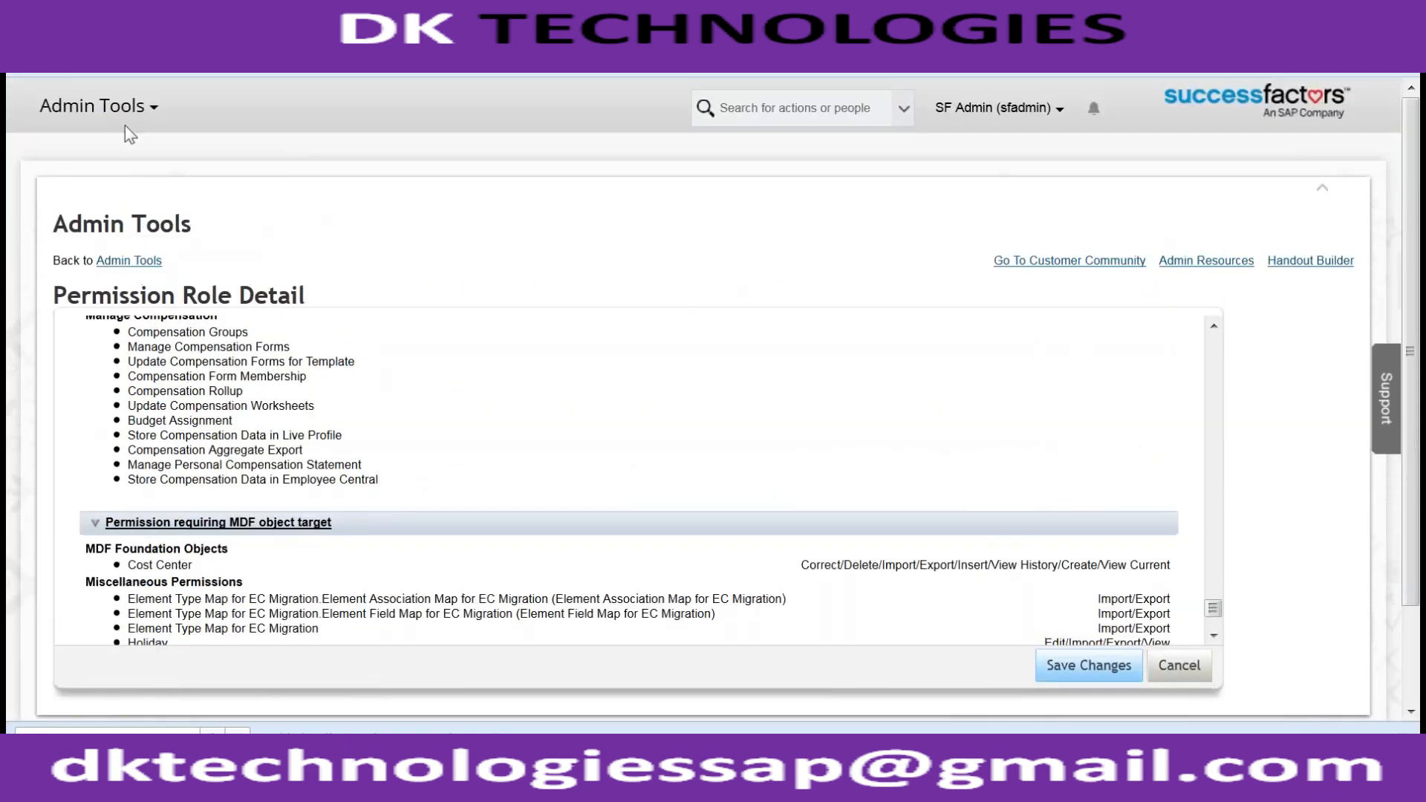
- Find the SW Sales Director in the people search and open the profile
{"action": "left_click", "coordinate": [92, 106]}
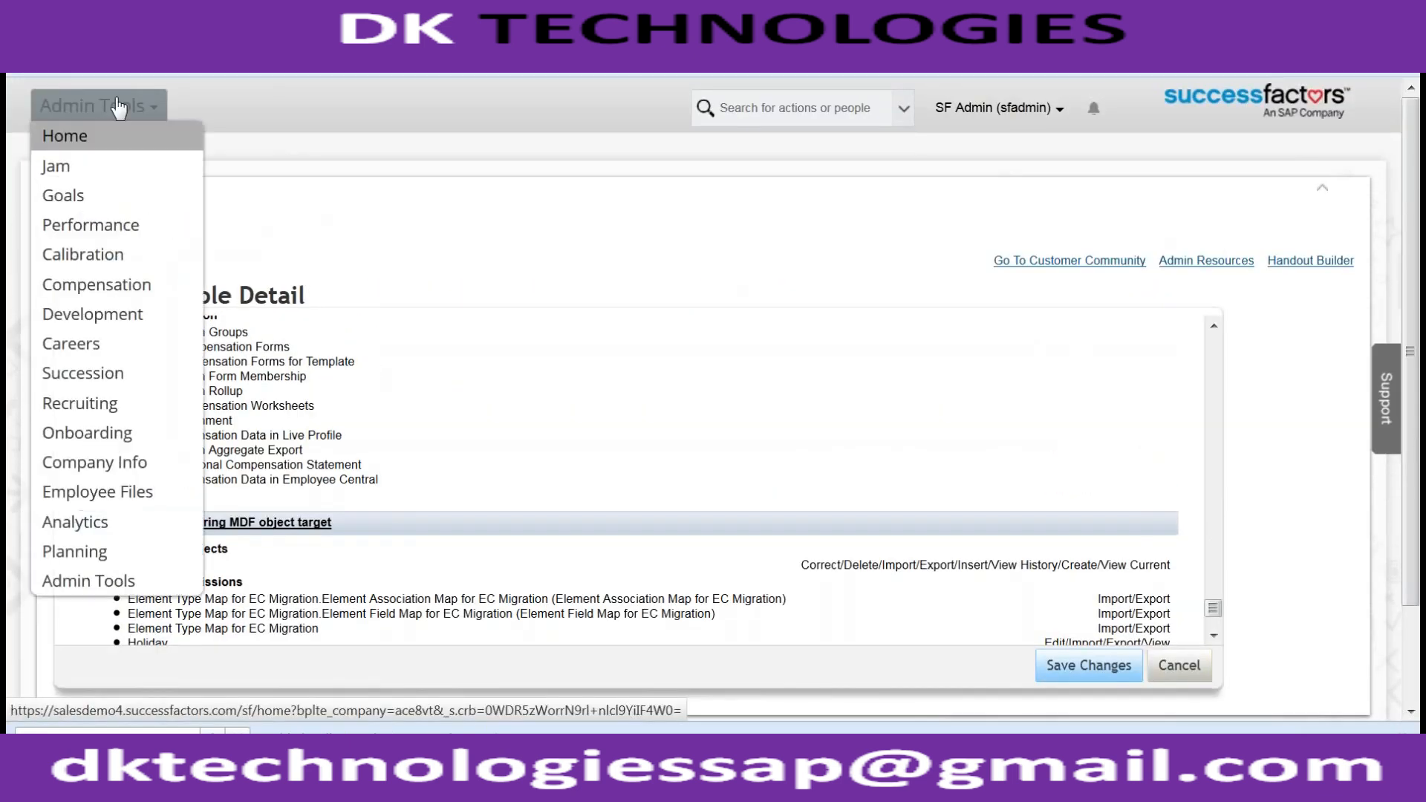
{"action": "left_click", "coordinate": [772, 114]}
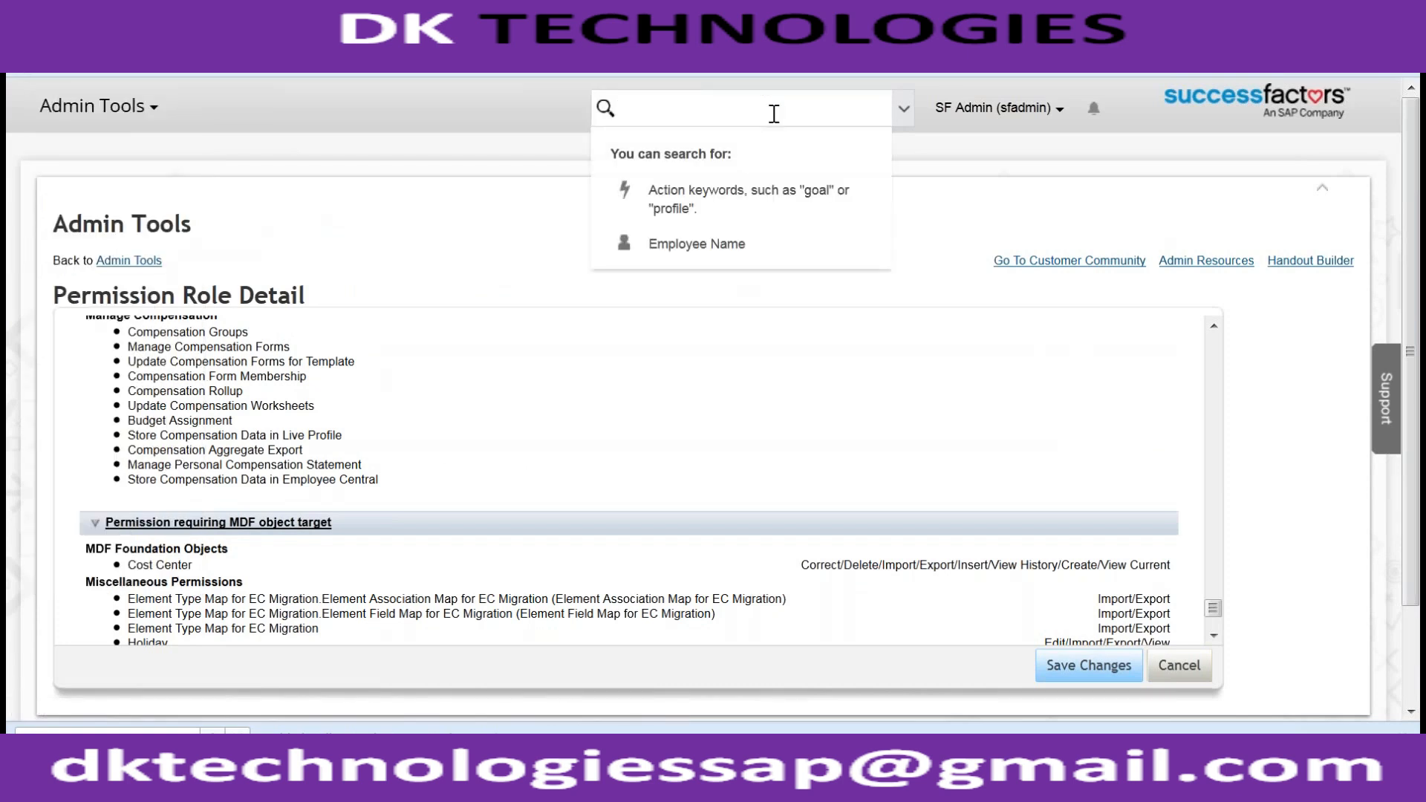
{"action": "type", "text": "vic"}
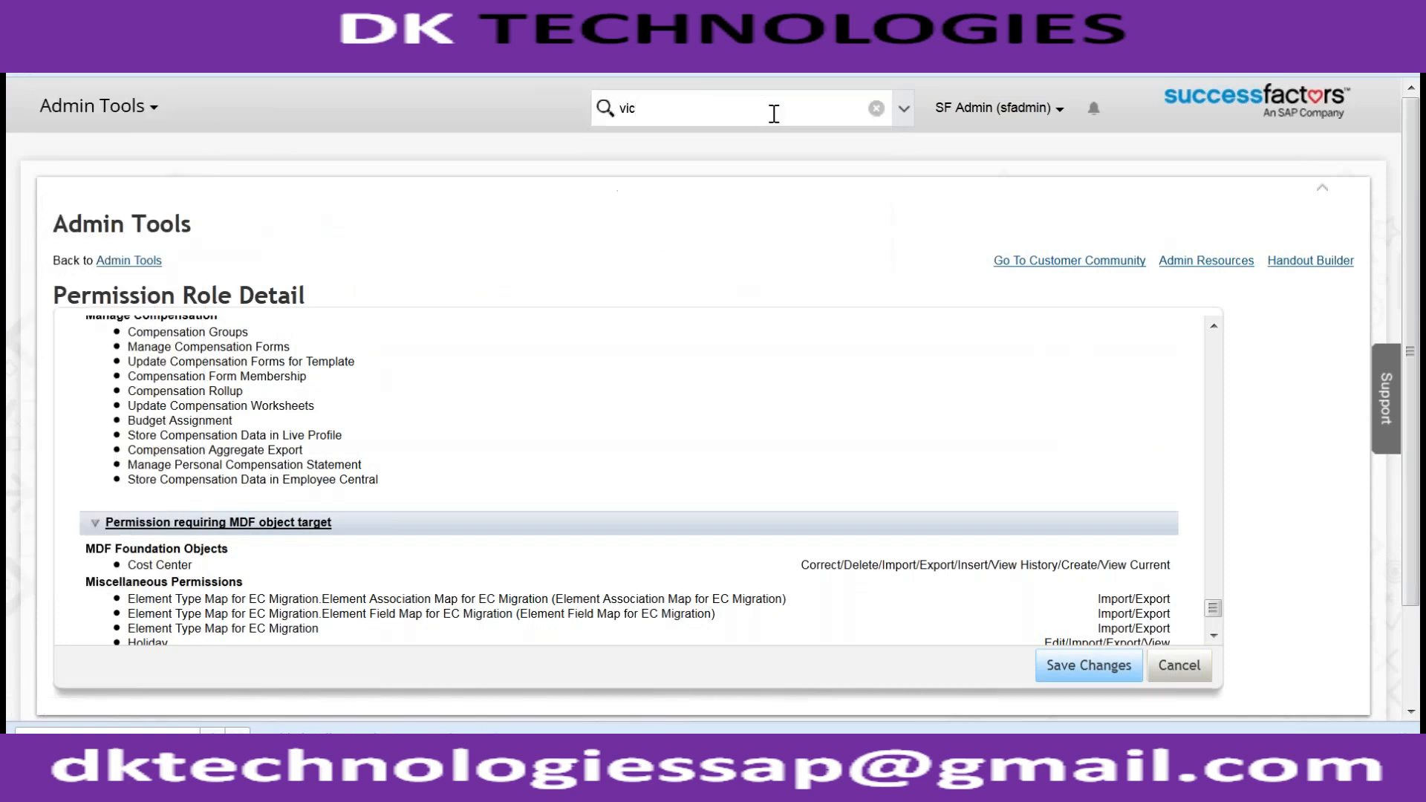
{"action": "key", "text": "Down"}
{"action": "key", "text": "Down"}
{"action": "key", "text": "Down"}
{"action": "key", "text": "Down"}
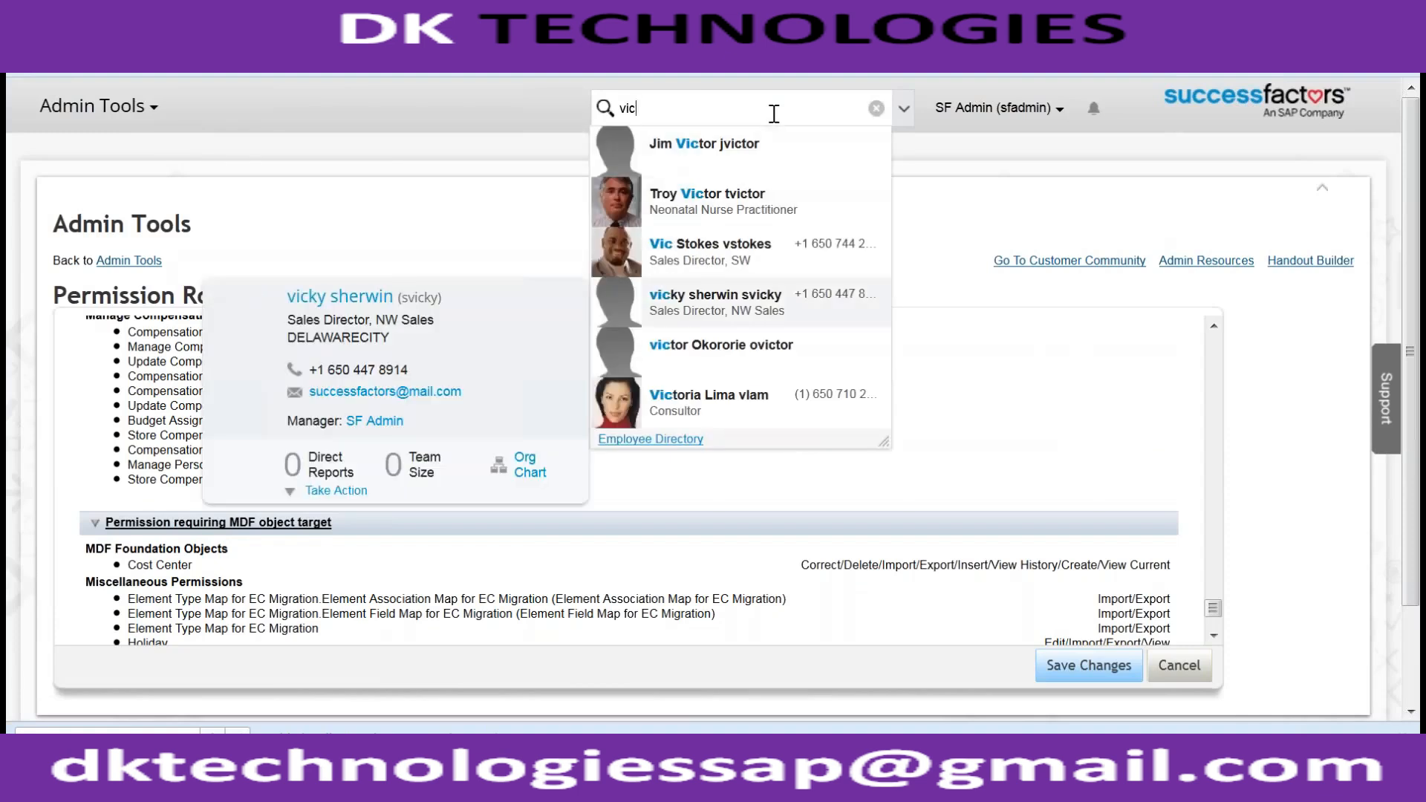
{"action": "key", "text": "Up"}
{"action": "key", "text": "Return"}
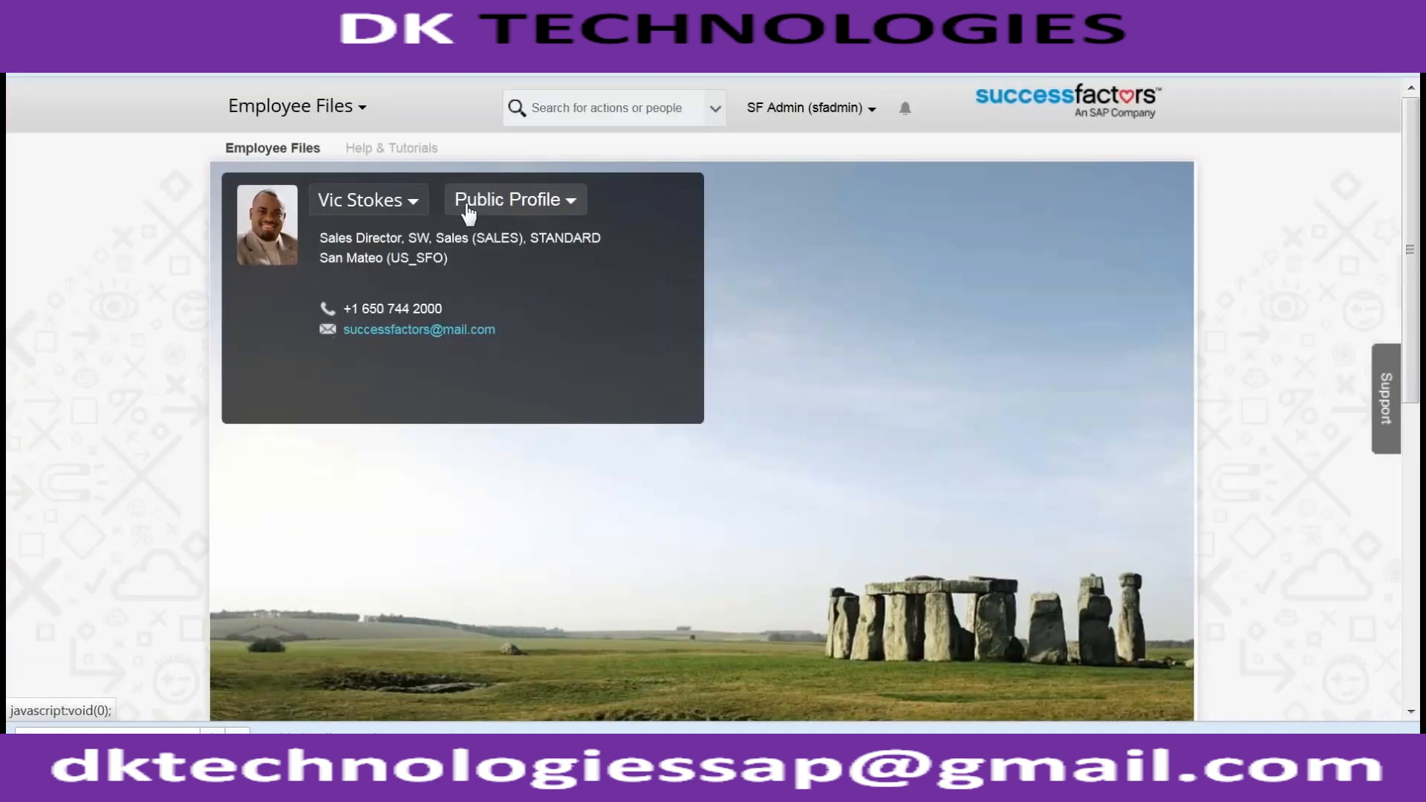
- Switch the employee file to the Employee Assets-DB view
{"action": "left_click", "coordinate": [470, 205]}
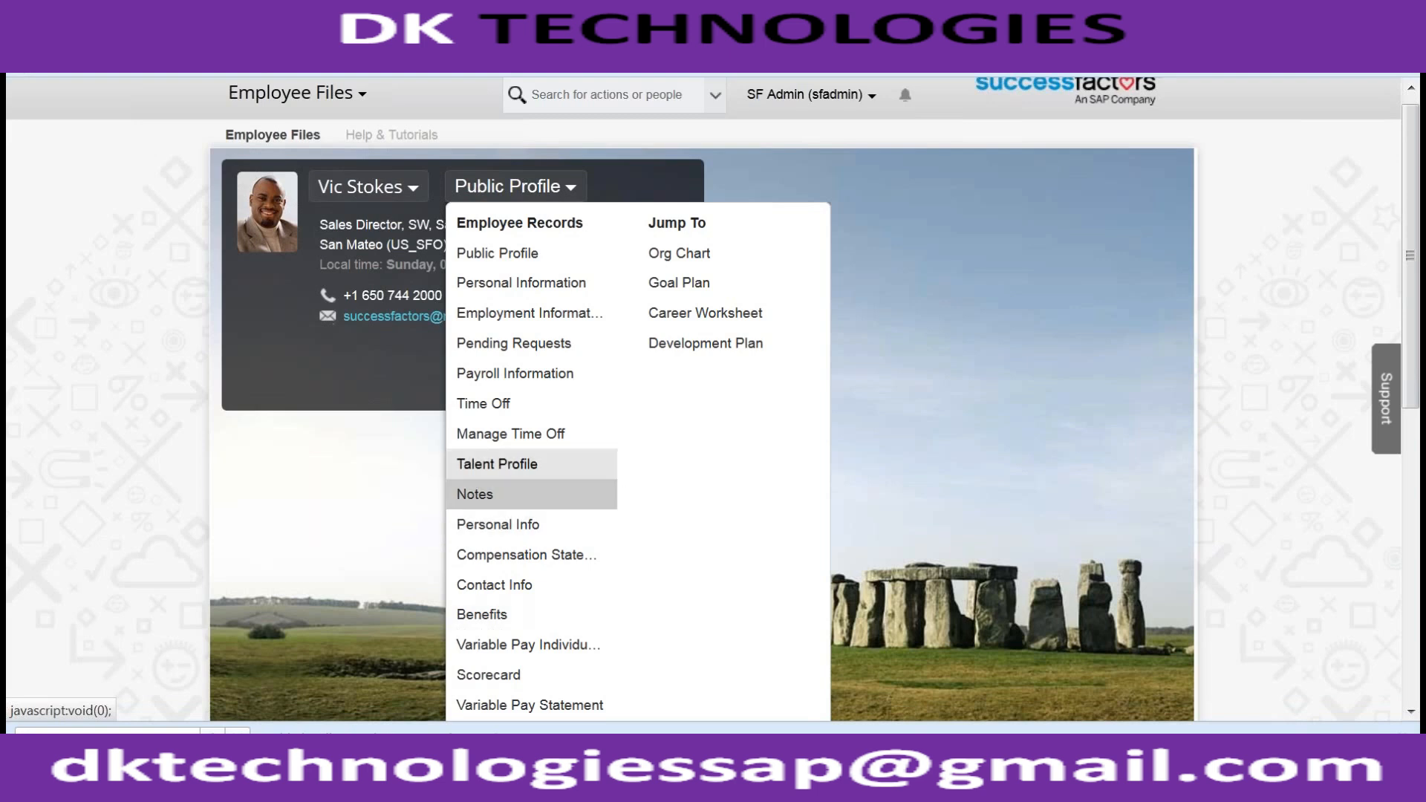
{"action": "scroll", "coordinate": [556, 528], "scroll_direction": "down", "scroll_amount": 4}
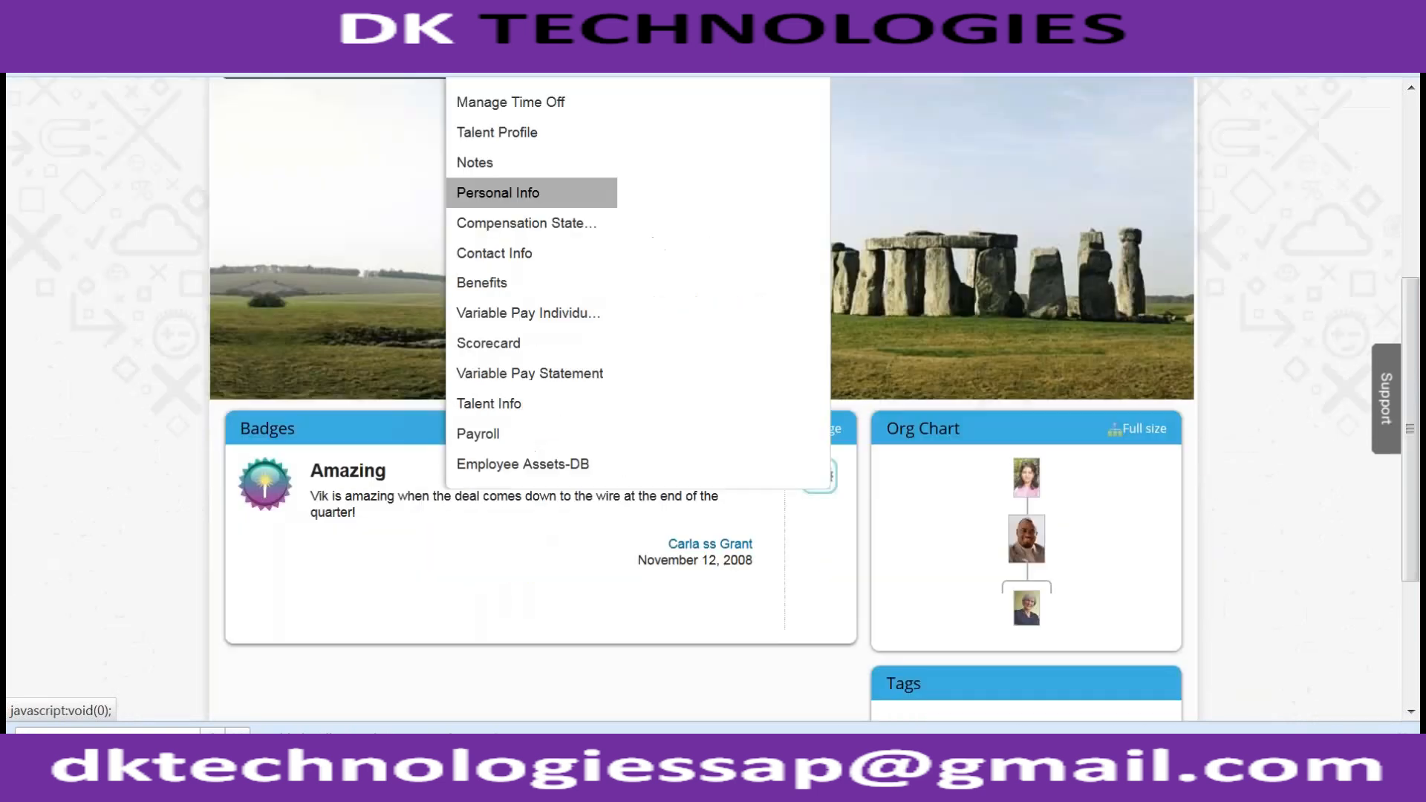
{"action": "left_click", "coordinate": [512, 465]}
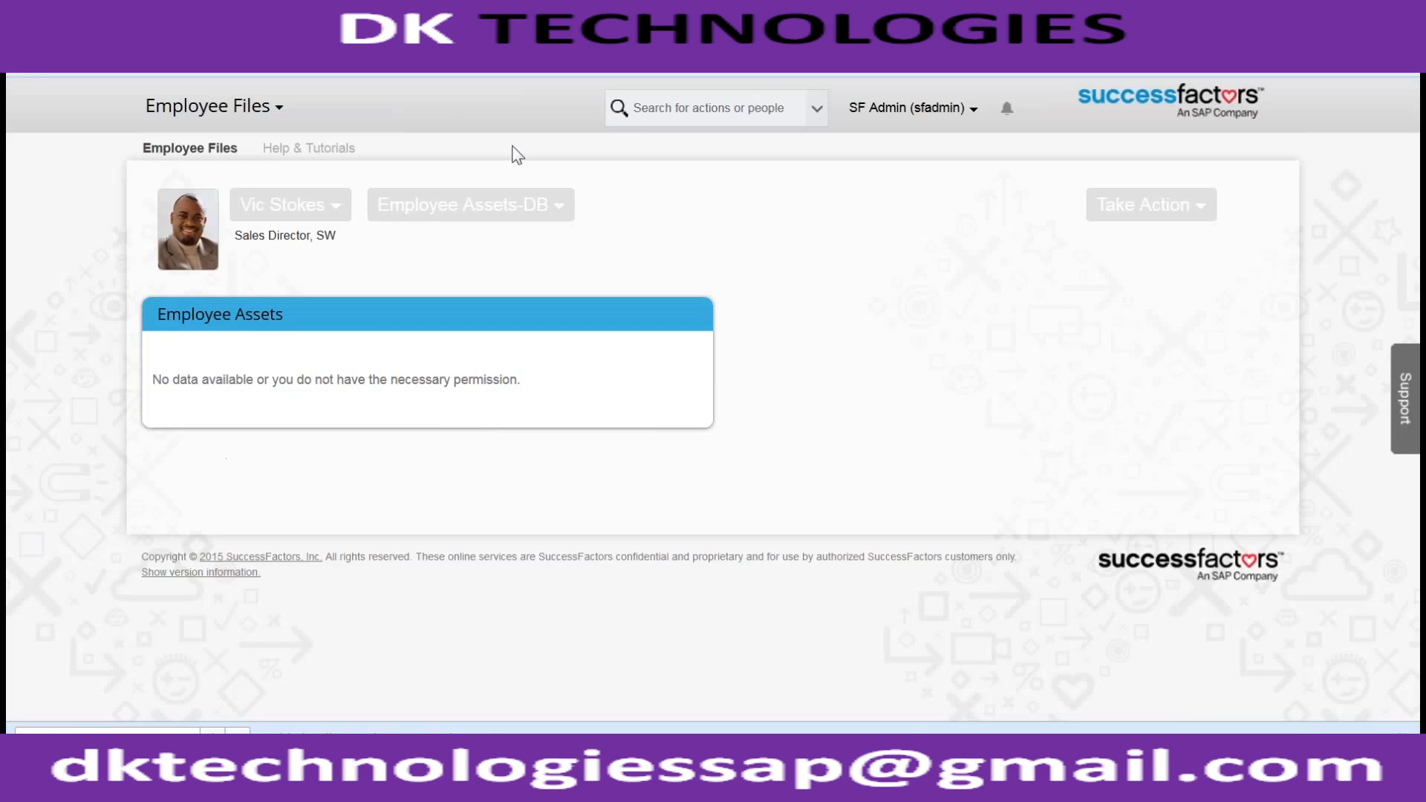
{"action": "left_click", "coordinate": [495, 214]}
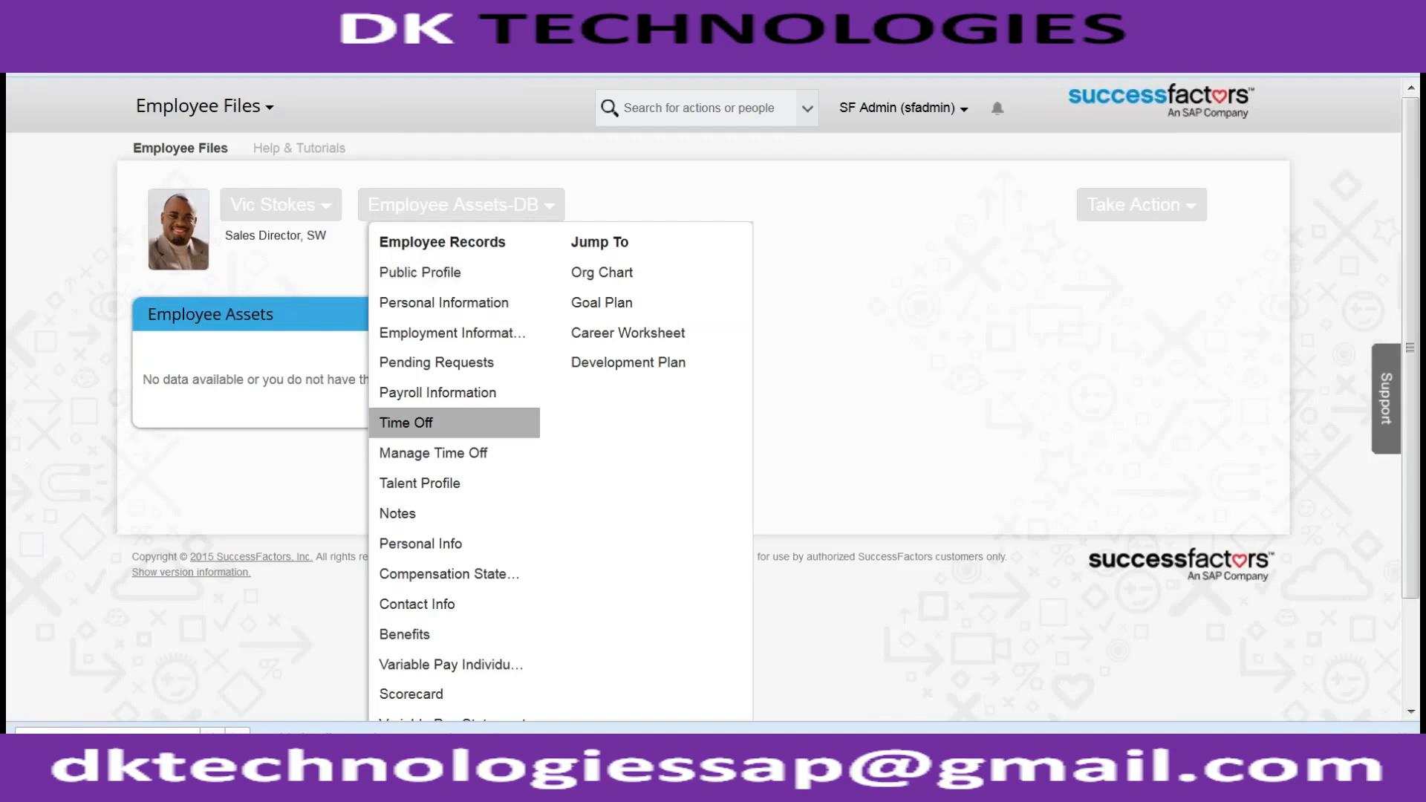
{"action": "scroll", "coordinate": [415, 423], "scroll_direction": "down", "scroll_amount": 3}
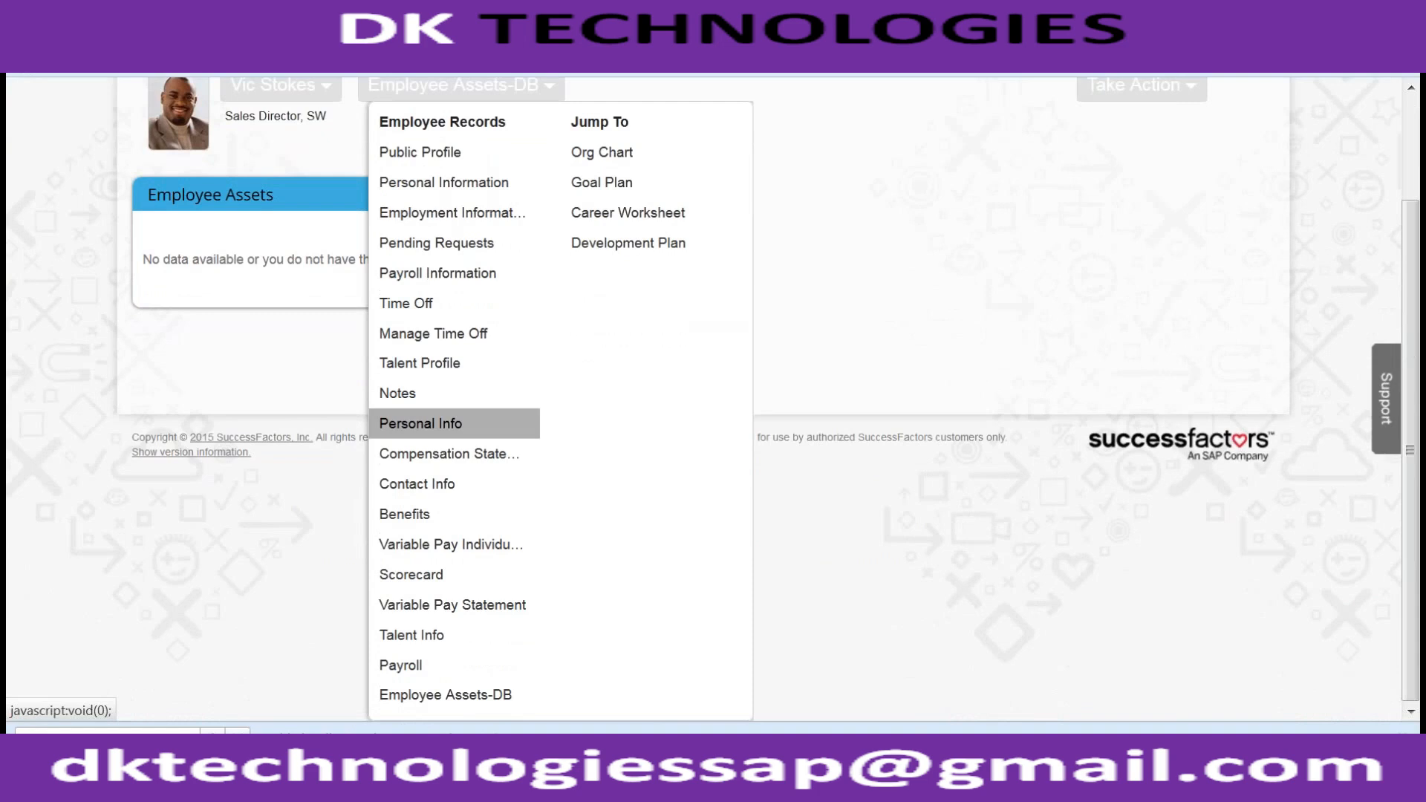
{"action": "scroll", "coordinate": [445, 423], "scroll_direction": "up", "scroll_amount": 3}
{"action": "left_click", "coordinate": [416, 203]}
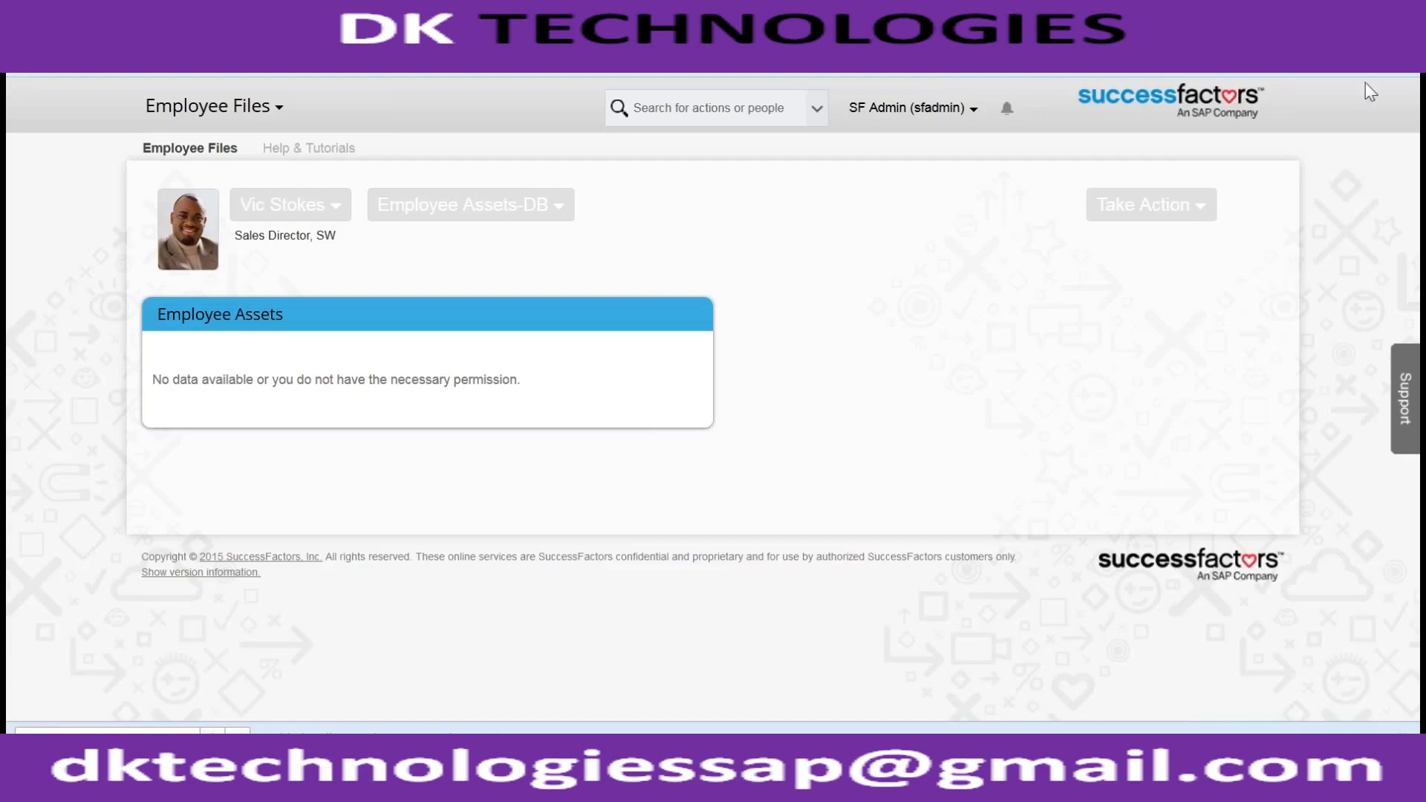
{"action": "left_click", "coordinate": [1195, 207]}
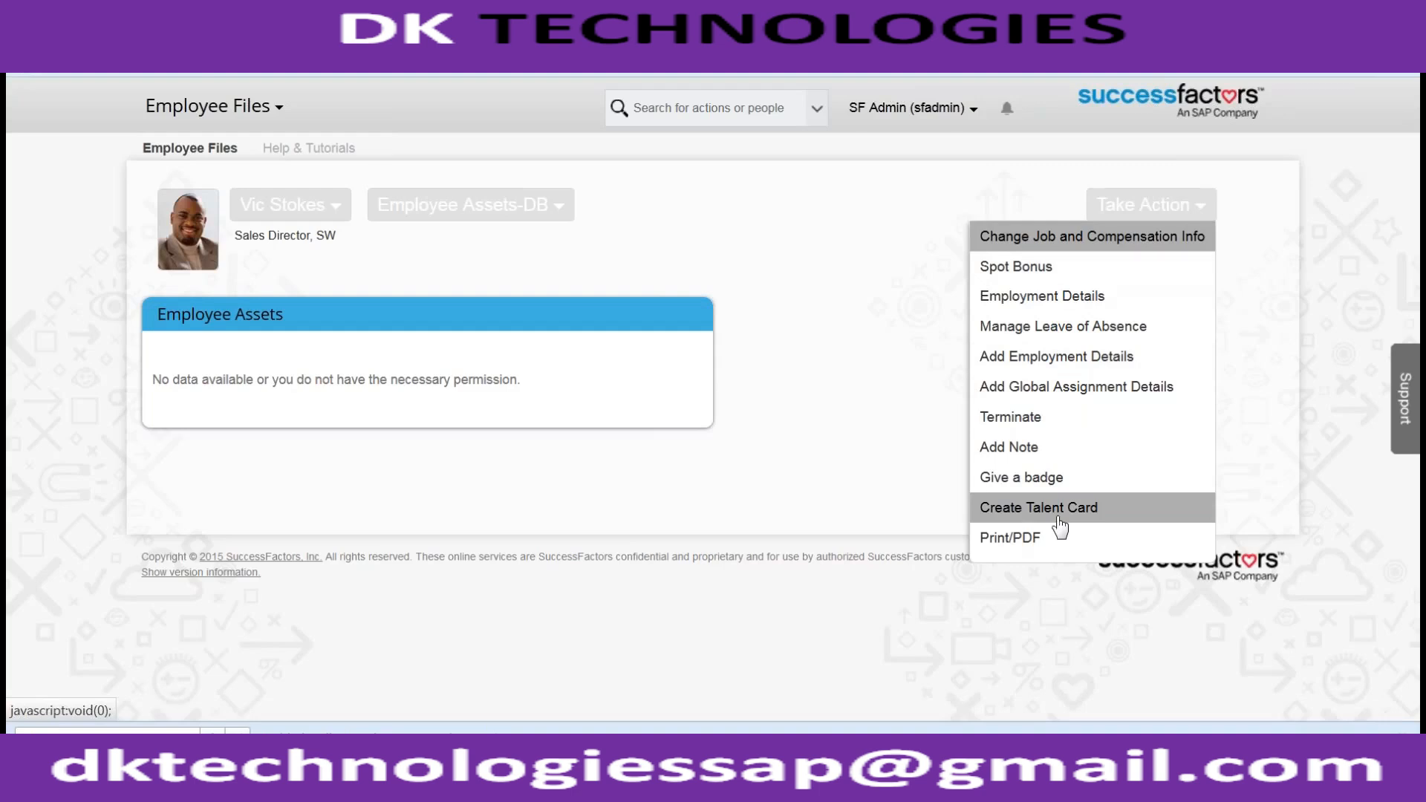
{"action": "left_click", "coordinate": [822, 399]}
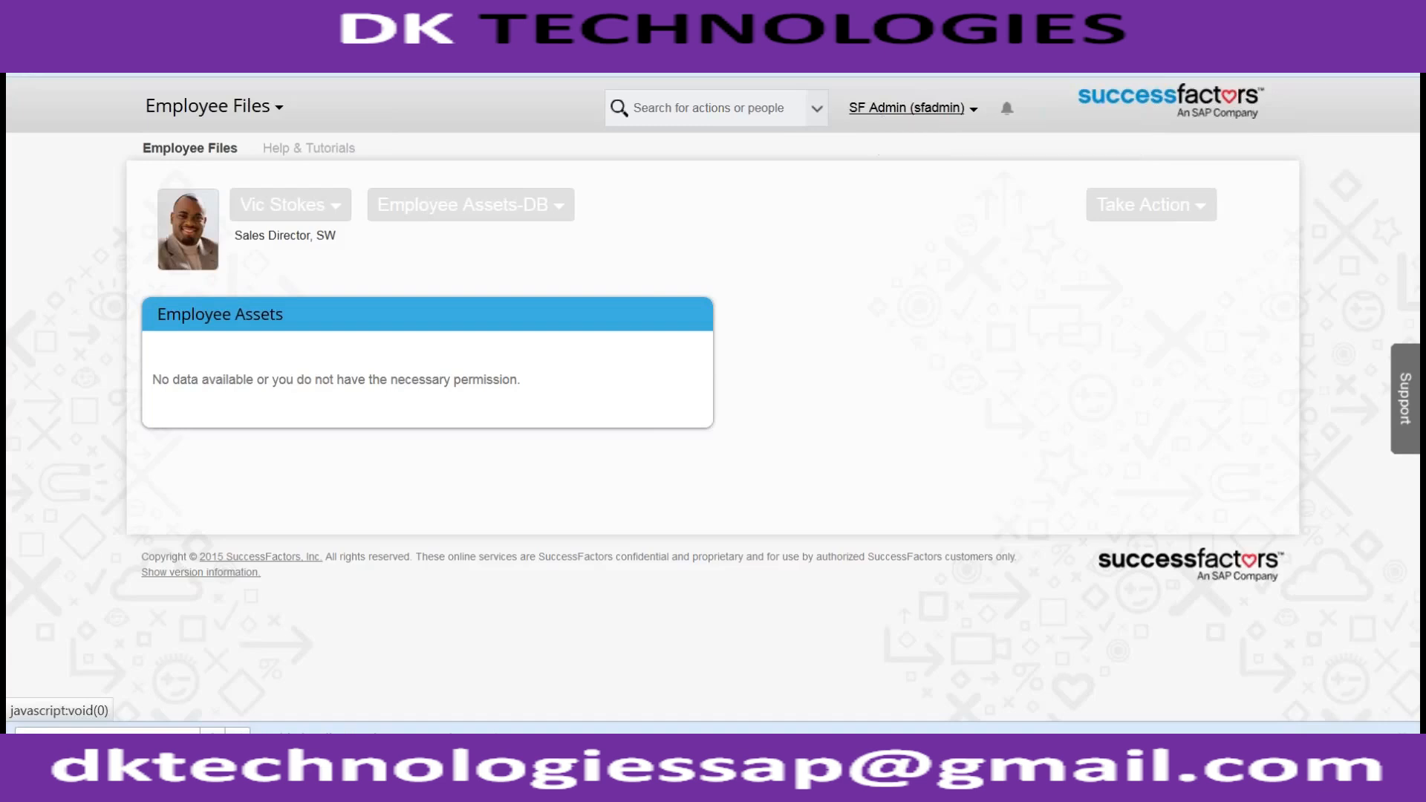
{"action": "left_click", "coordinate": [1150, 209]}
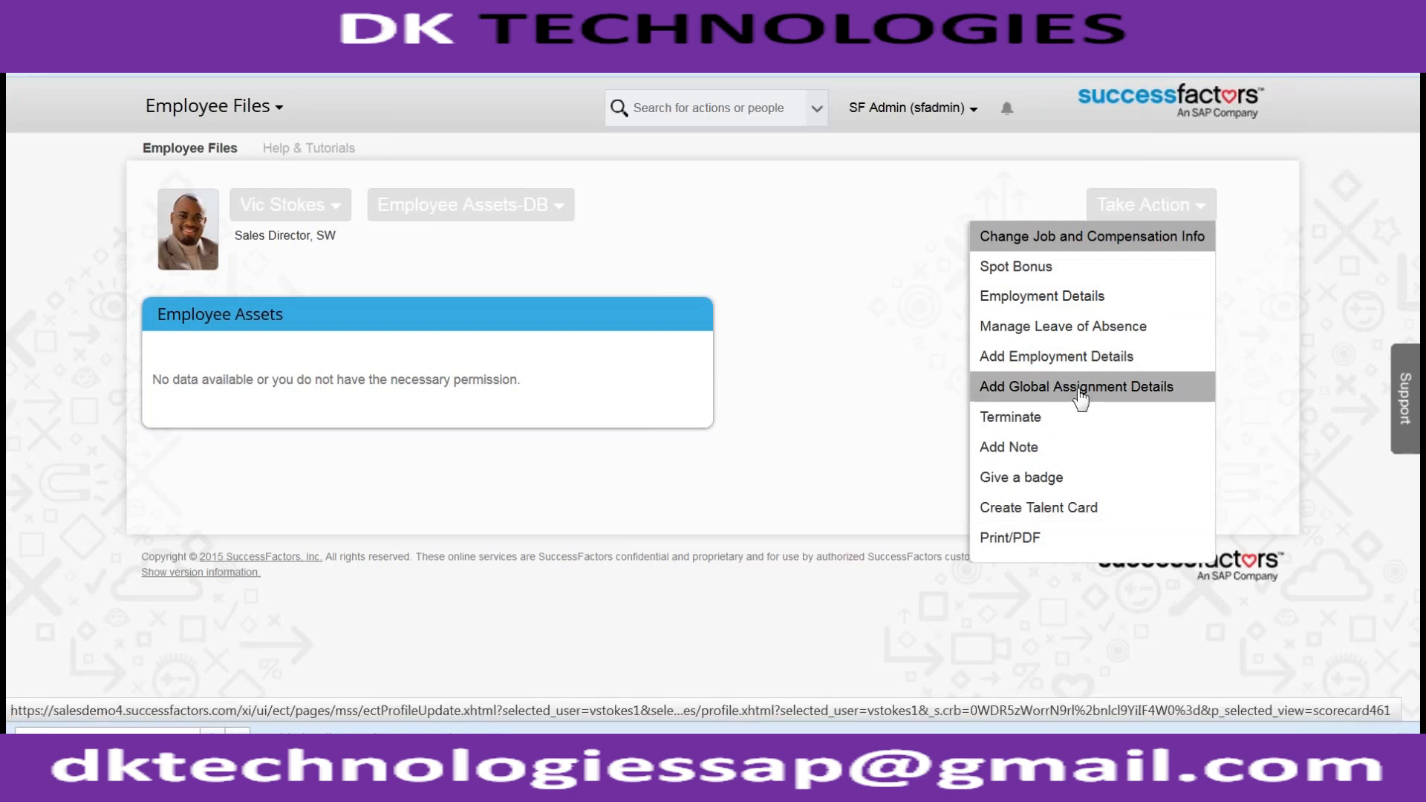
{"action": "left_click", "coordinate": [881, 347]}
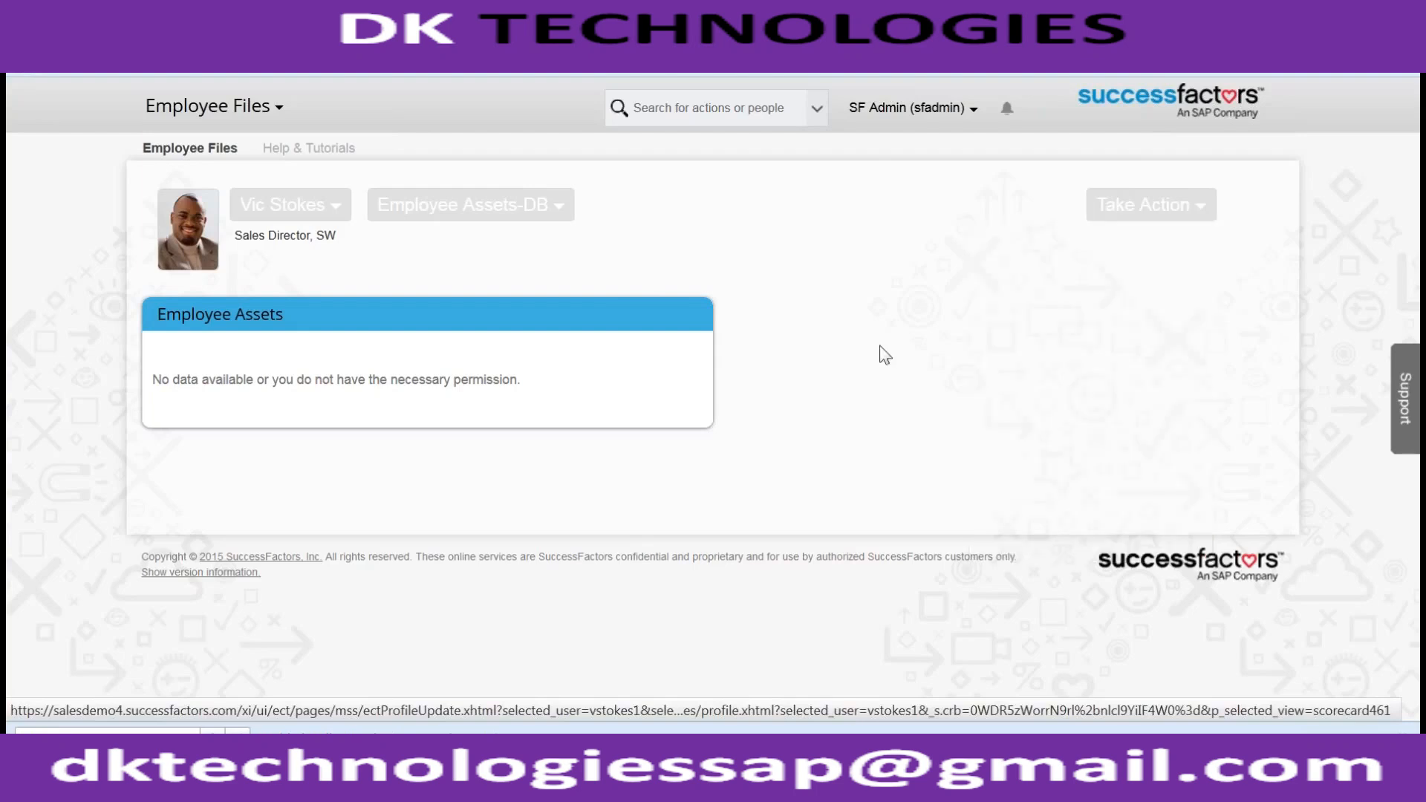
- Find the Administrative Clinical Coordinator in the people search and open the employee file
{"action": "left_click", "coordinate": [787, 109]}
{"action": "type", "text": "edward"}
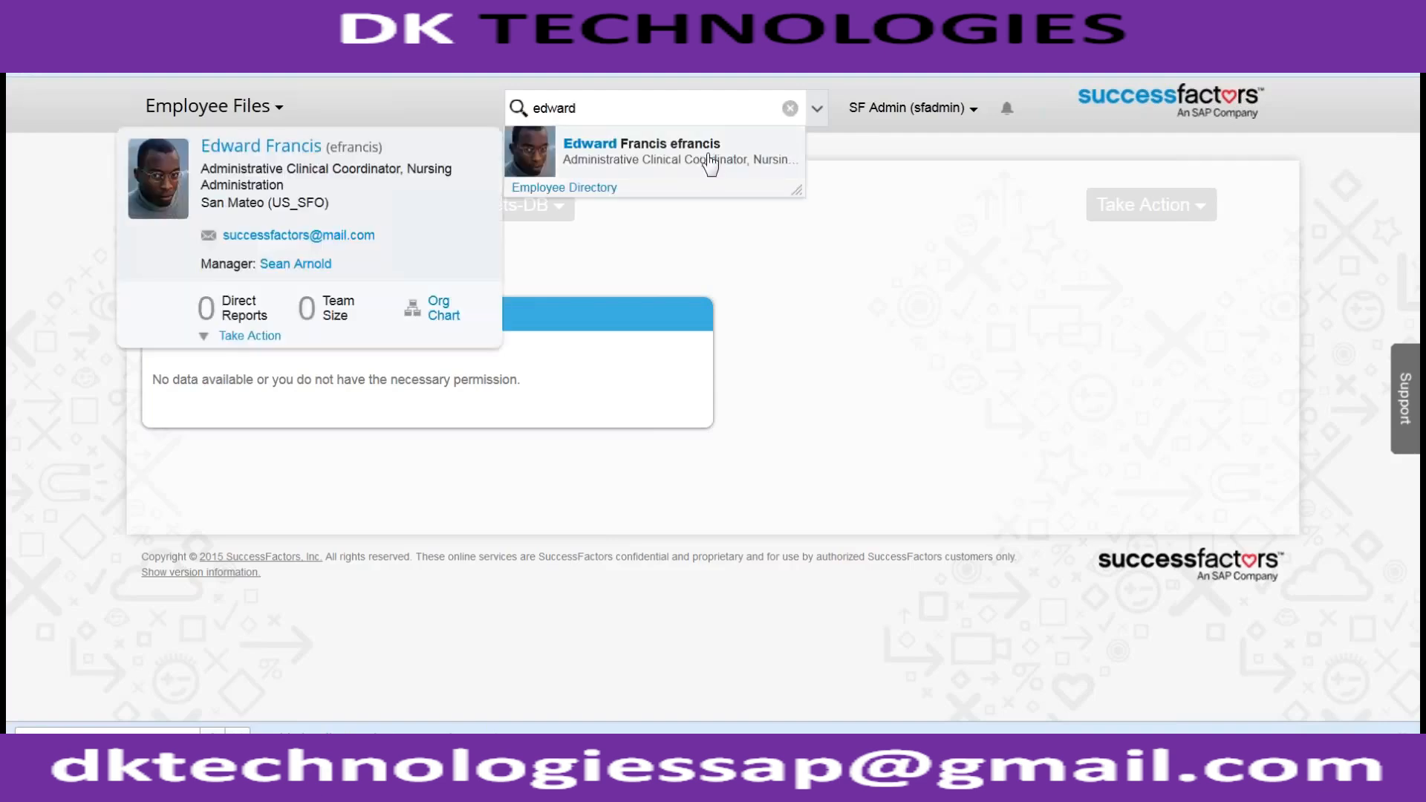
{"action": "left_click", "coordinate": [710, 161]}
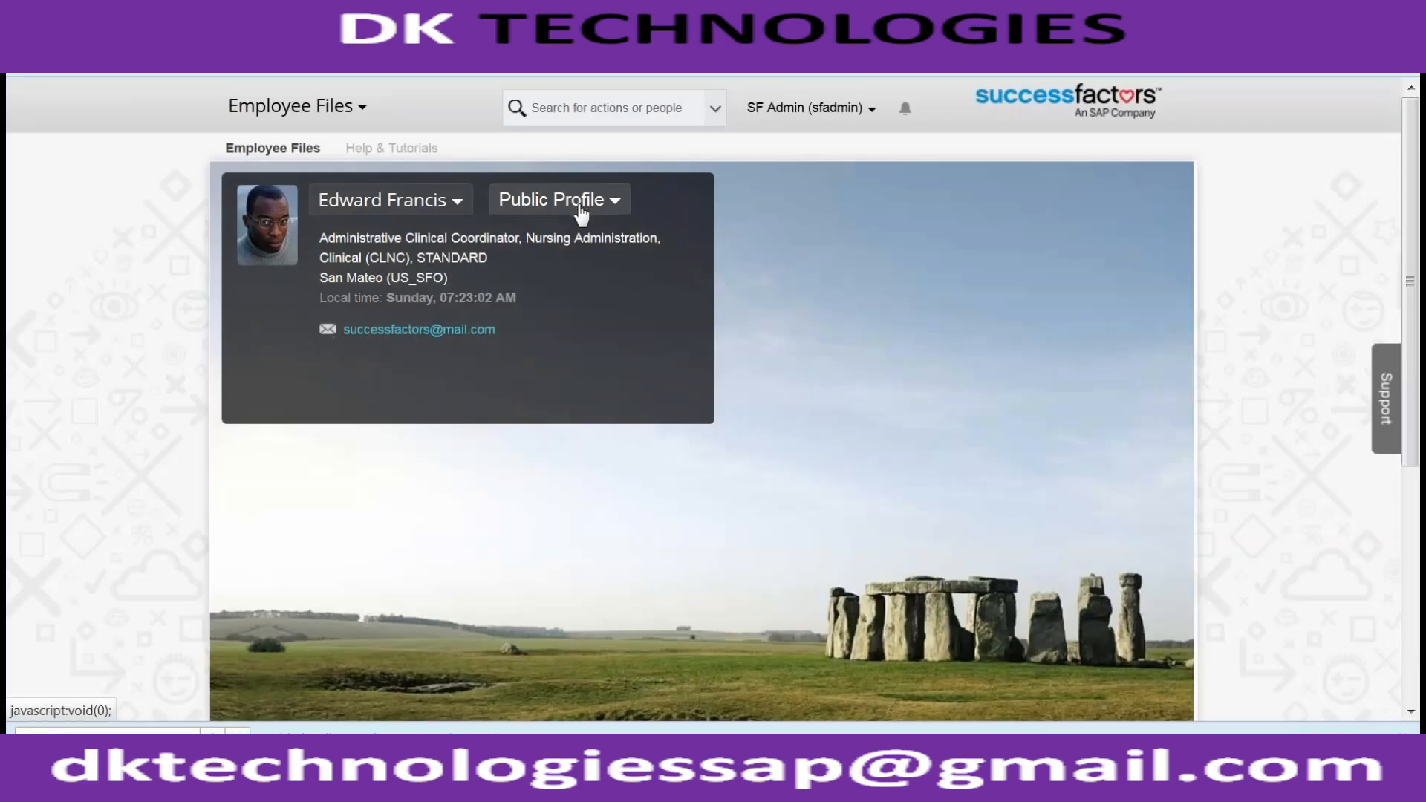
- Use Proxy Now to act on behalf of the Administrative Clinical Coordinator
{"action": "left_click", "coordinate": [798, 113]}
{"action": "left_click", "coordinate": [787, 131]}
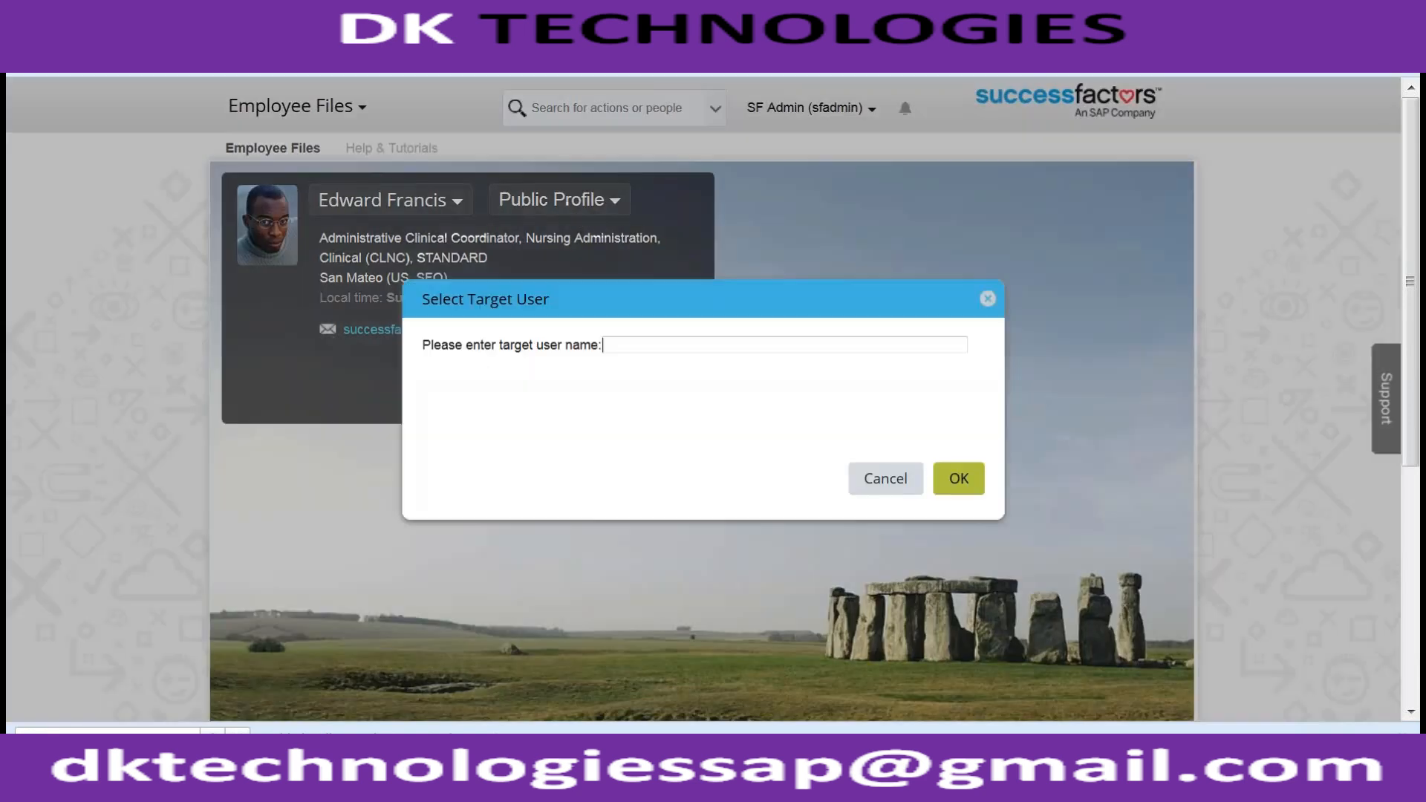
{"action": "type", "text": "edward"}
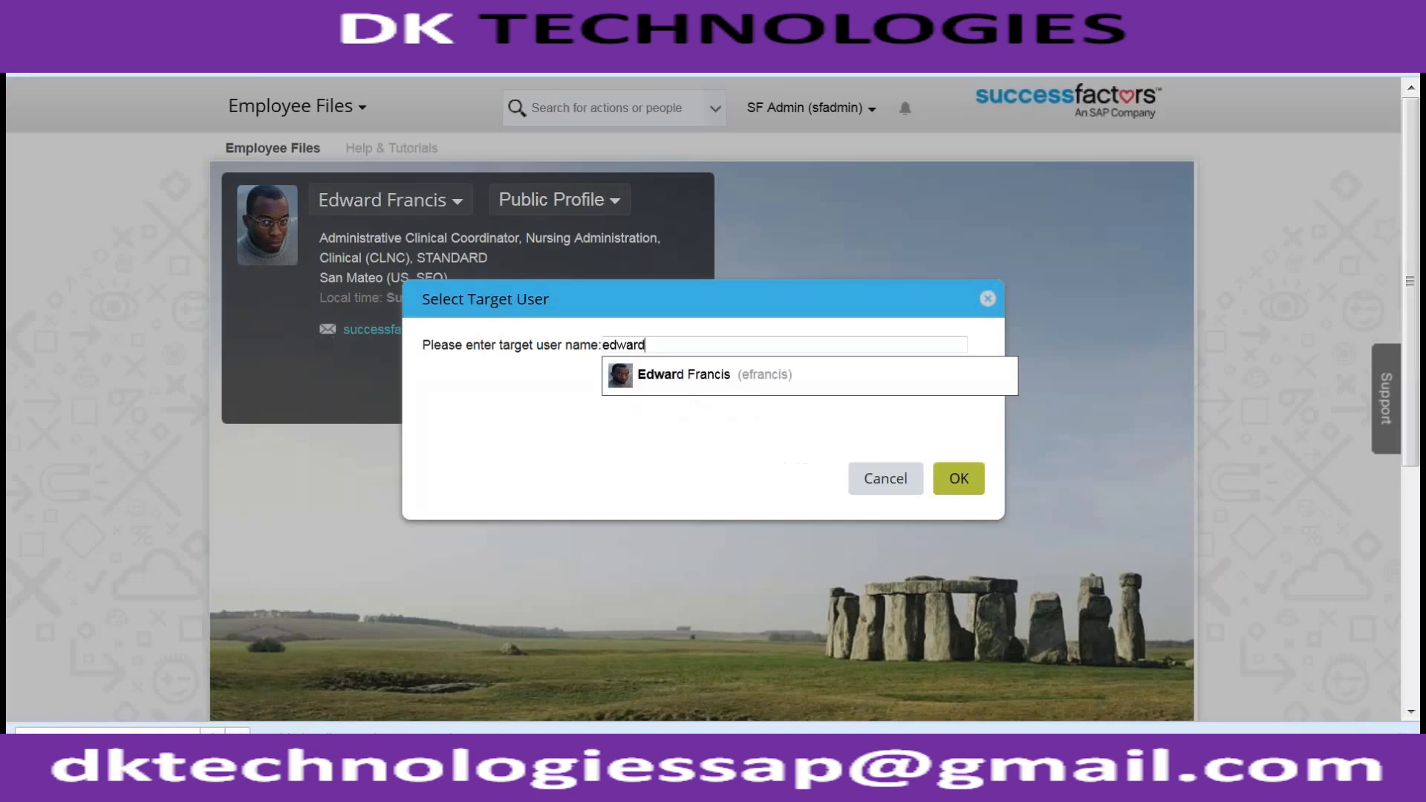
{"action": "left_click", "coordinate": [758, 374]}
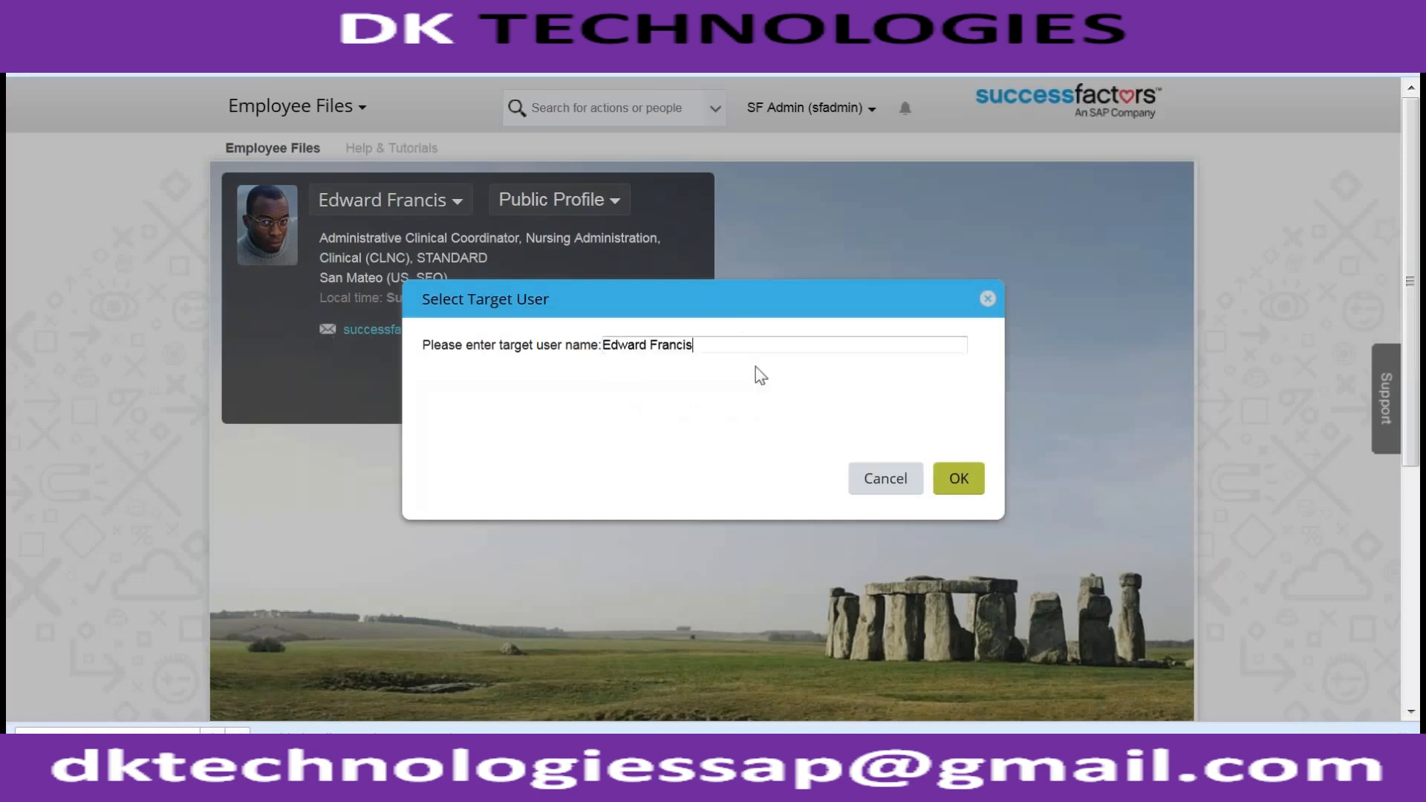
{"action": "left_click", "coordinate": [958, 478]}
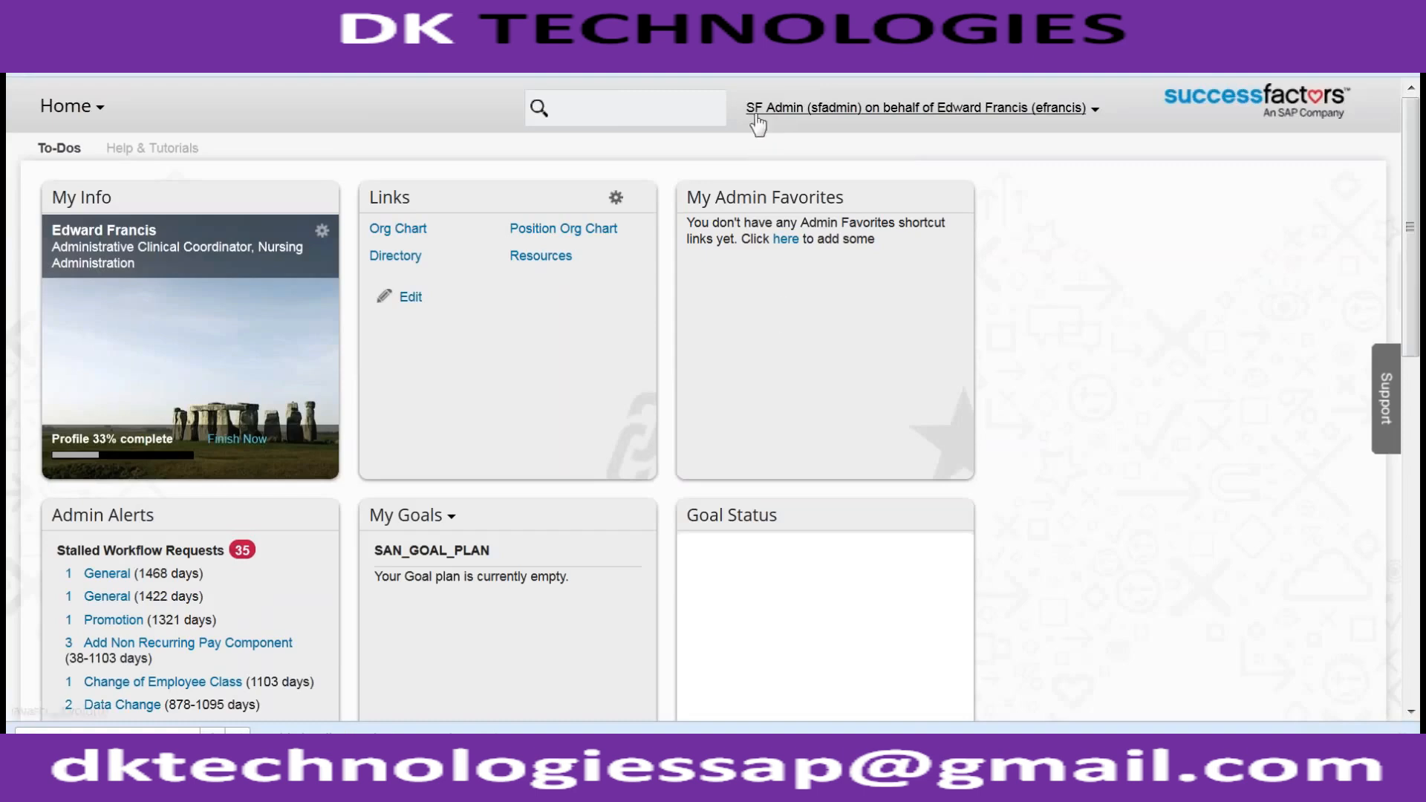
- Open the Beijing Analyst's employee file and switch it to the Employment Information view
{"action": "left_click", "coordinate": [684, 107]}
{"action": "type", "text": "eri"}
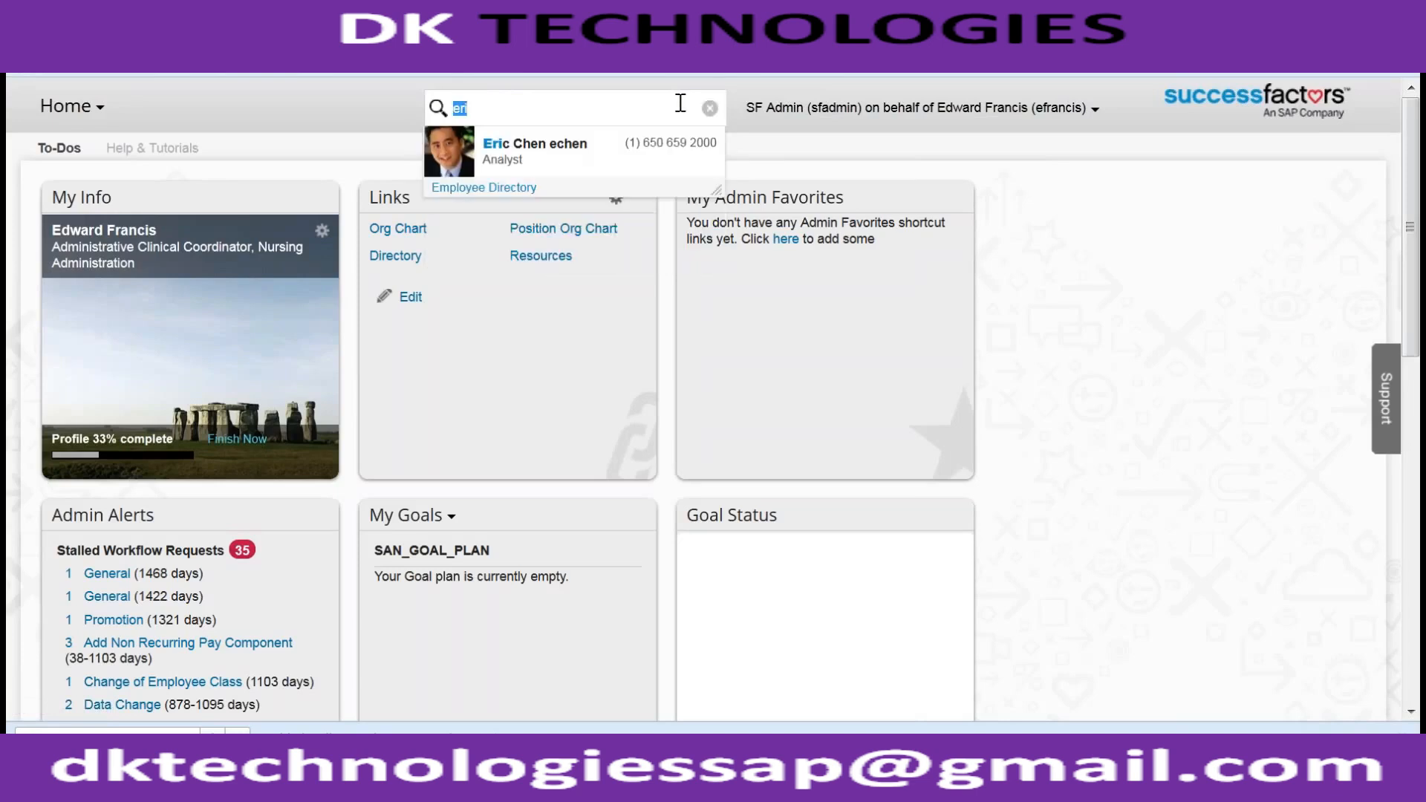
{"action": "left_click", "coordinate": [576, 154]}
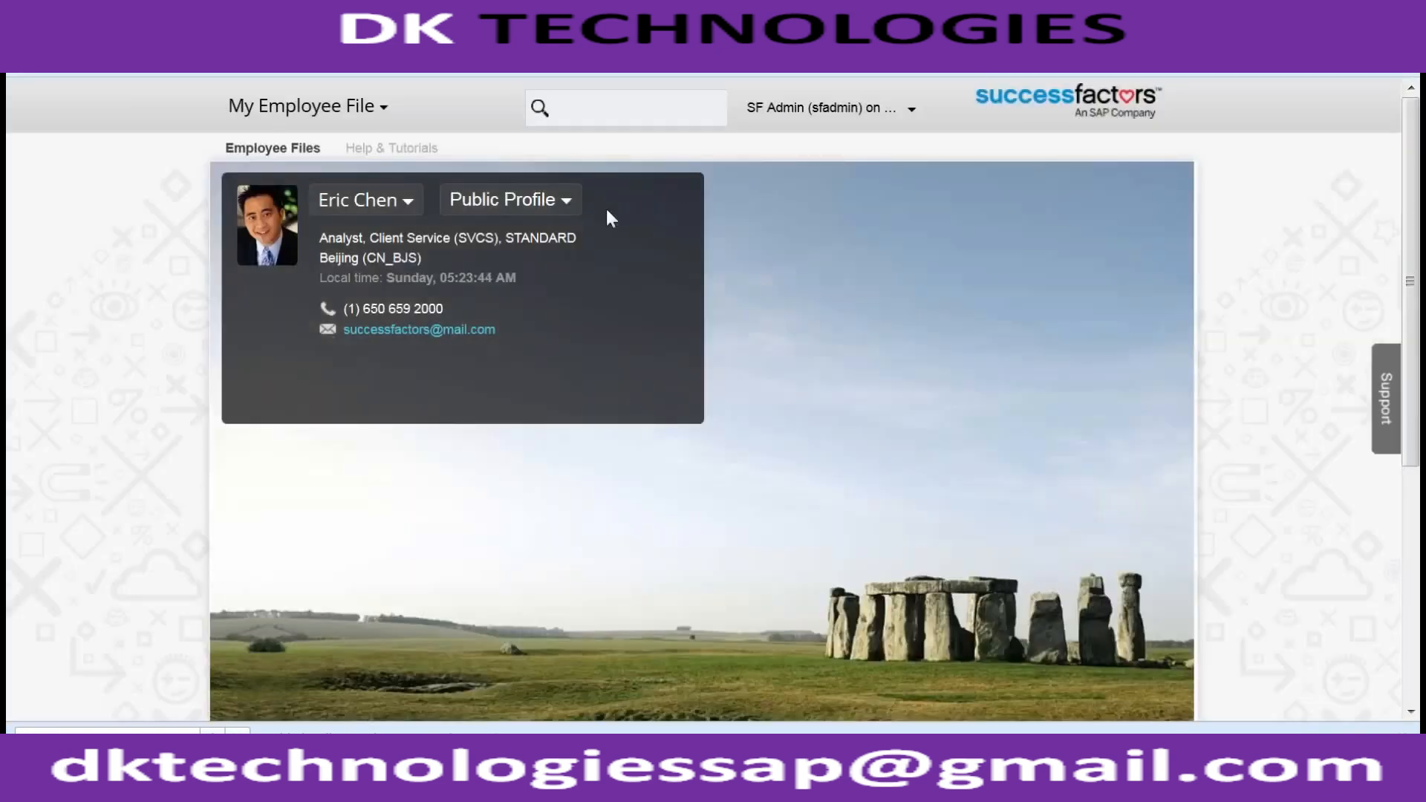
{"action": "left_click", "coordinate": [544, 199]}
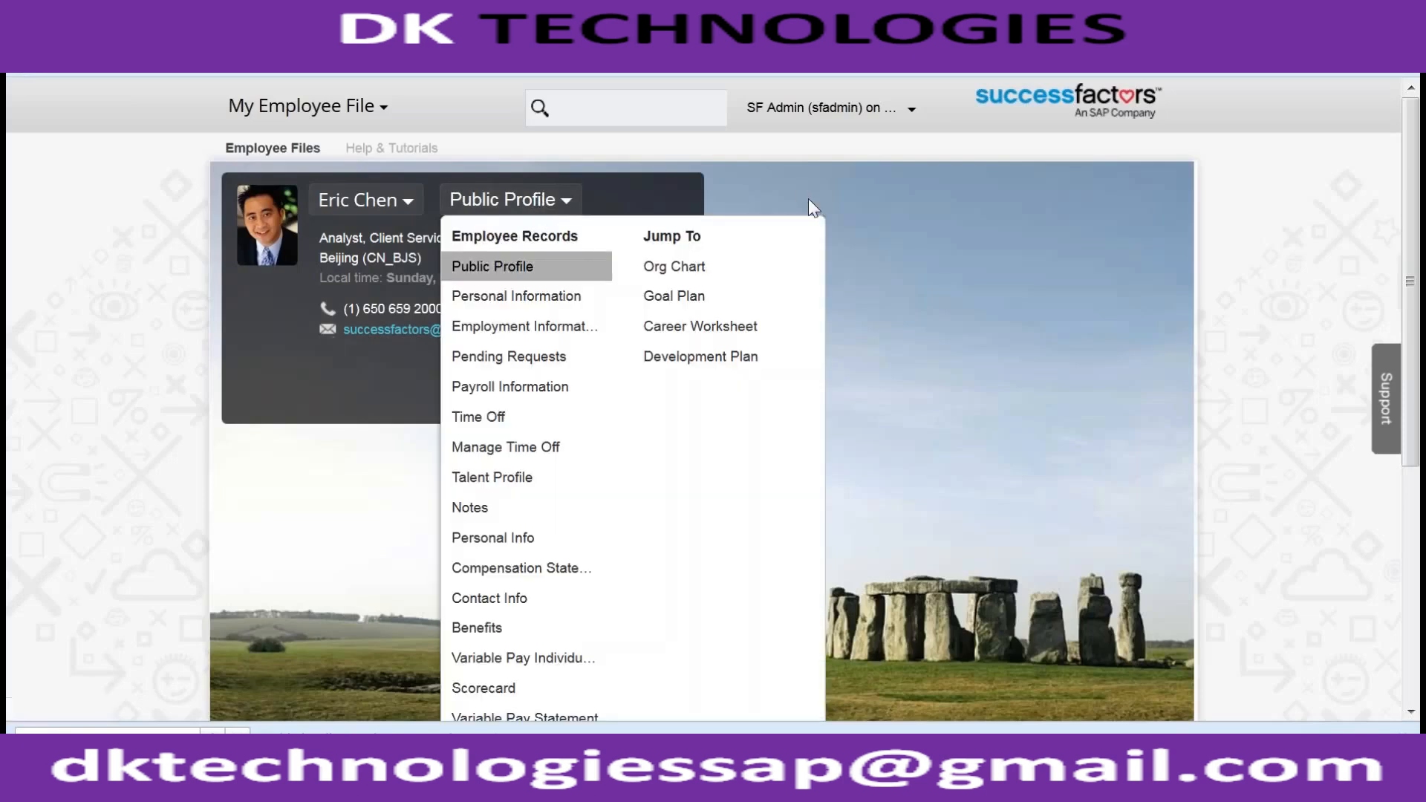
{"action": "left_click", "coordinate": [504, 329]}
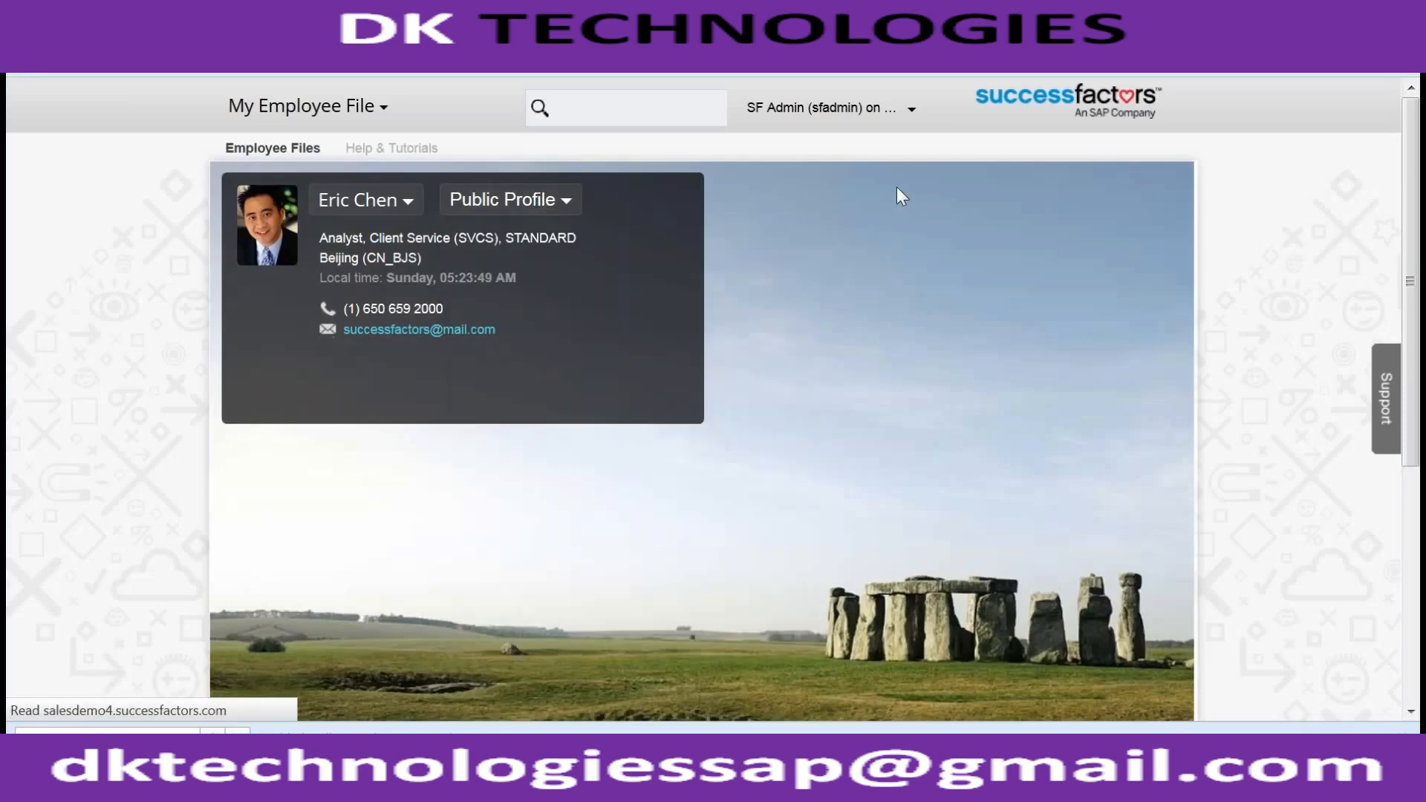